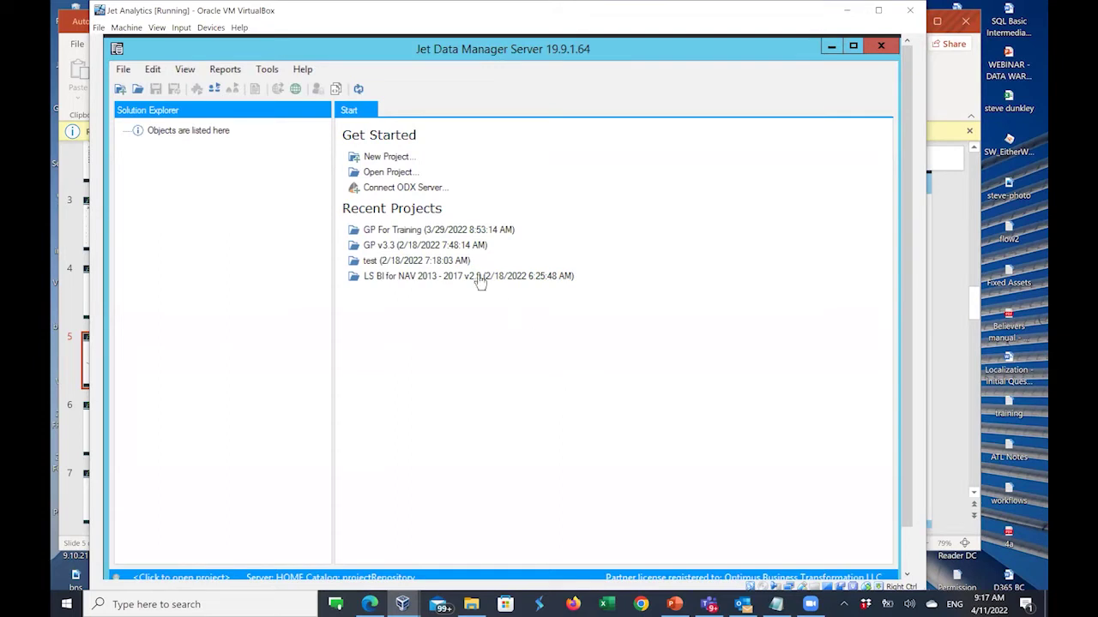
# - Open the recent project GP For Training from the Start page
pyautogui.click(384, 232)
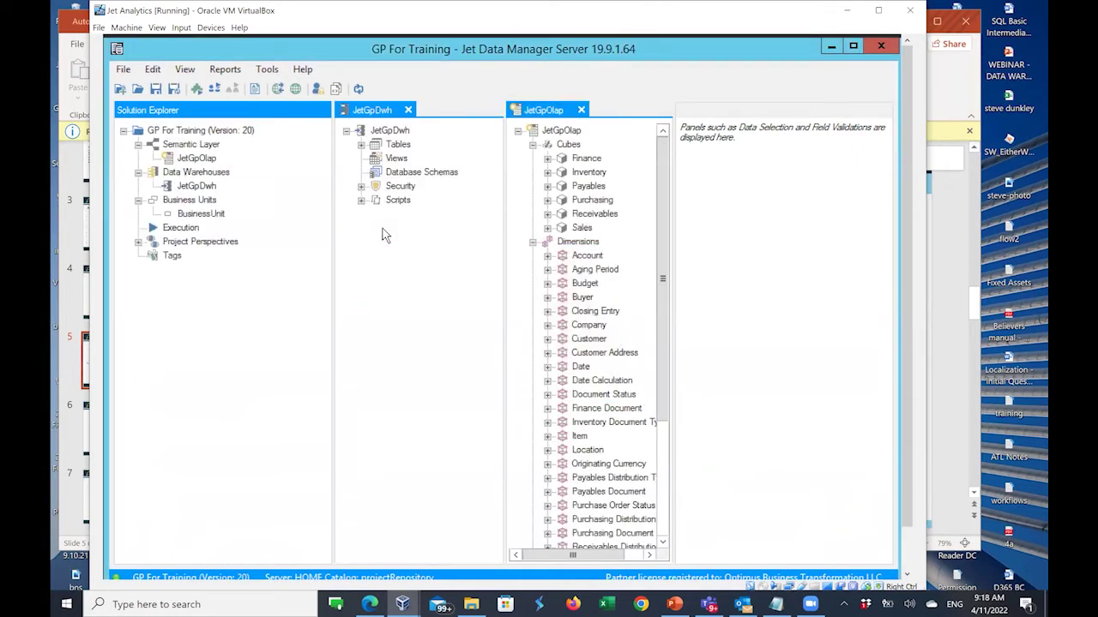
# - Glance at the File menu without choosing anything, then close the JetGpOlap and JetGpDwh tabs
pyautogui.click(123, 69)
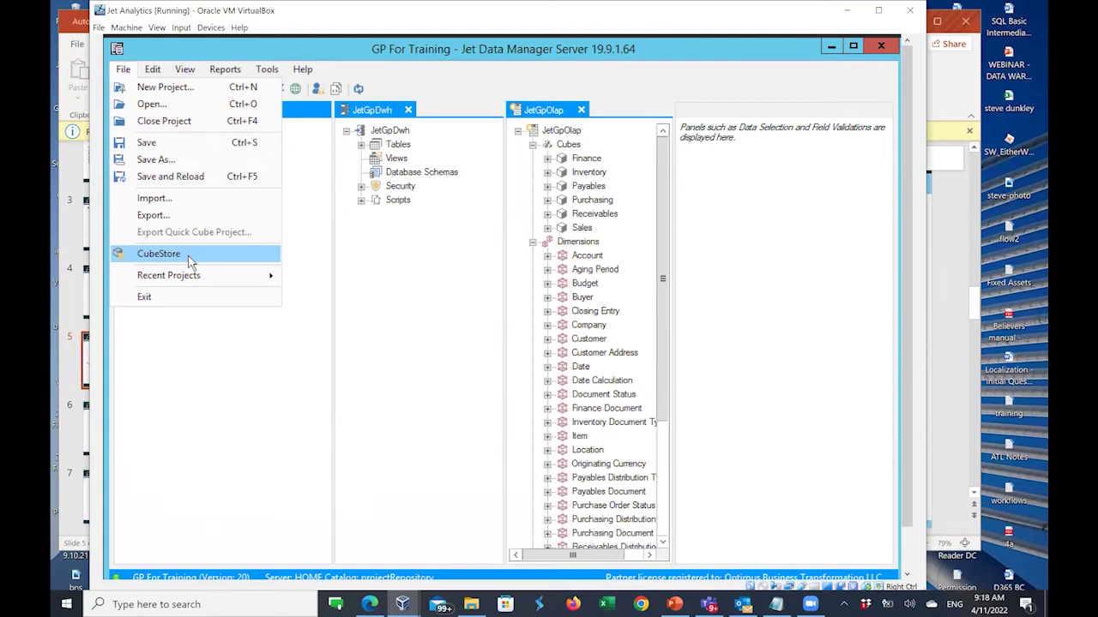
pyautogui.click(416, 348)
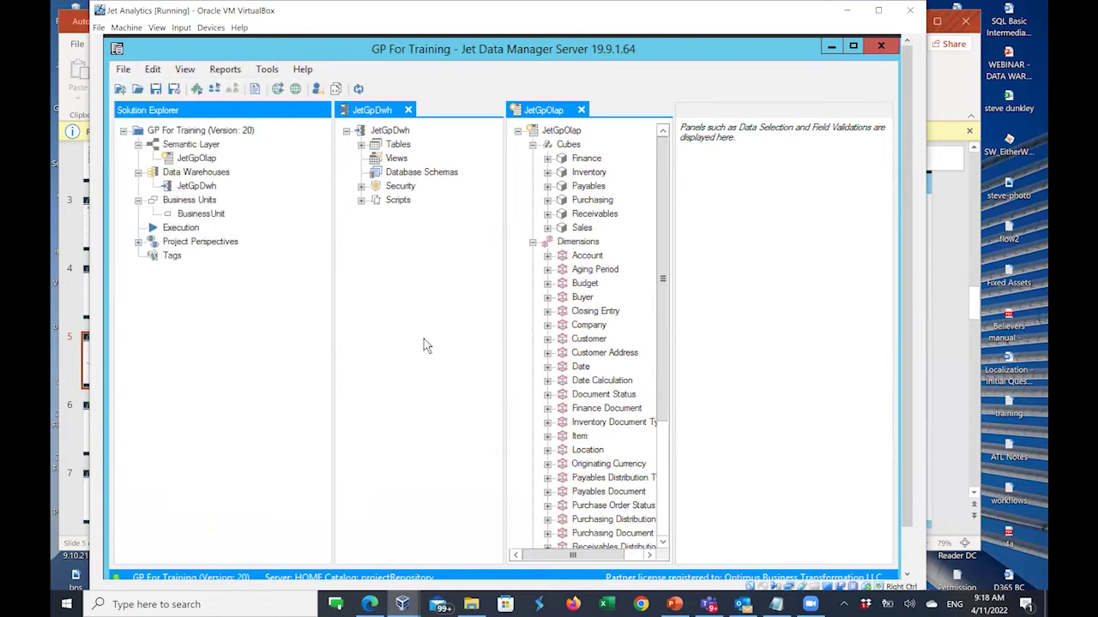
pyautogui.click(582, 111)
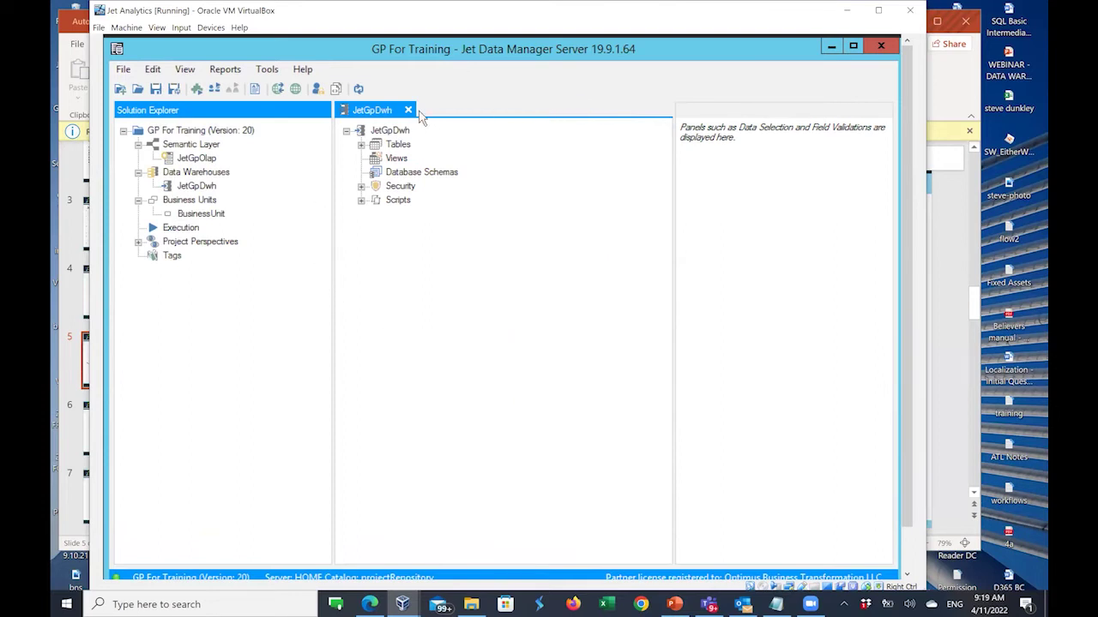
pyautogui.click(410, 111)
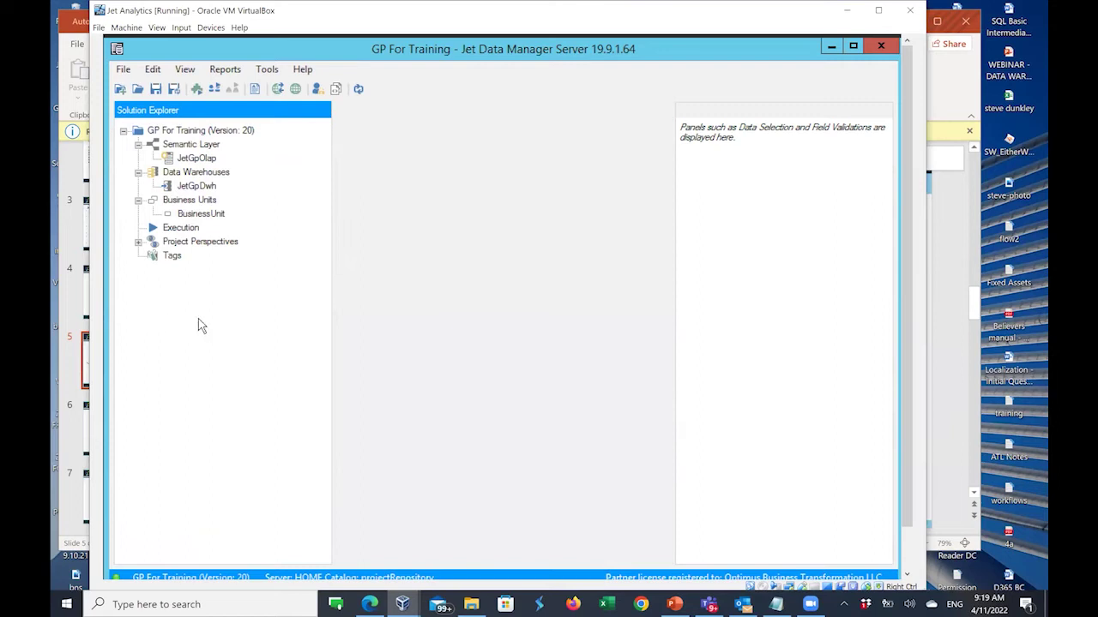
# - Open the BusinessUnit tab and expand its Data Sources to list GP and GPSQL
pyautogui.doubleClick(197, 214)
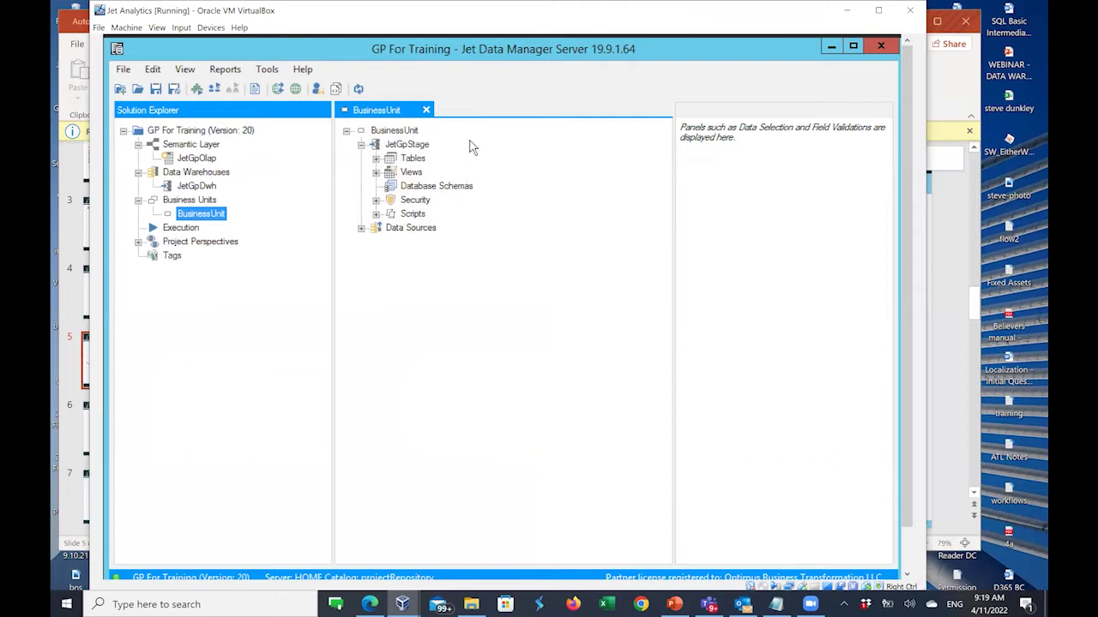
pyautogui.click(361, 227)
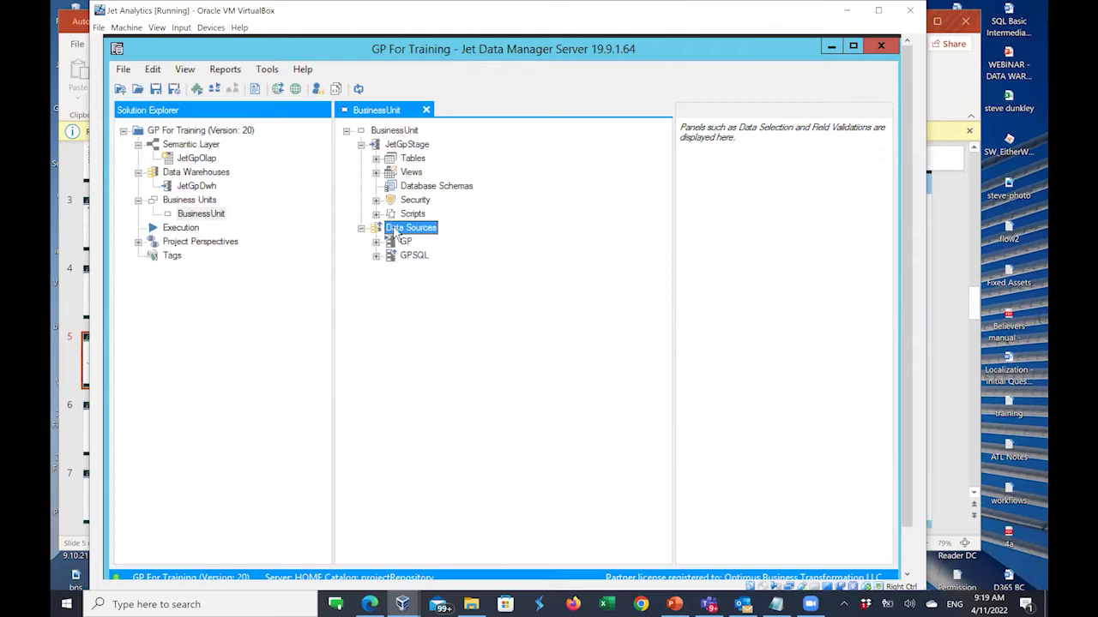
# - Browse the Add data source submenus, then expand GP to list tables like dbo.GL00100
pyautogui.rightClick(397, 232)
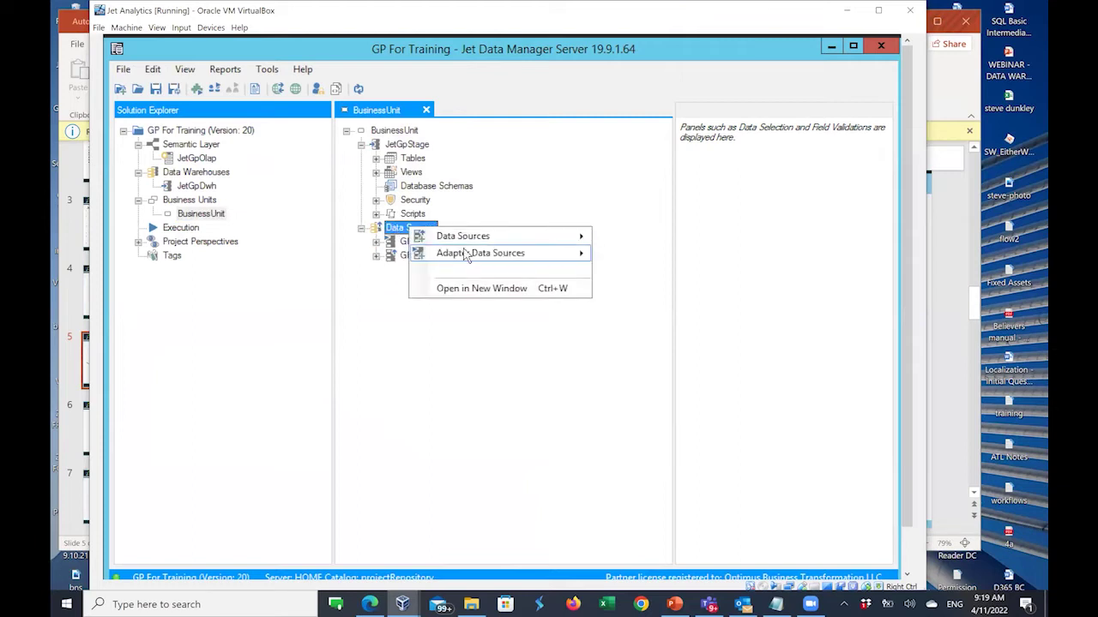
pyautogui.moveTo(480, 252)
pyautogui.moveTo(487, 240)
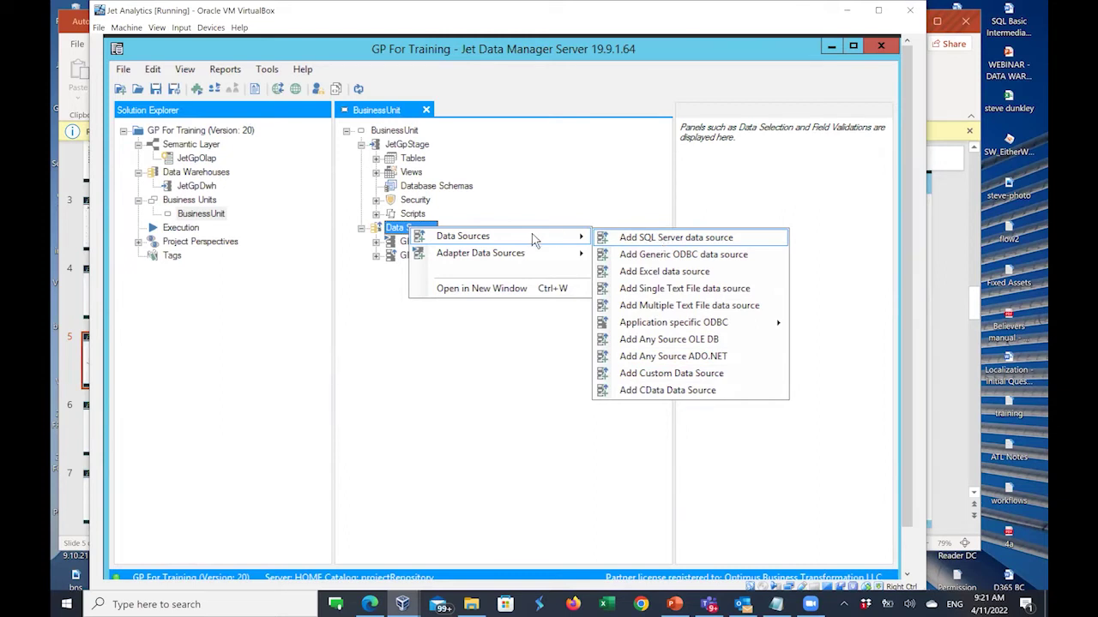
pyautogui.click(403, 267)
pyautogui.click(375, 242)
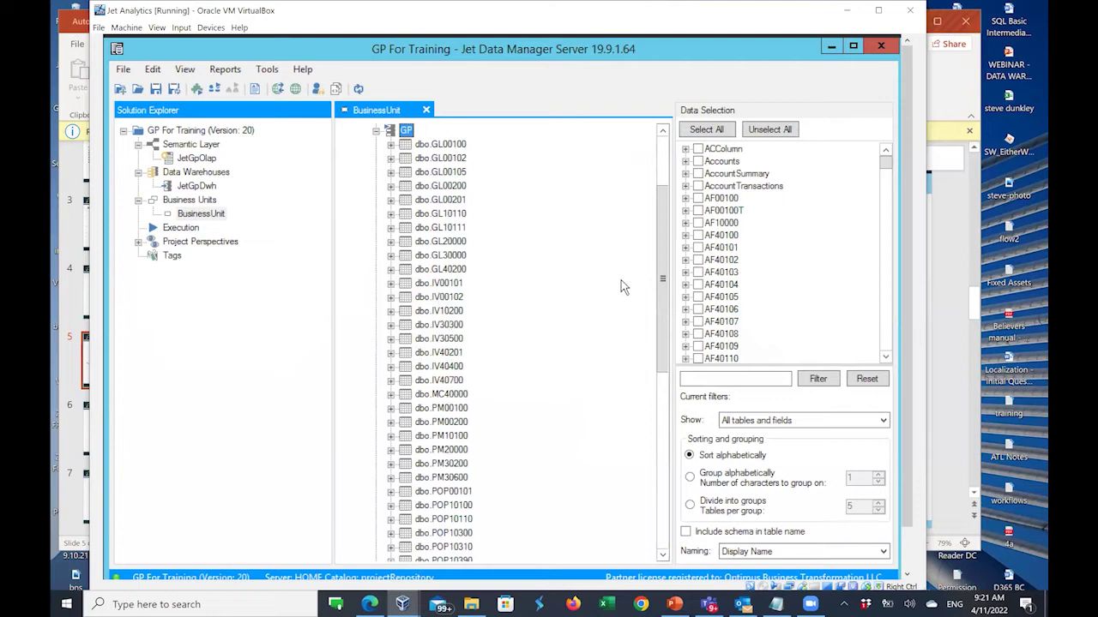
# - Scroll the BusinessUnit tree to the top and select the JetGpStage staging database
pyautogui.moveTo(663, 247); pyautogui.dragTo(669, 150)
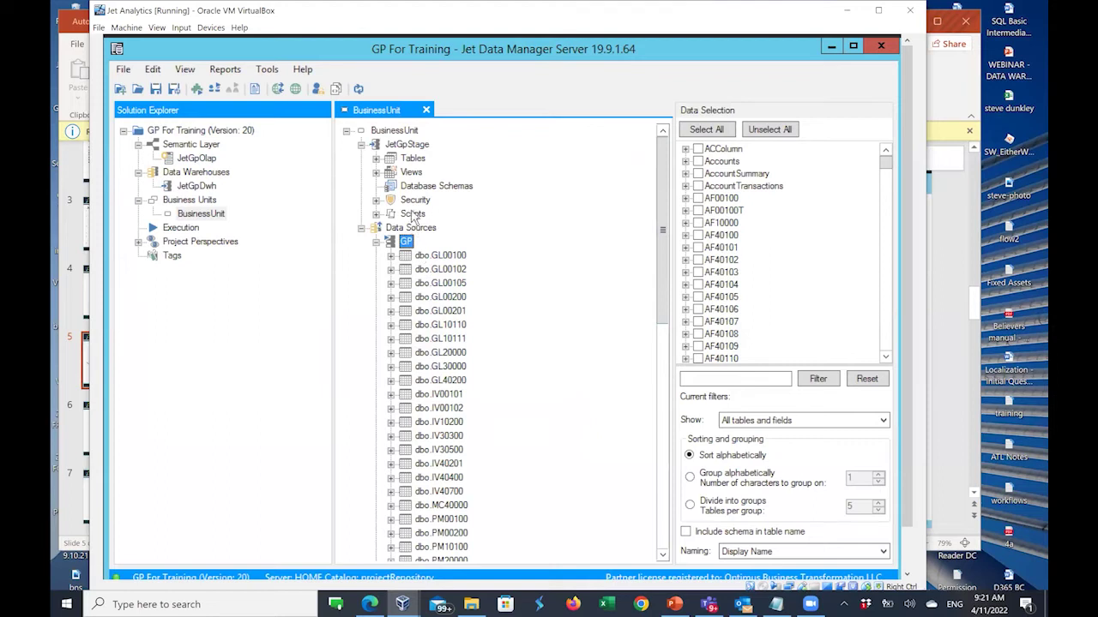
pyautogui.click(394, 146)
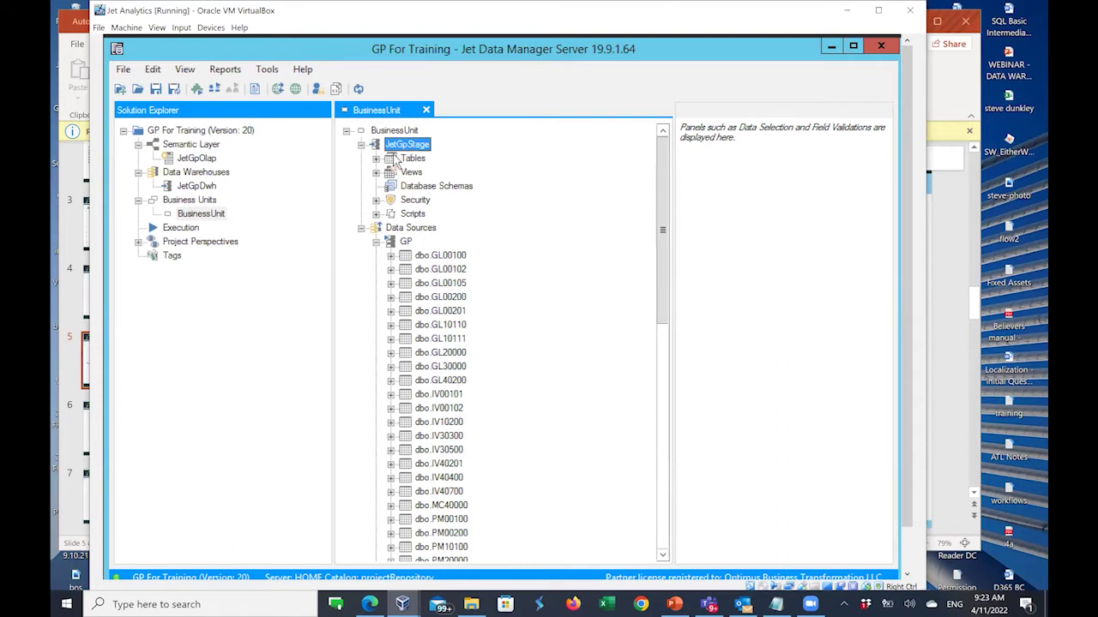
# - Open JetGpDwh in its own tab, narrow the project and BusinessUnit panels, and select its root
pyautogui.doubleClick(189, 186)
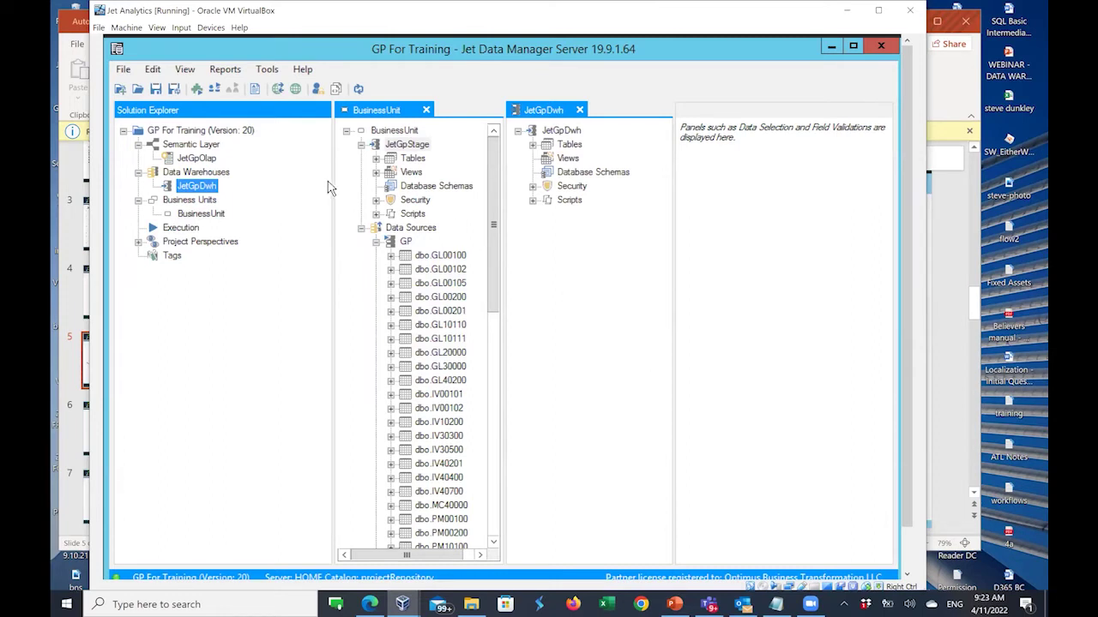
pyautogui.moveTo(332, 176); pyautogui.dragTo(242, 195)
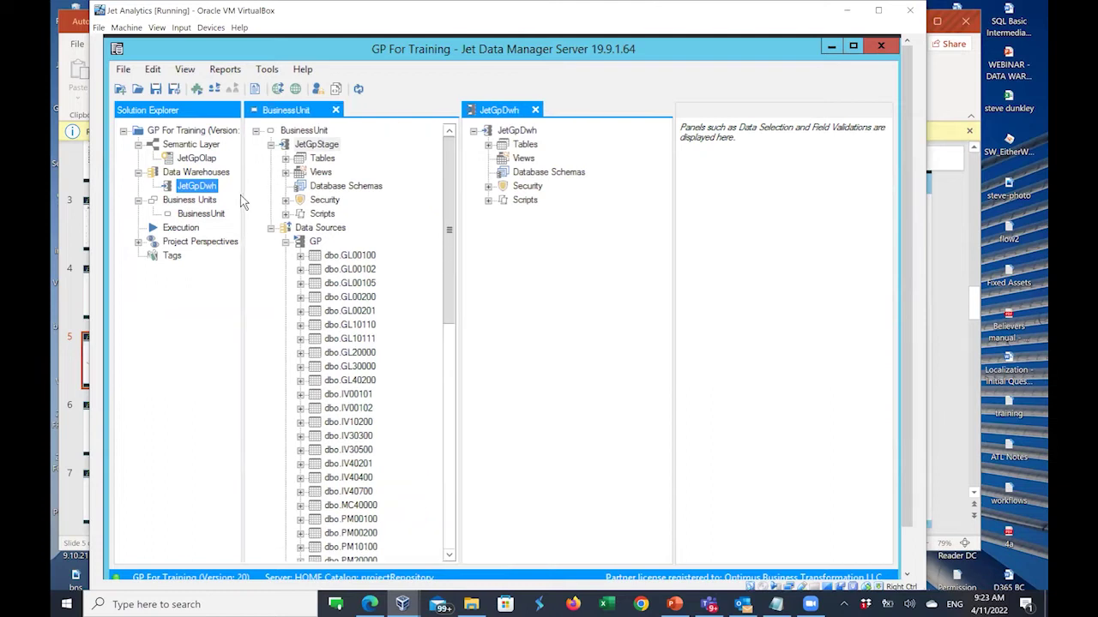
pyautogui.moveTo(462, 171); pyautogui.dragTo(407, 182)
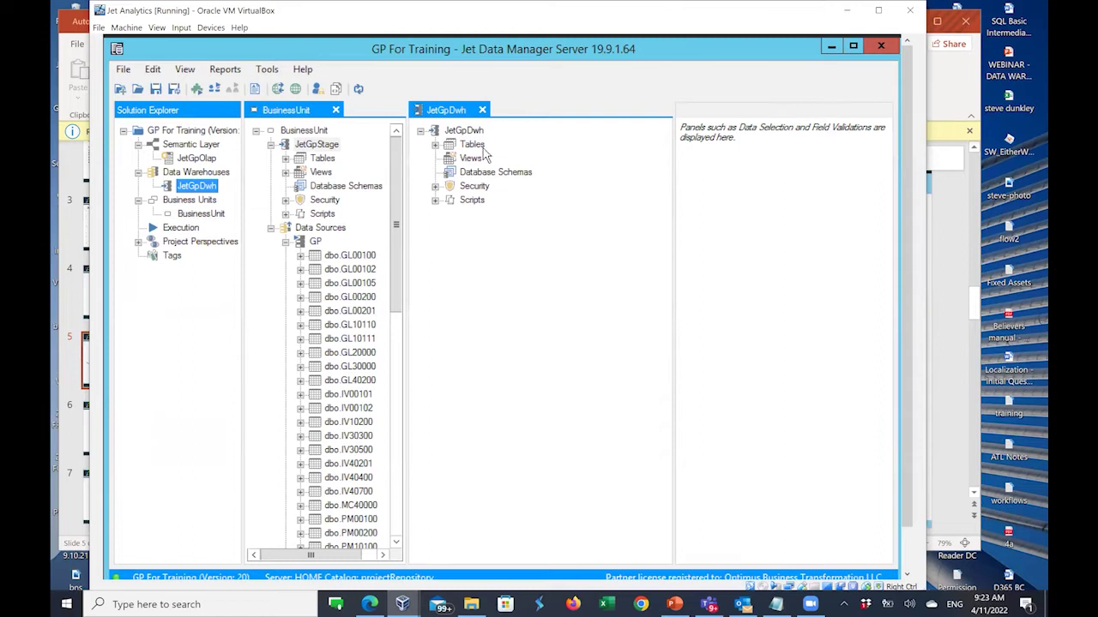
pyautogui.click(464, 132)
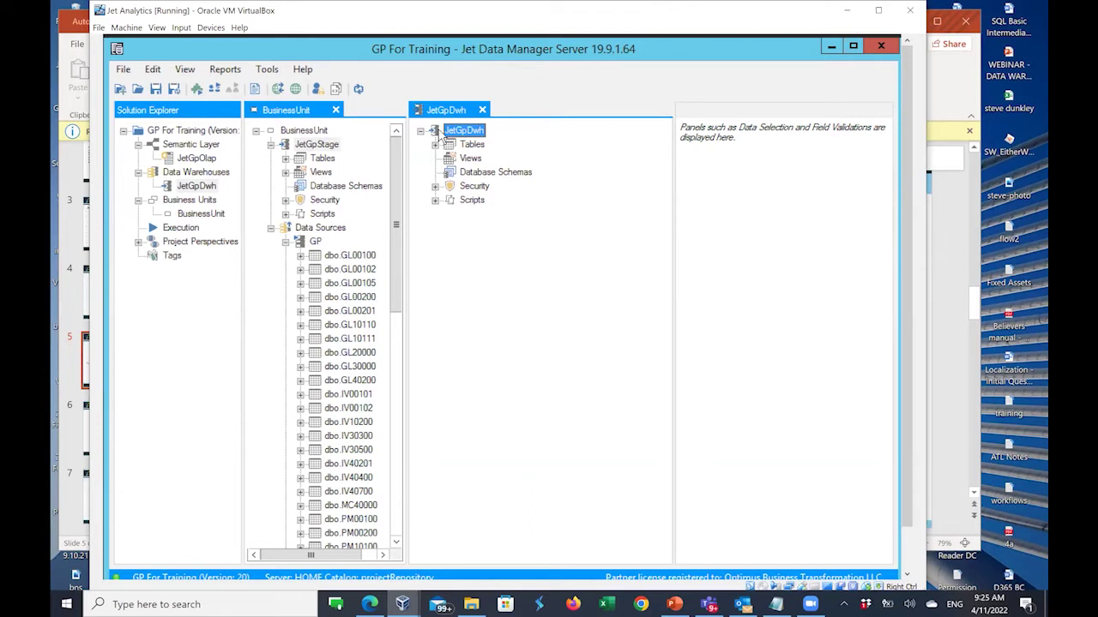
# - Open JetGpOlap in a widened tab and select its root to list cubes and dimensions
pyautogui.doubleClick(195, 158)
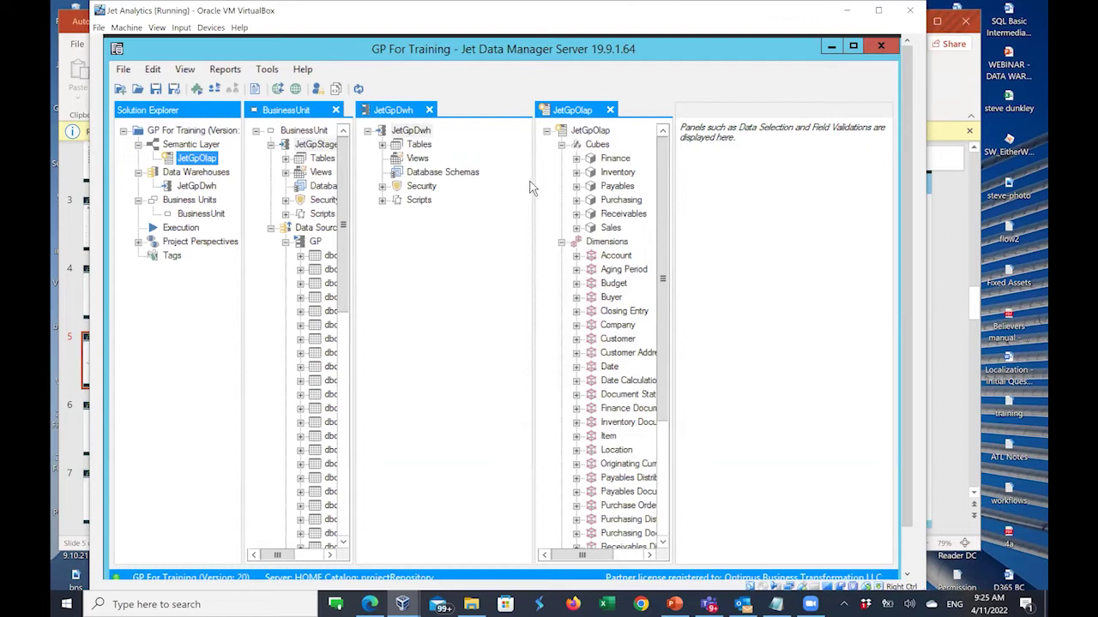
pyautogui.moveTo(529, 180); pyautogui.dragTo(493, 188)
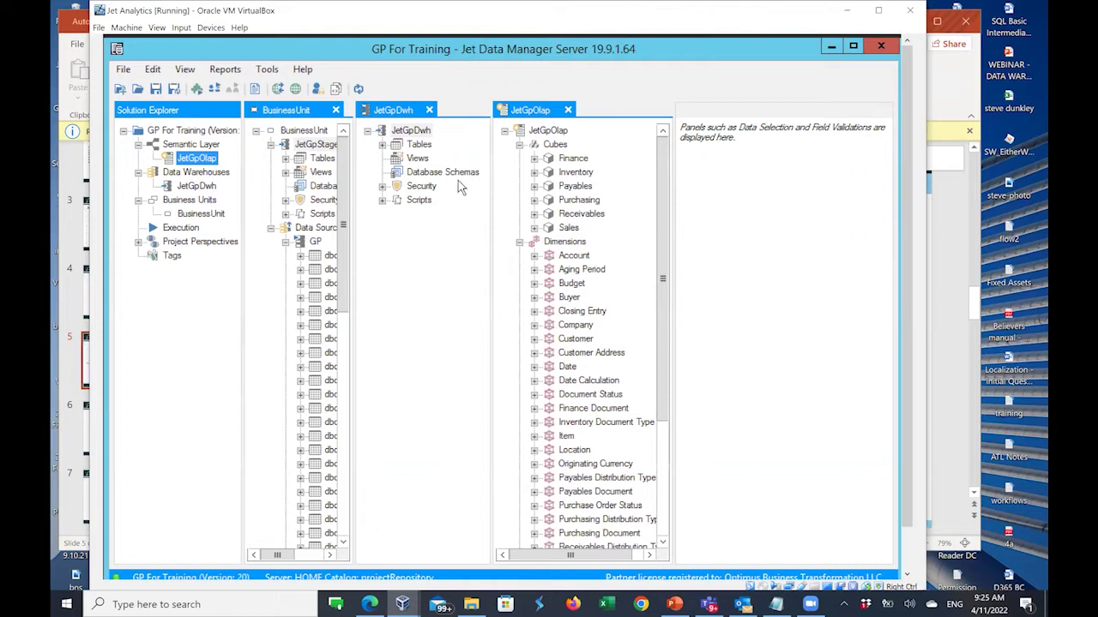
pyautogui.click(548, 130)
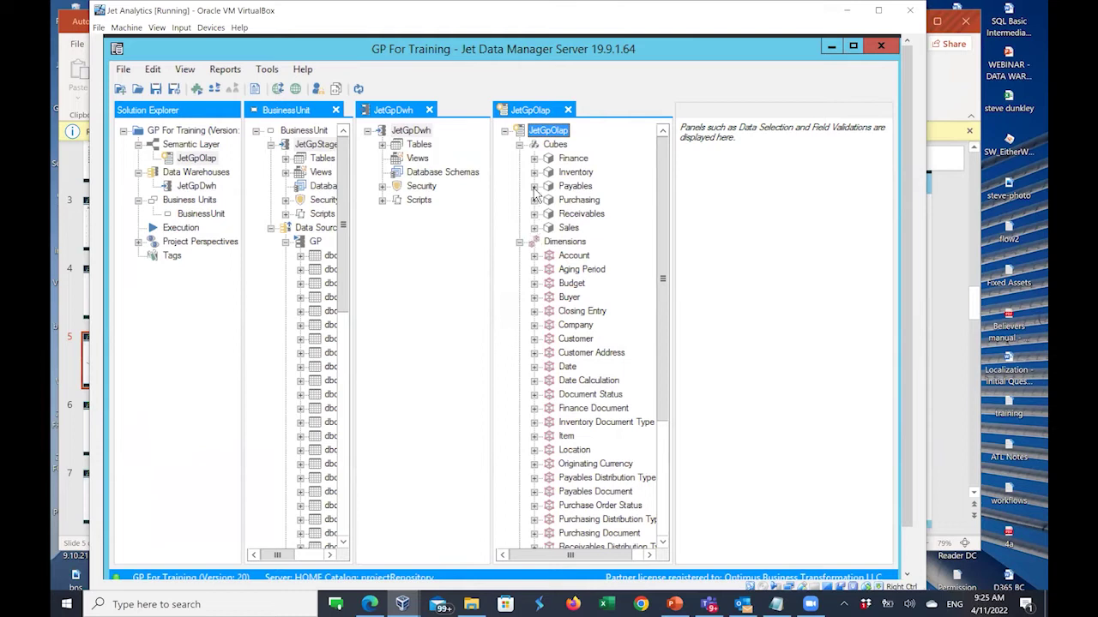
# - Select the Finance, Inventory and Sales cubes in turn, then expand Finance
pyautogui.click(520, 147)
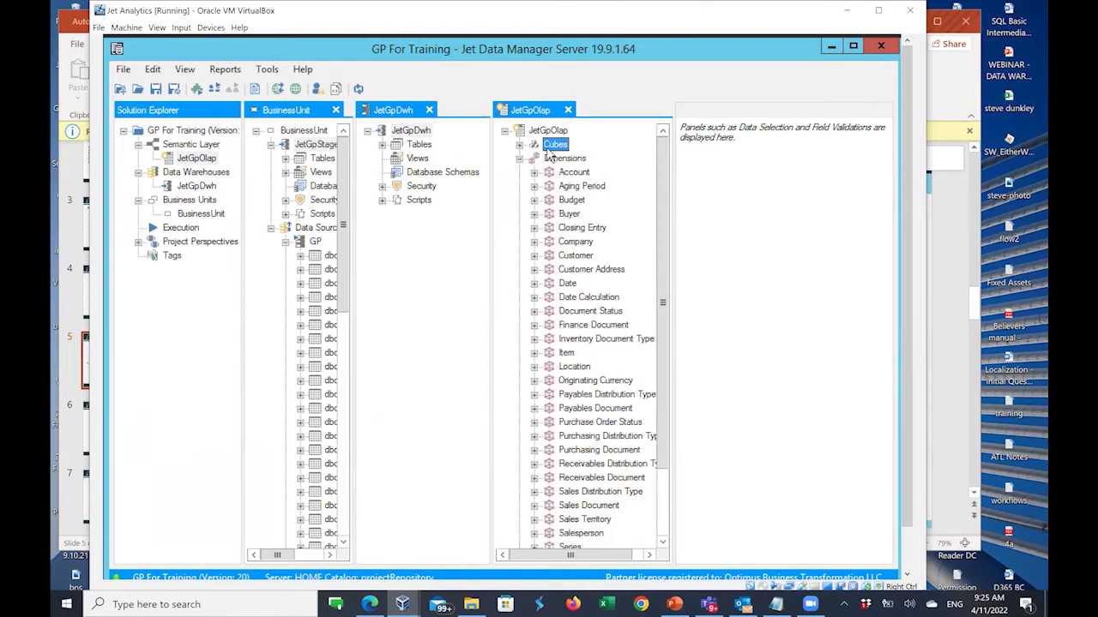
pyautogui.click(520, 147)
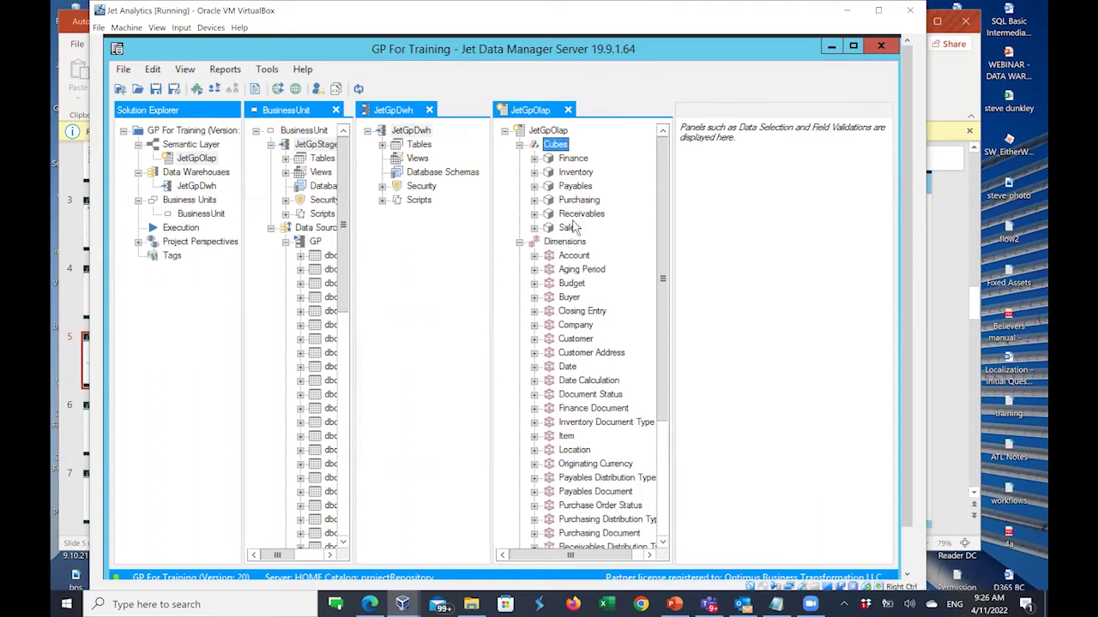
pyautogui.click(569, 162)
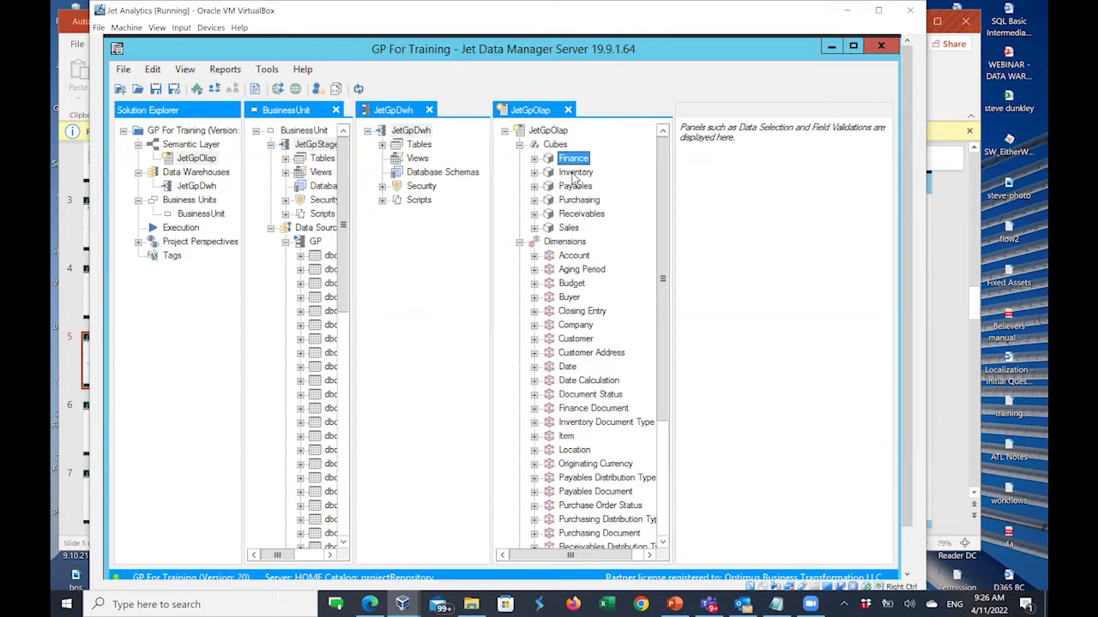
pyautogui.click(573, 174)
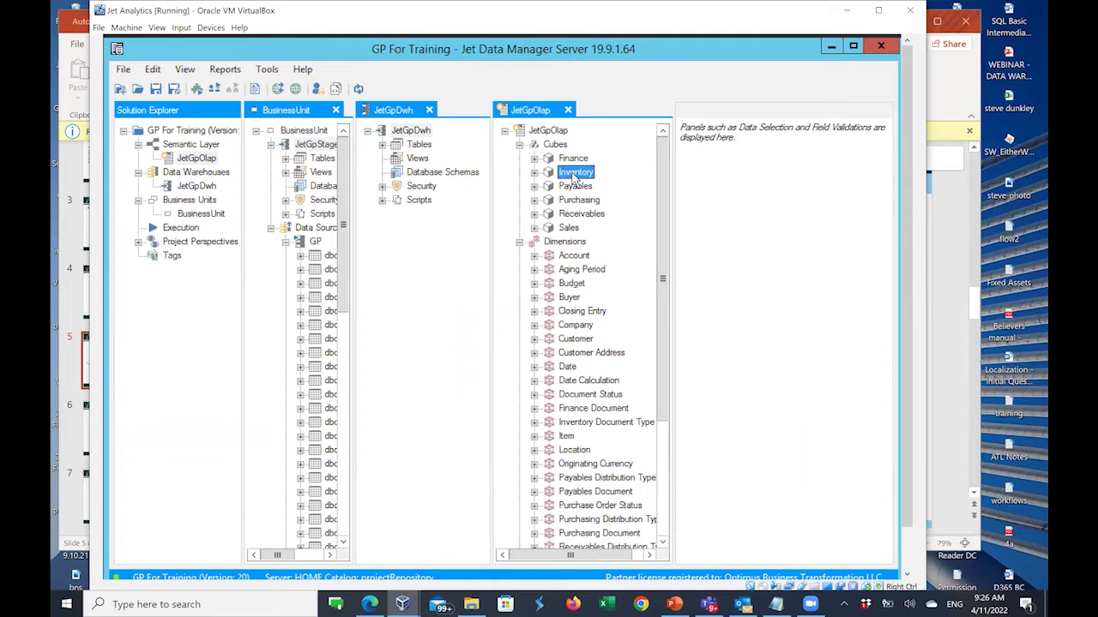
pyautogui.click(569, 229)
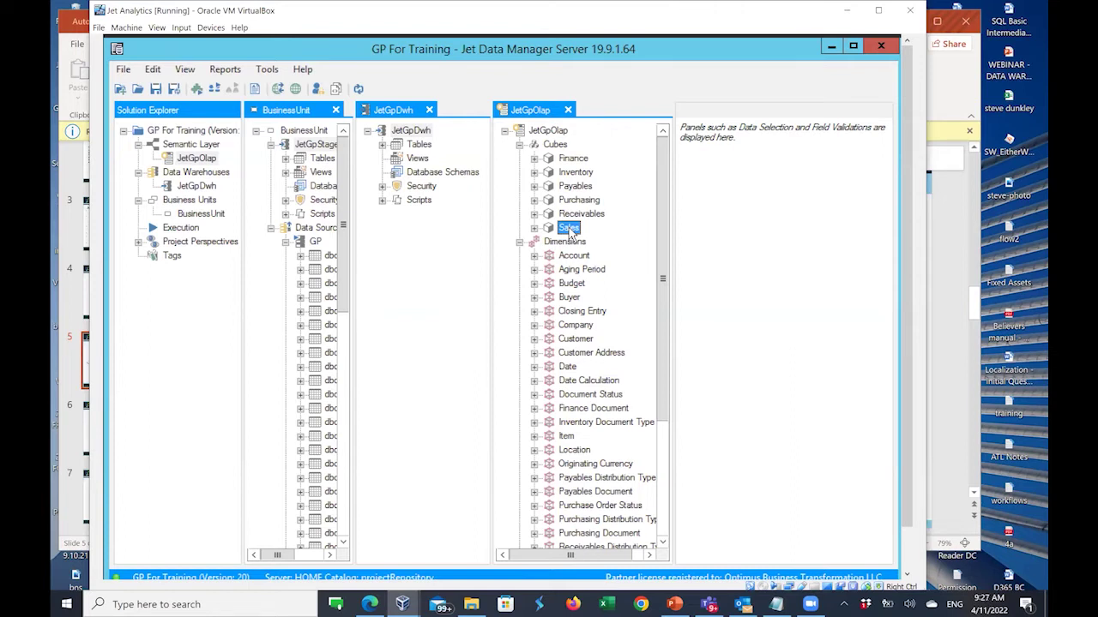
pyautogui.click(573, 160)
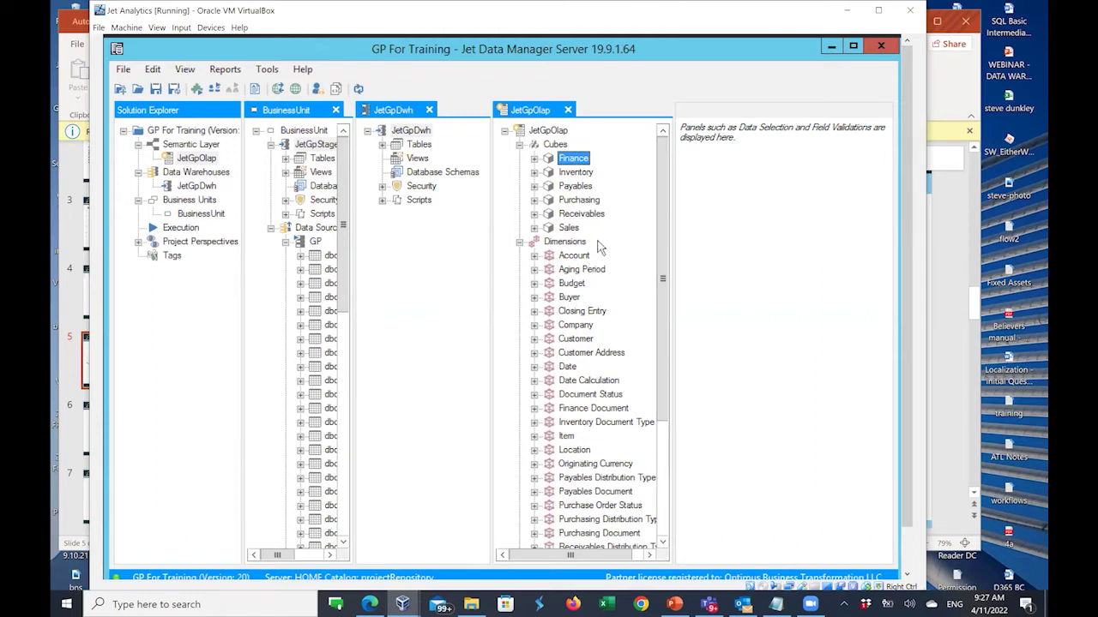
pyautogui.click(534, 159)
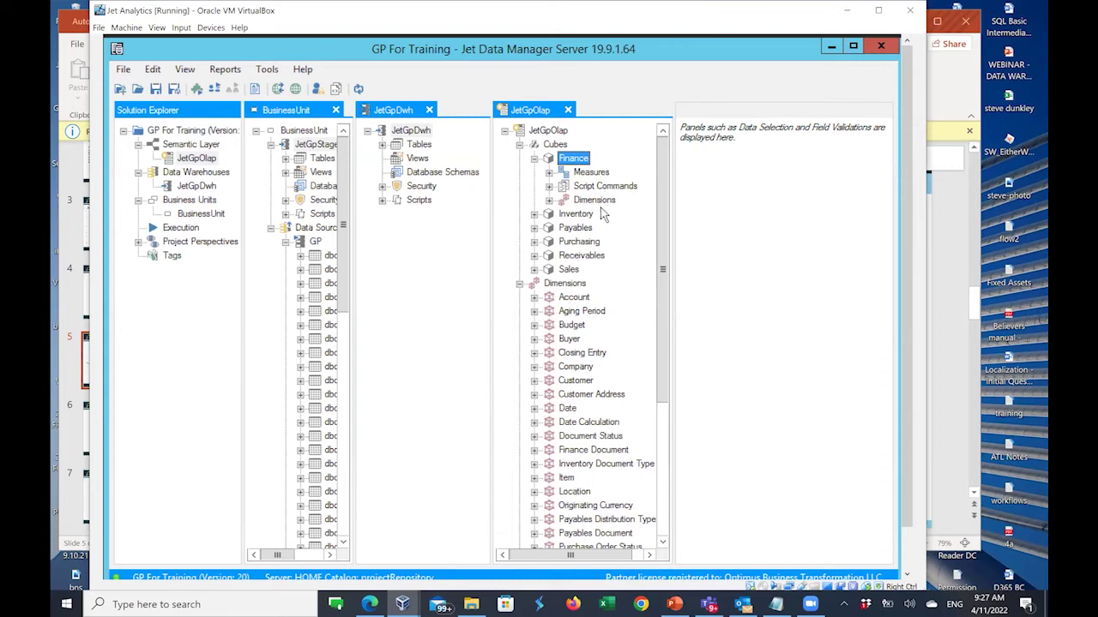
pyautogui.click(591, 173)
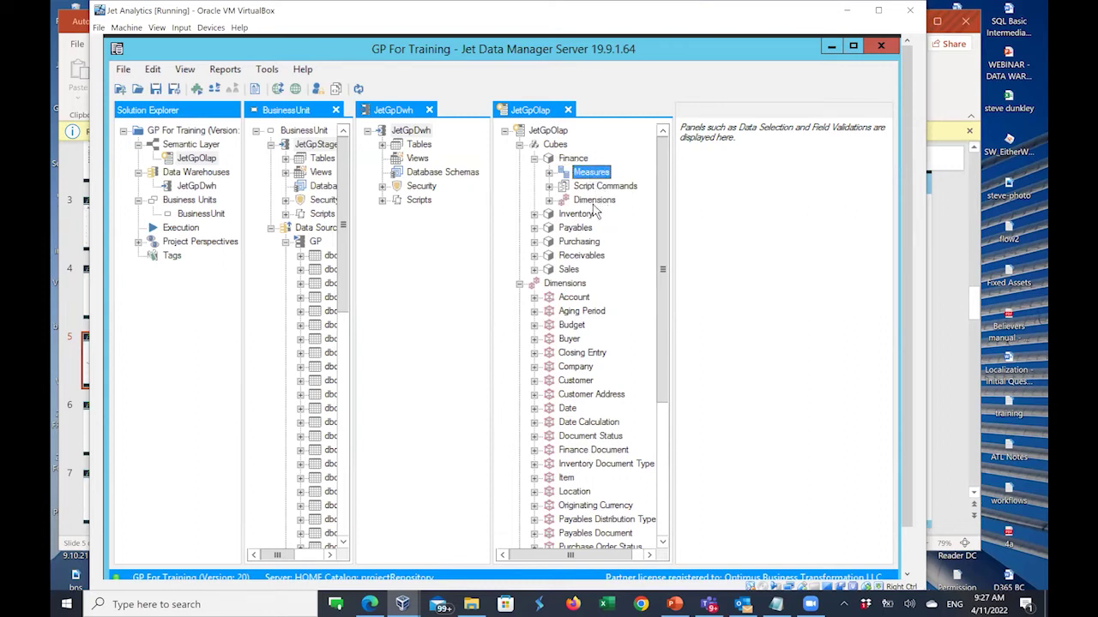
pyautogui.click(594, 200)
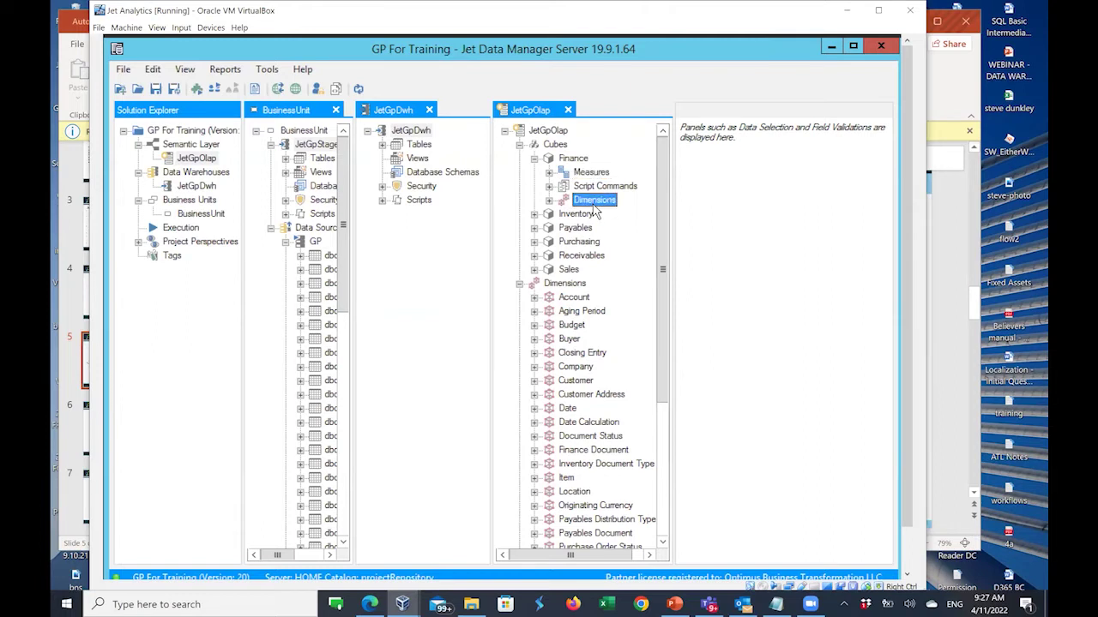
pyautogui.click(594, 174)
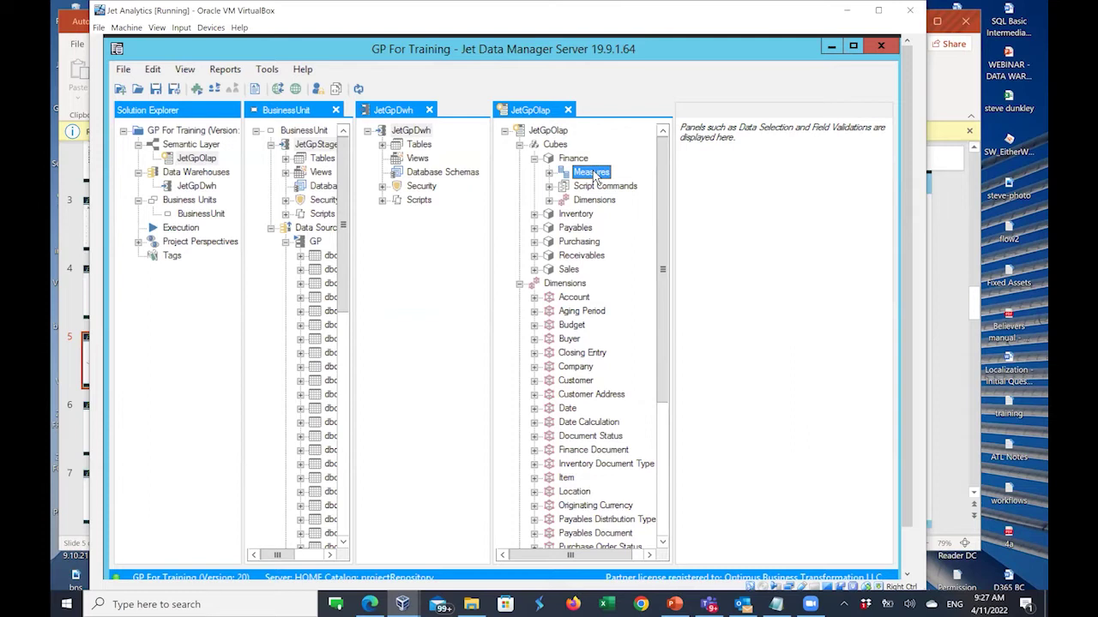
pyautogui.click(586, 204)
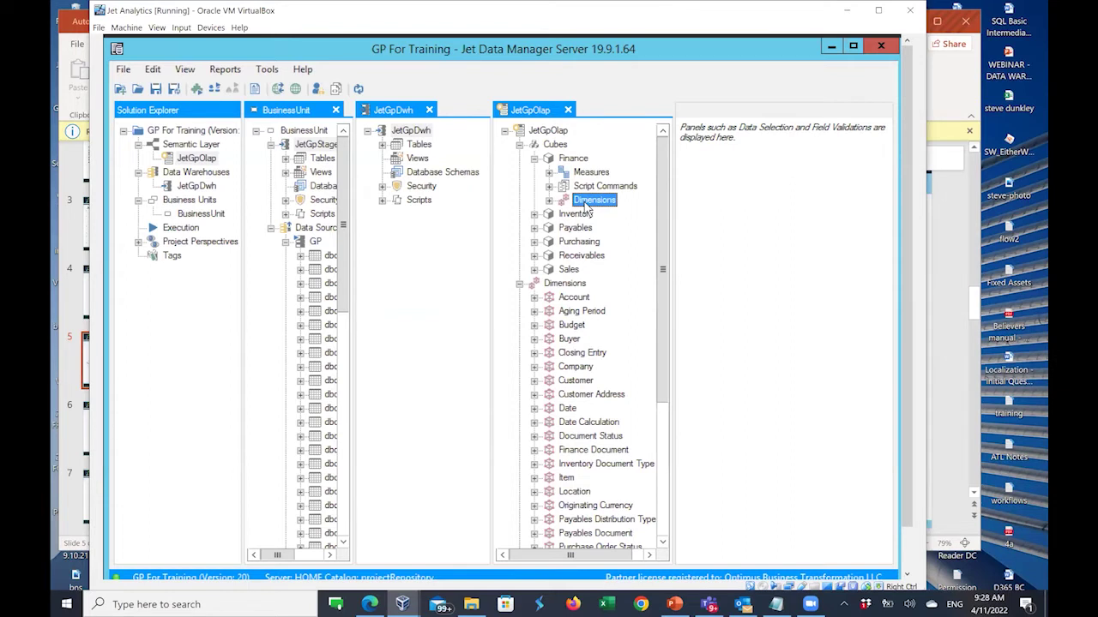
pyautogui.click(574, 159)
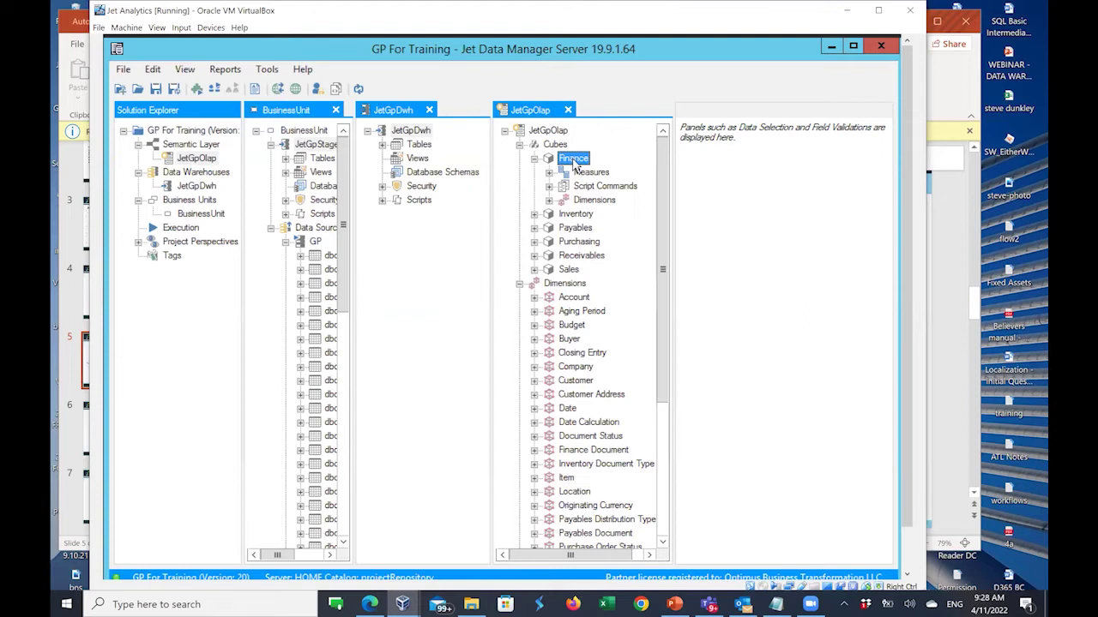
pyautogui.rightClick(574, 160)
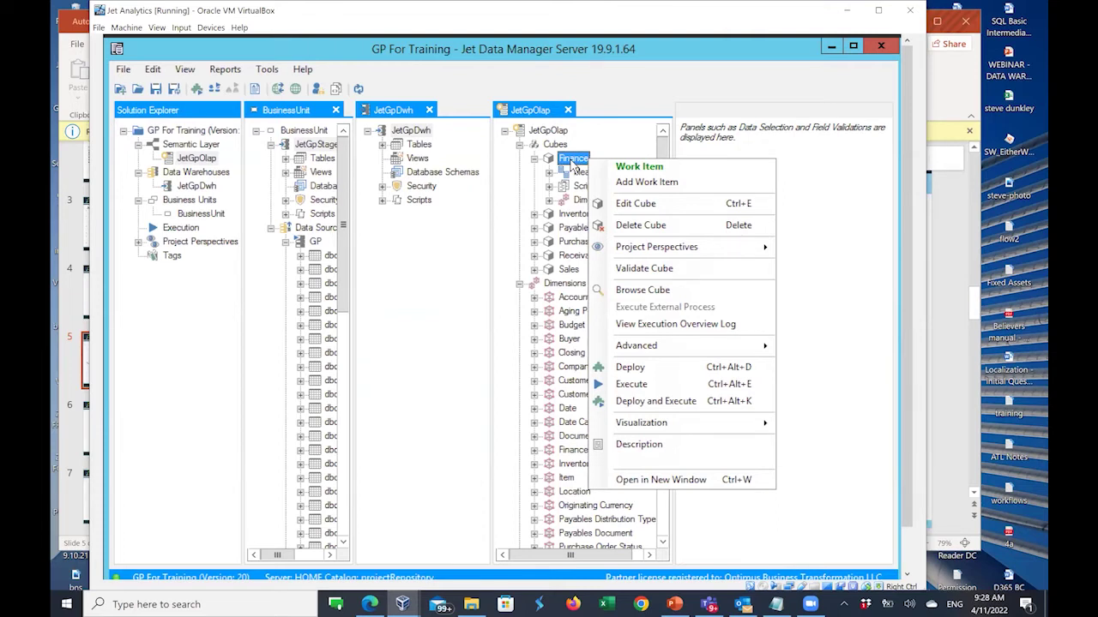
pyautogui.click(636, 205)
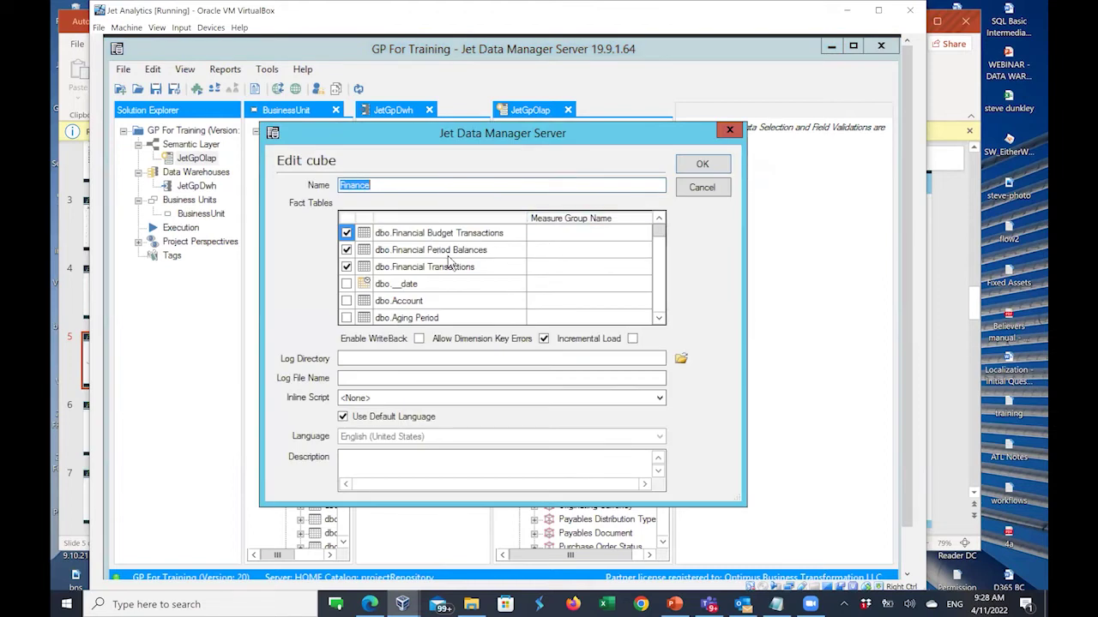
pyautogui.click(661, 251)
pyautogui.moveTo(661, 250); pyautogui.dragTo(673, 228)
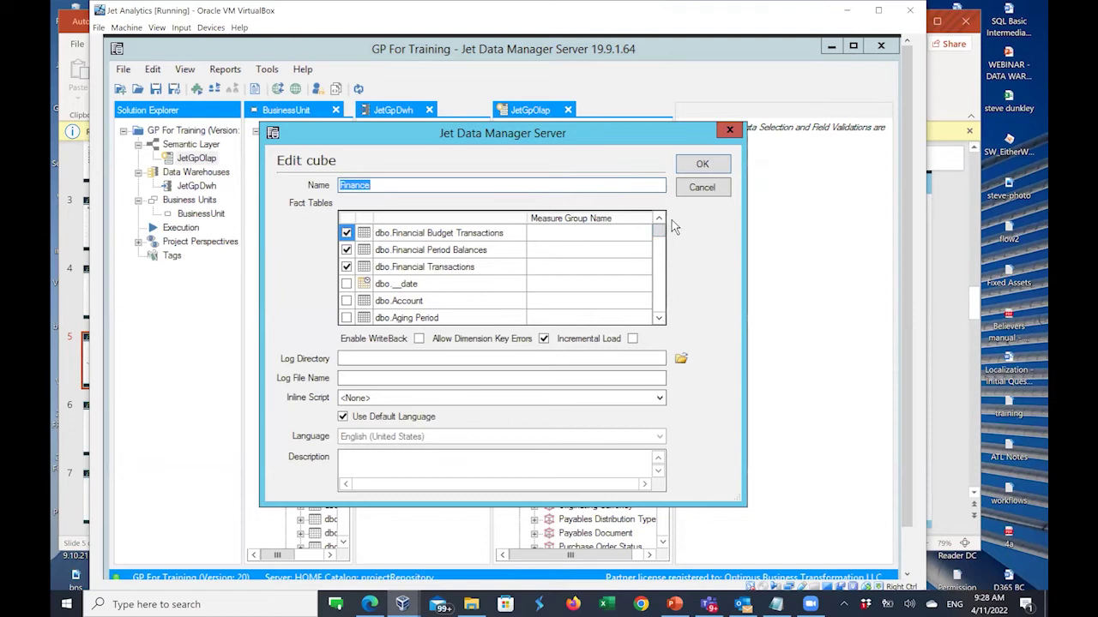
pyautogui.click(723, 193)
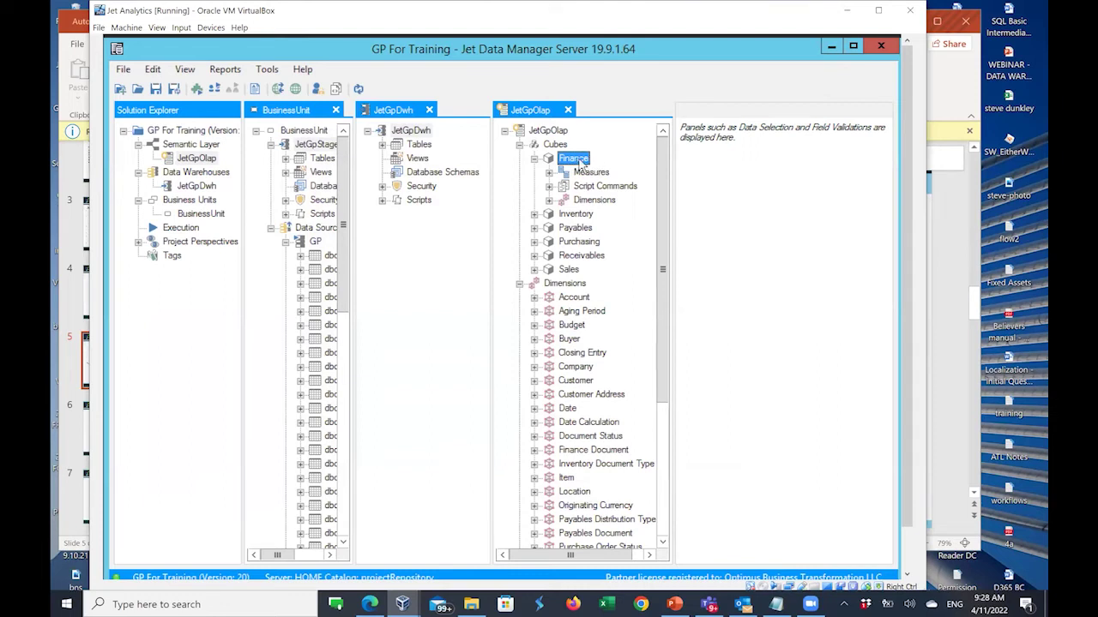
# - Click through the data warehouse Tables, Data Source and JetGpStage nodes in the trees
pyautogui.click(382, 146)
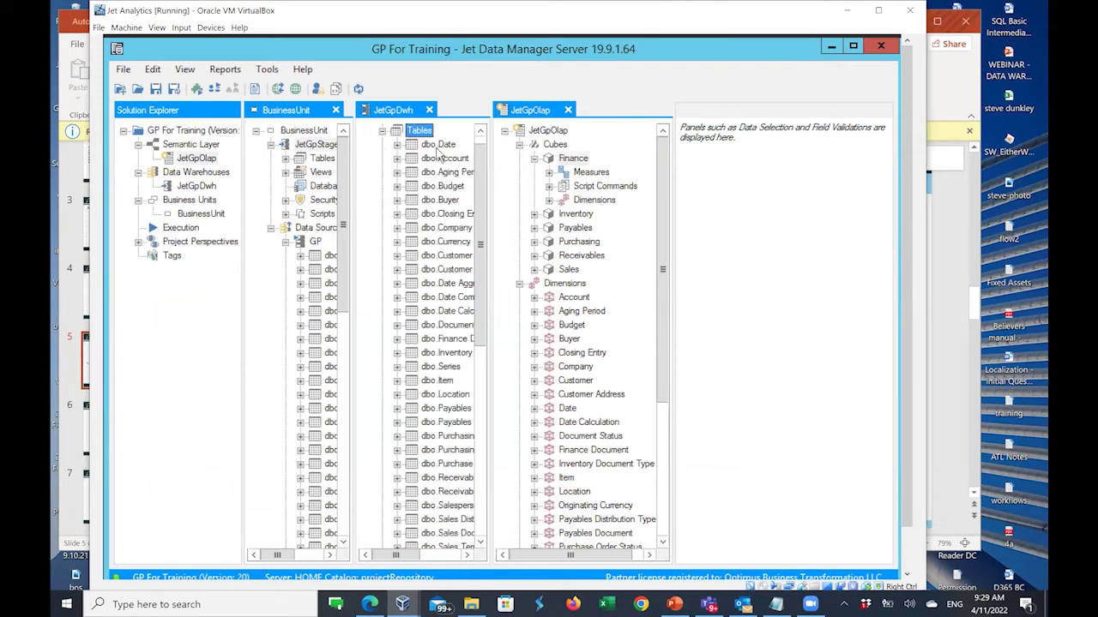
pyautogui.click(481, 144)
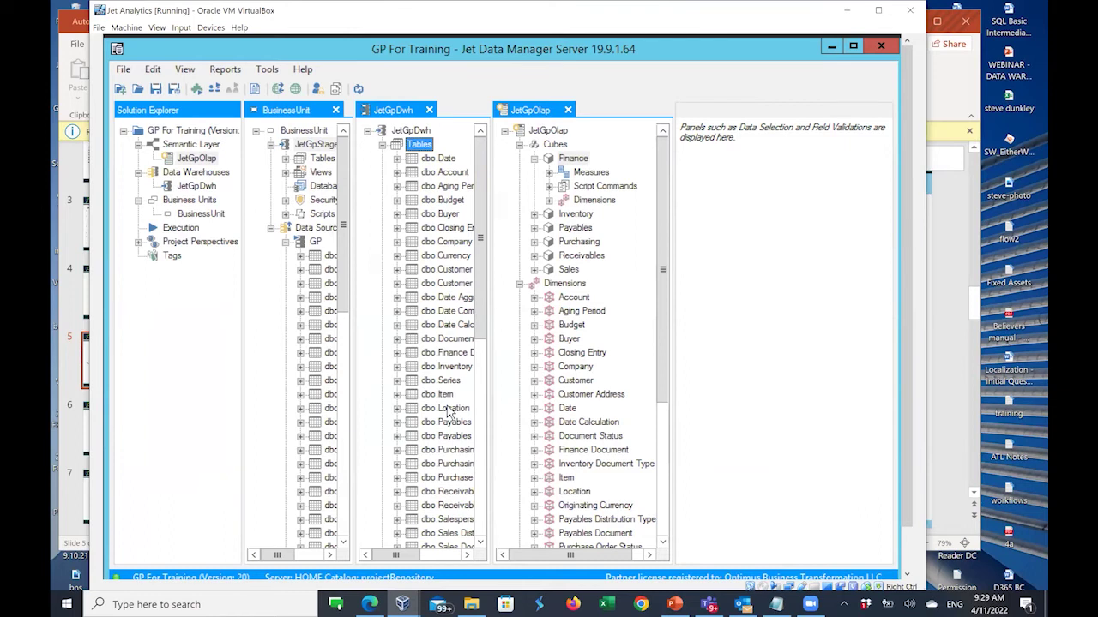
pyautogui.click(313, 228)
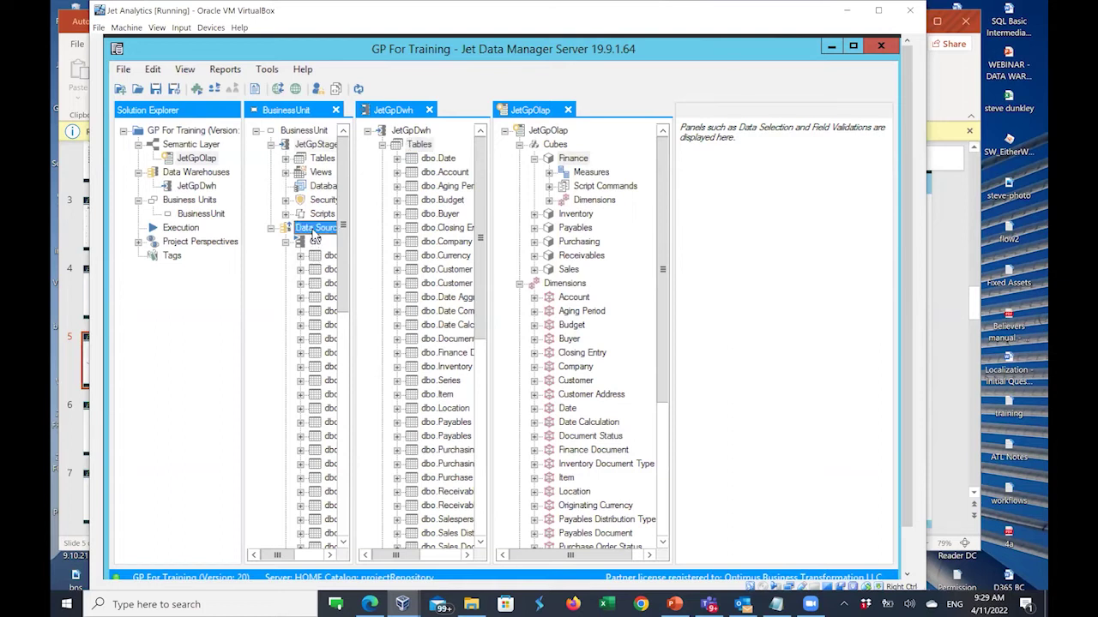
pyautogui.click(316, 148)
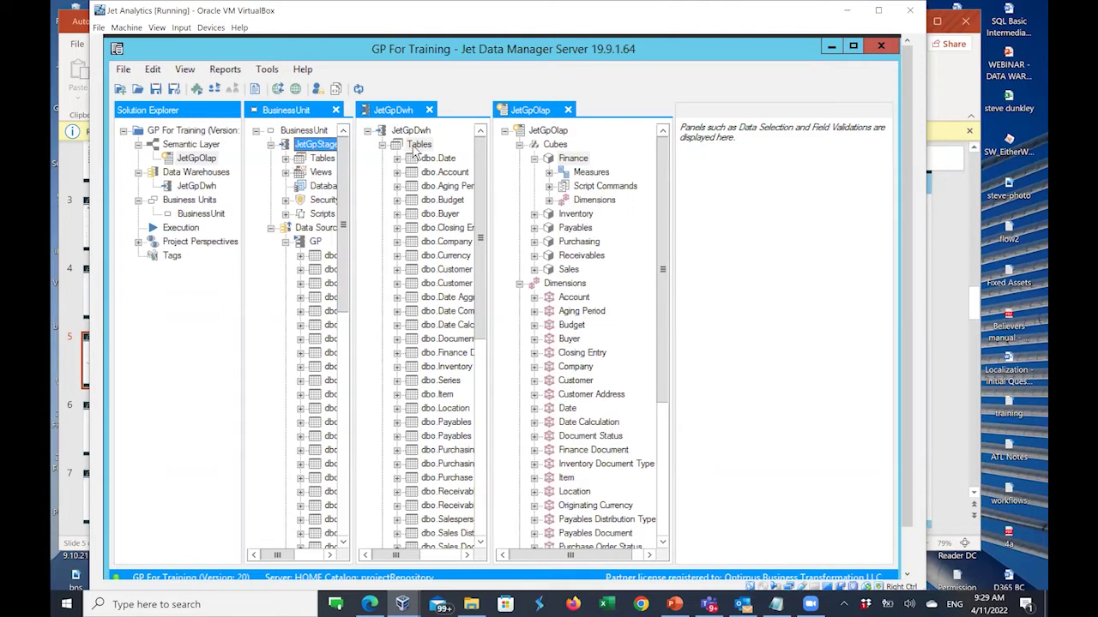
pyautogui.click(417, 146)
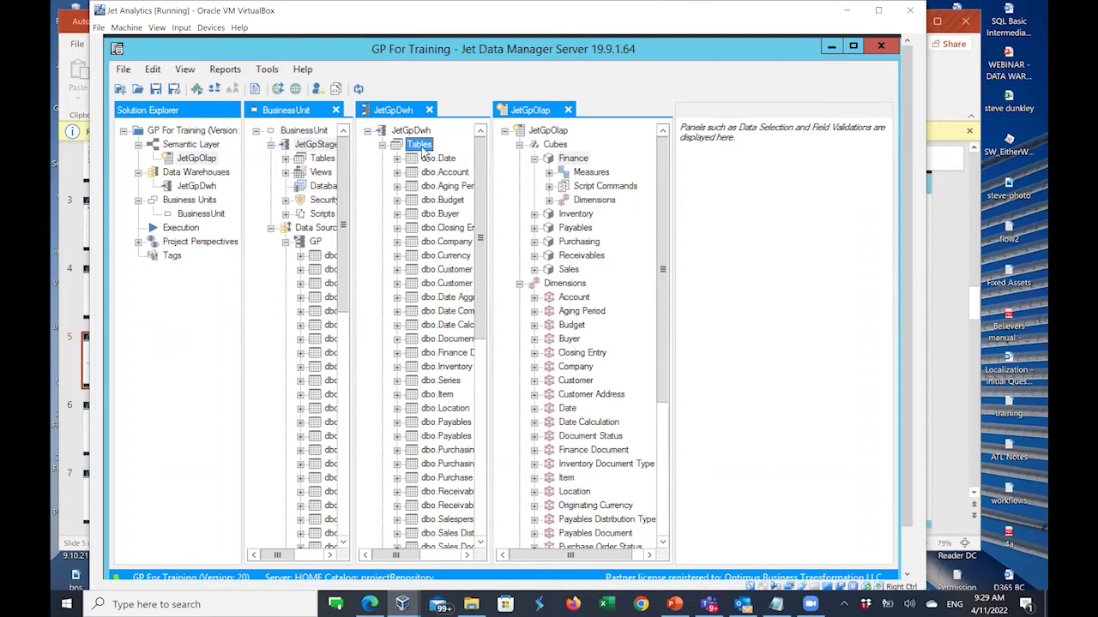
# - Open the Edit Cube settings for the Finance cube from its context menu
pyautogui.click(575, 159)
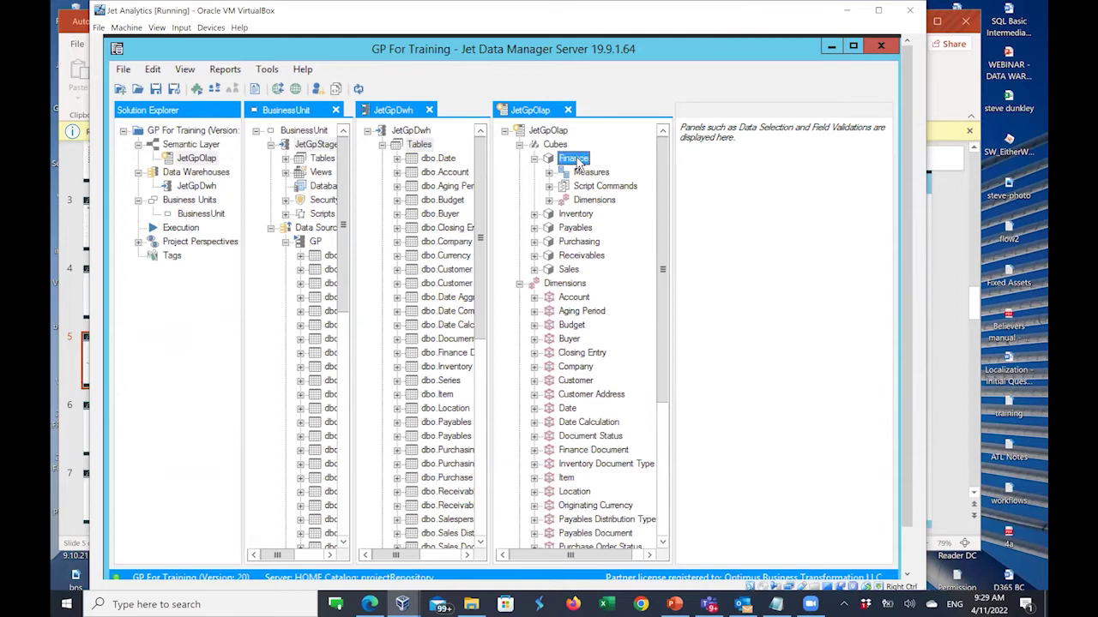
pyautogui.rightClick(578, 164)
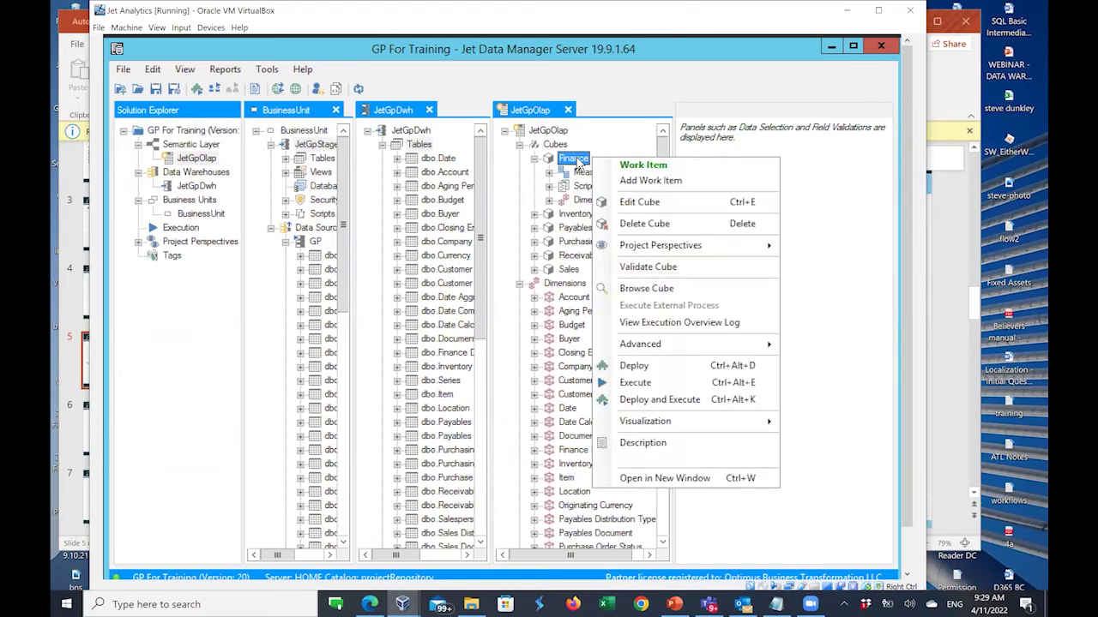
pyautogui.click(667, 204)
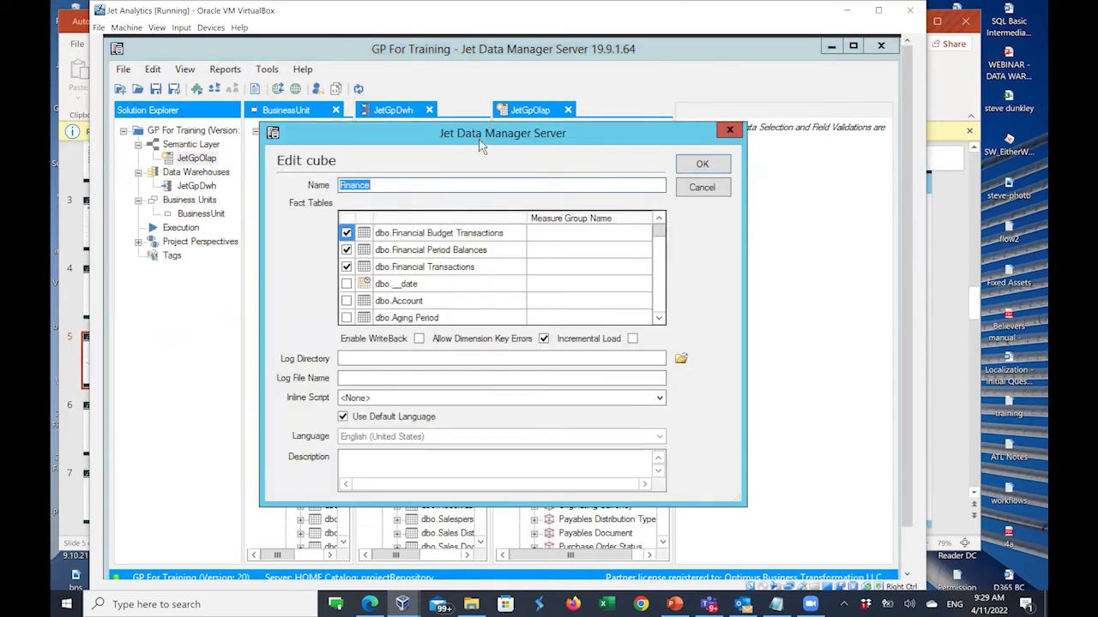
# - Move the Edit cube dialog right and scroll through its Fact Tables list
pyautogui.moveTo(566, 144); pyautogui.dragTo(790, 145)
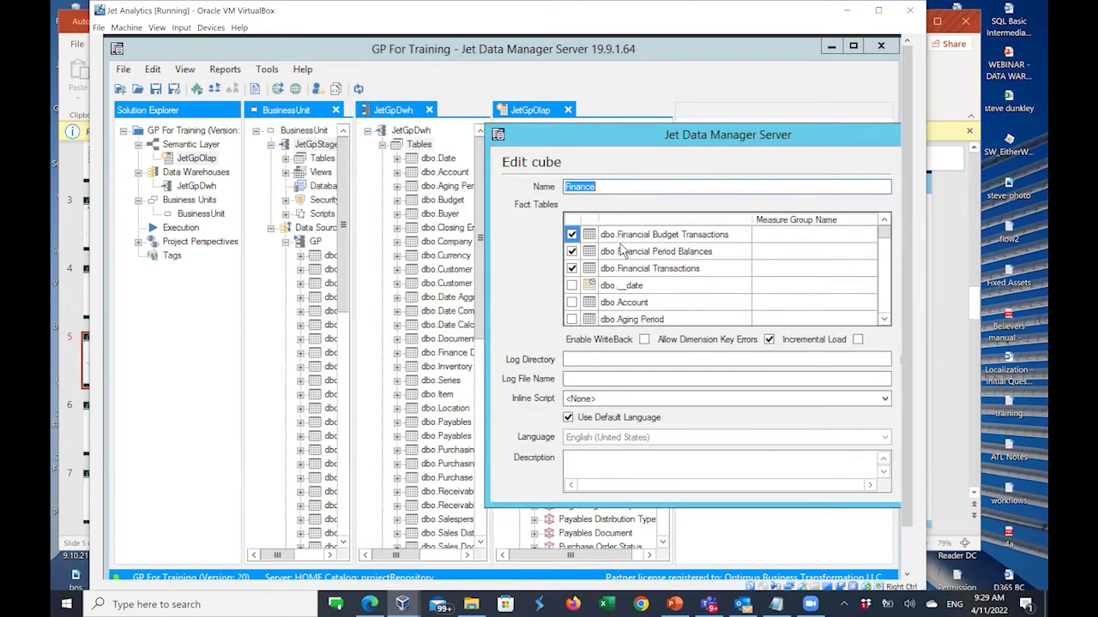
pyautogui.click(887, 296)
pyautogui.scroll(-5, 886, 296)
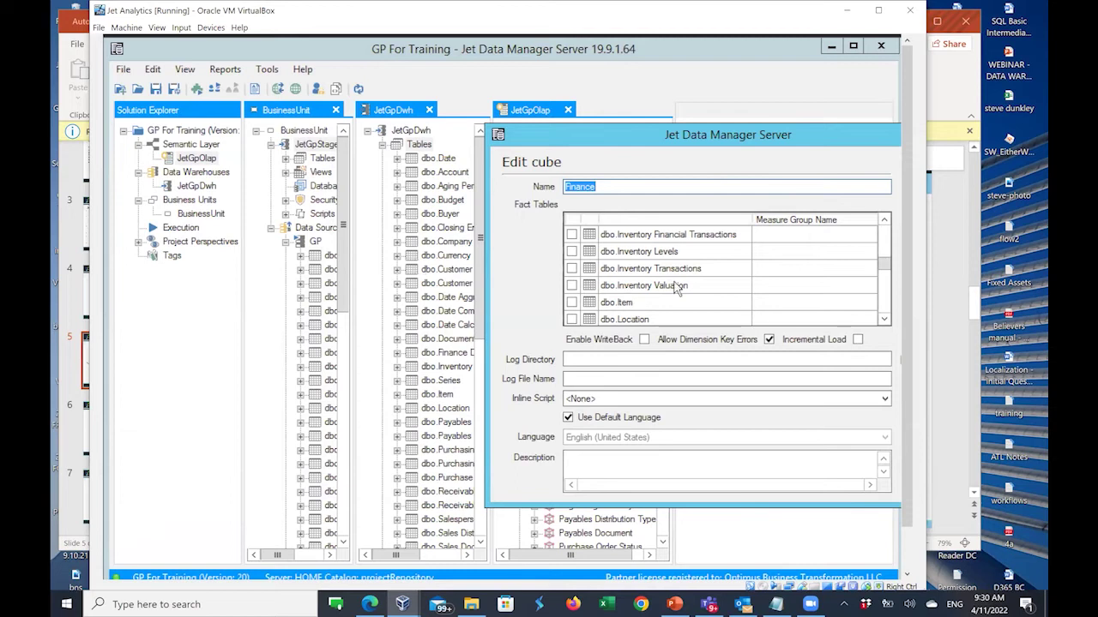
pyautogui.click(887, 250)
pyautogui.moveTo(887, 249); pyautogui.dragTo(885, 222)
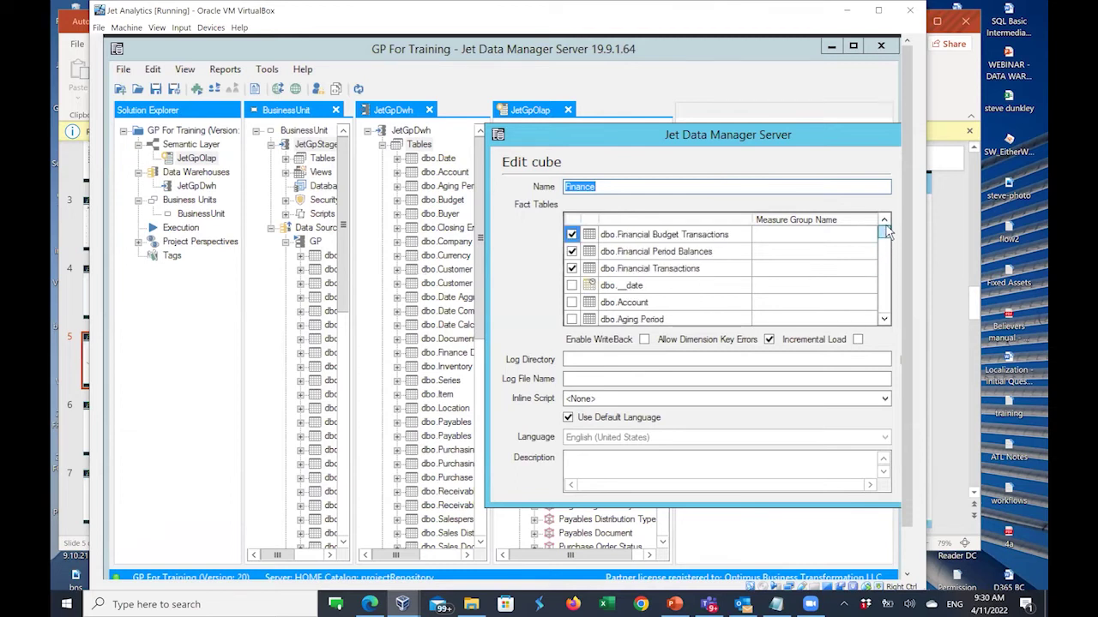
pyautogui.click(571, 267)
pyautogui.moveTo(886, 236)
pyautogui.mouseDown()
pyautogui.moveTo(885, 313)
pyautogui.moveTo(886, 223)
pyautogui.mouseUp()
# - Toggle dbo.Financial Transactions and dbo.Account off and back, then cancel the dialog
pyautogui.click(678, 184)
pyautogui.moveTo(635, 189); pyautogui.dragTo(557, 185)
pyautogui.click(571, 269)
pyautogui.click(572, 268)
pyautogui.click(570, 304)
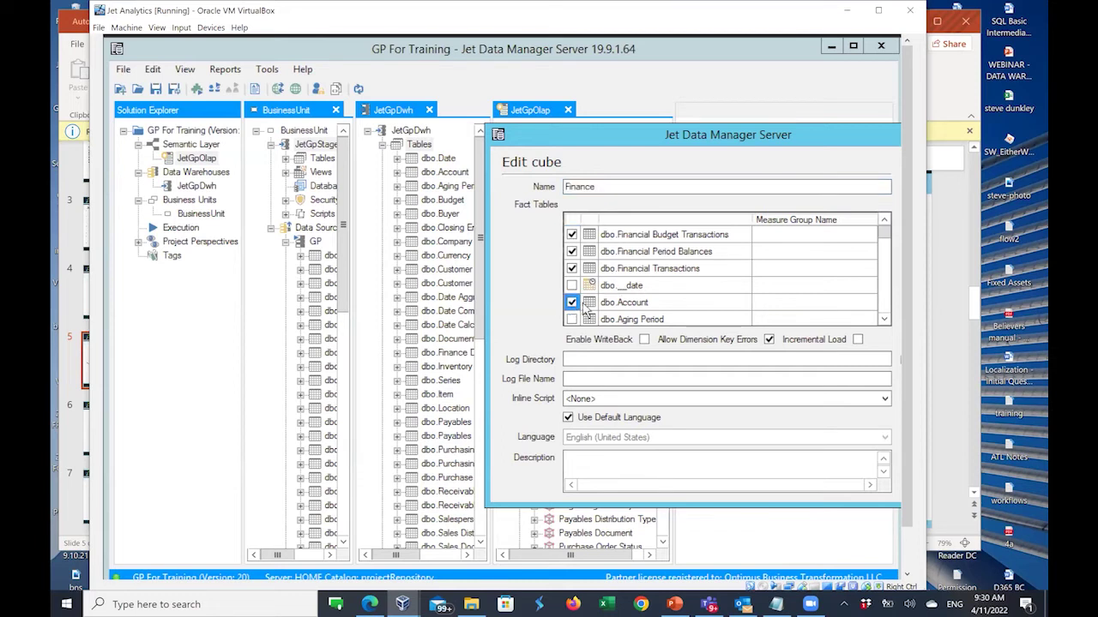
pyautogui.click(571, 304)
pyautogui.moveTo(798, 139); pyautogui.dragTo(647, 143)
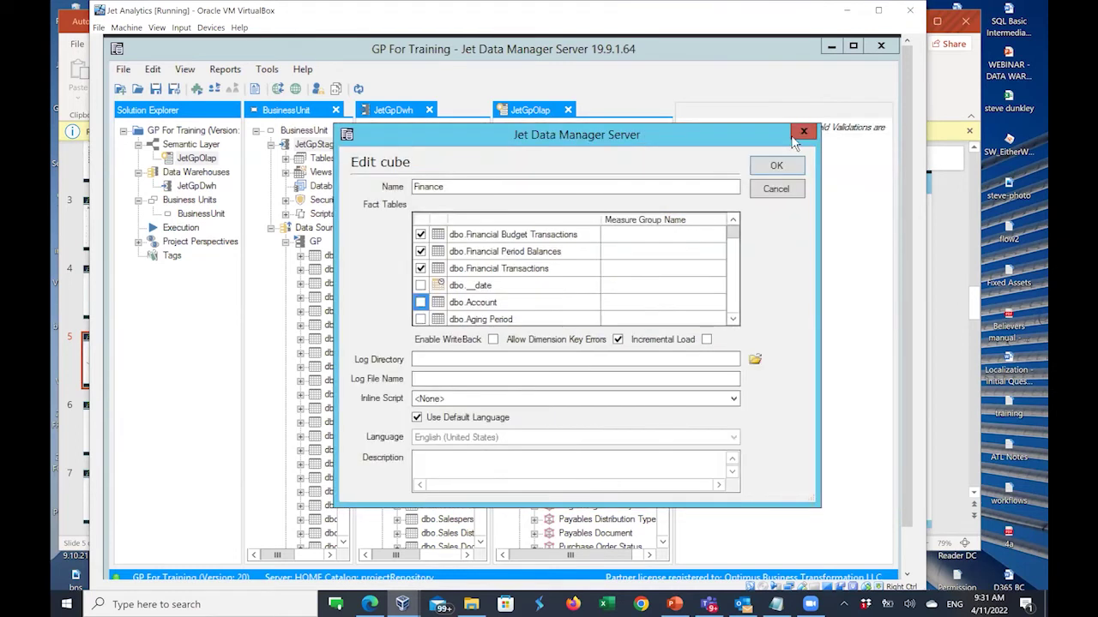
pyautogui.click(772, 190)
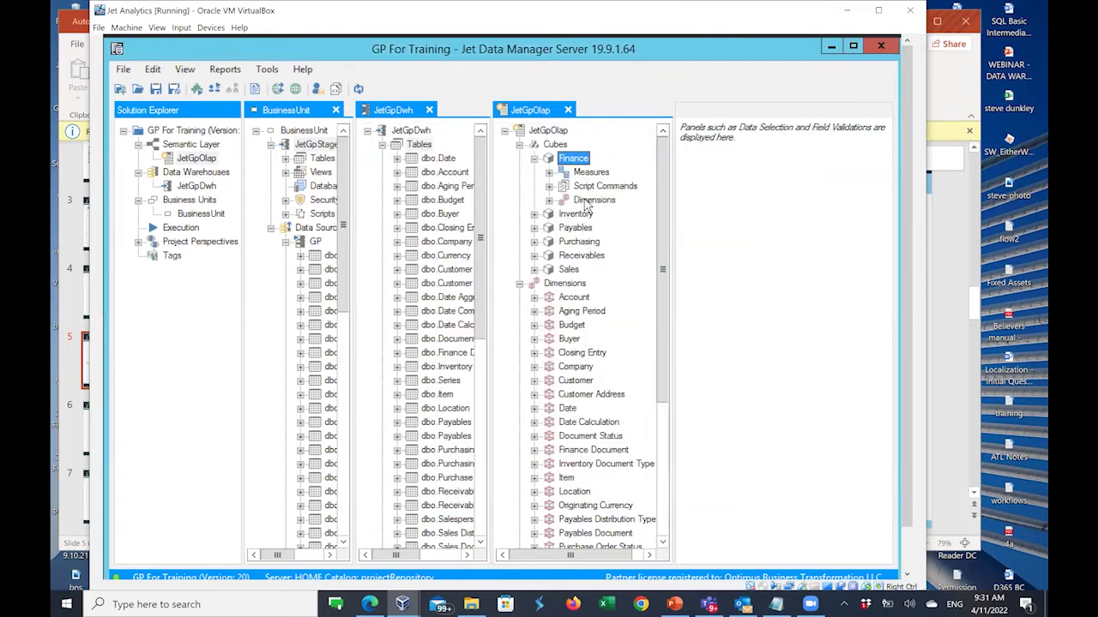
# - Select the Finance cube and expand its Measures, from Beginning Balance through Net Change YTD
pyautogui.click(566, 160)
pyautogui.click(549, 173)
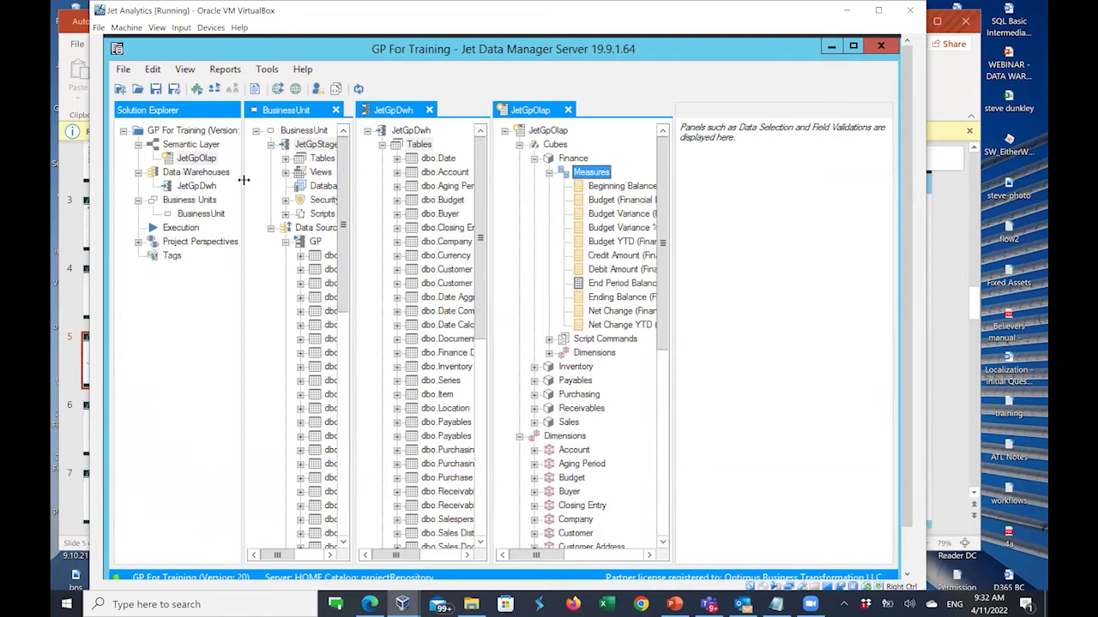
pyautogui.moveTo(236, 181); pyautogui.dragTo(213, 183)
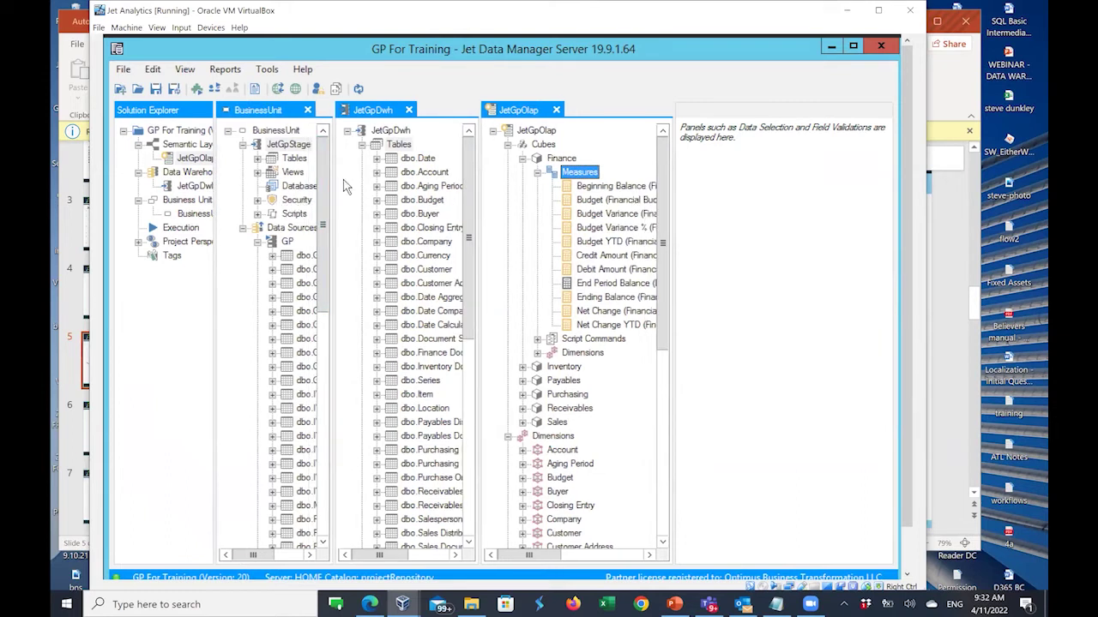
# - Widen and scroll the JetGpOlap pane to read measure names, then show the add-measure menu
pyautogui.moveTo(329, 184); pyautogui.dragTo(304, 191)
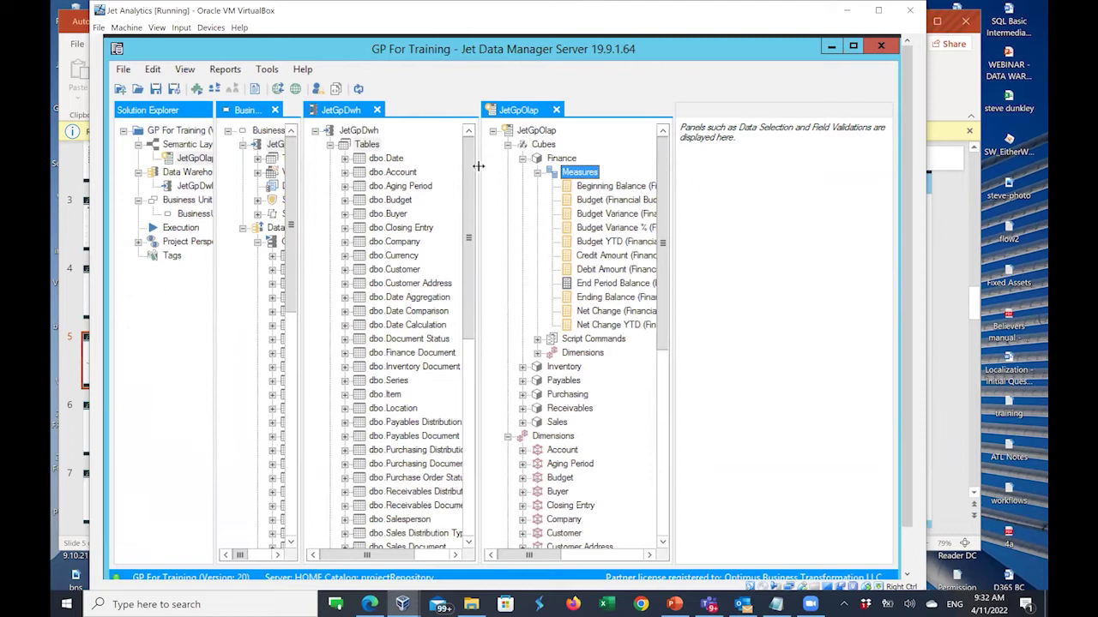
pyautogui.moveTo(478, 185); pyautogui.dragTo(418, 183)
pyautogui.moveTo(624, 199)
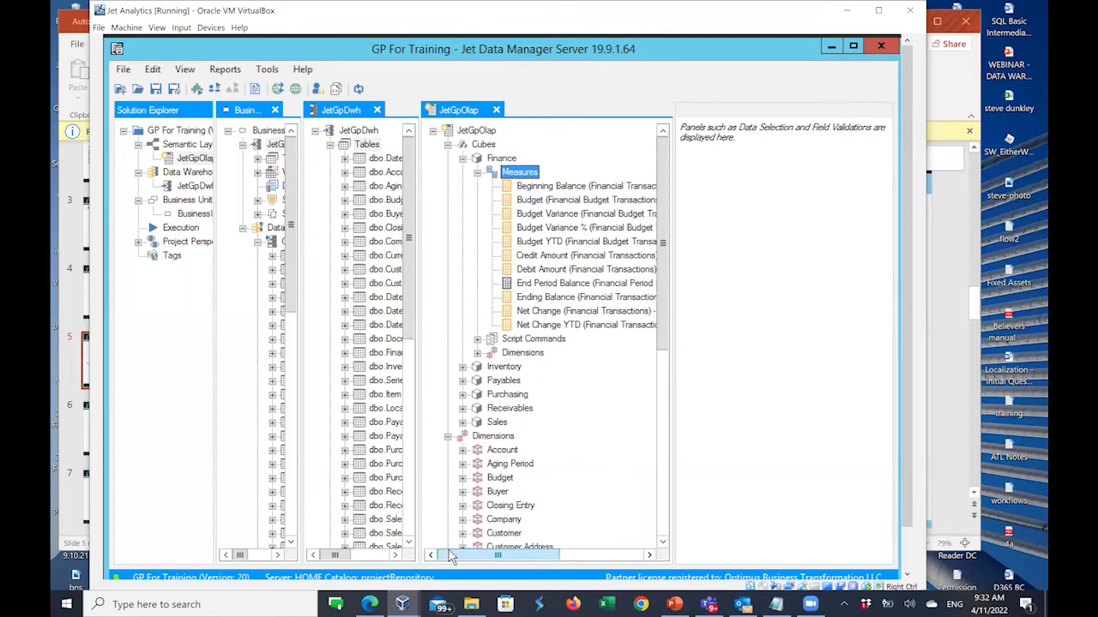
pyautogui.moveTo(452, 557); pyautogui.dragTo(476, 557)
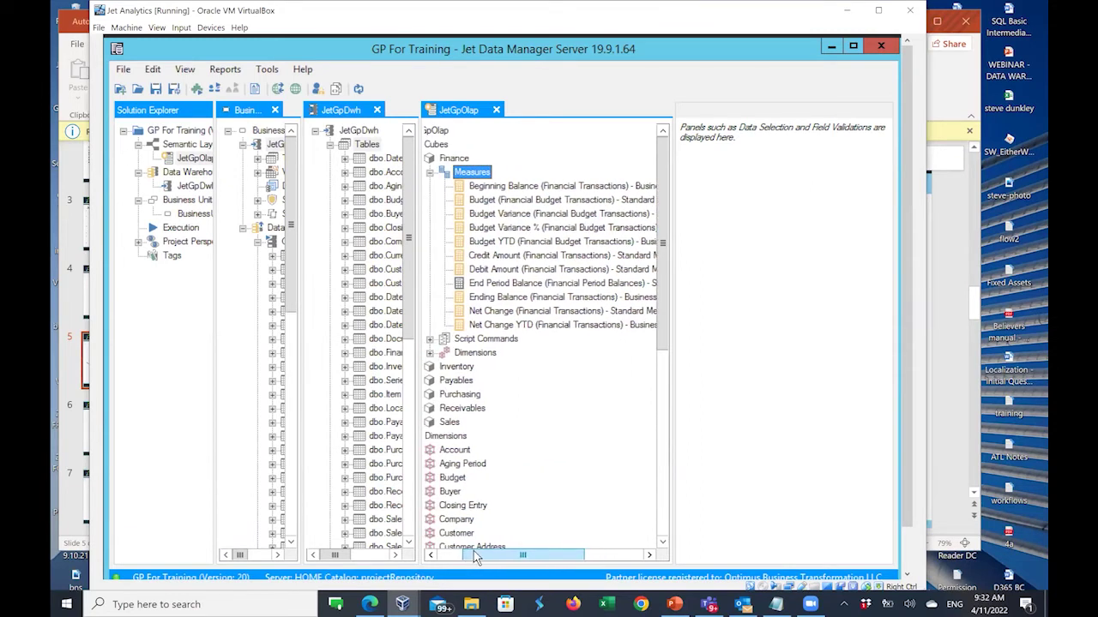
pyautogui.rightClick(470, 173)
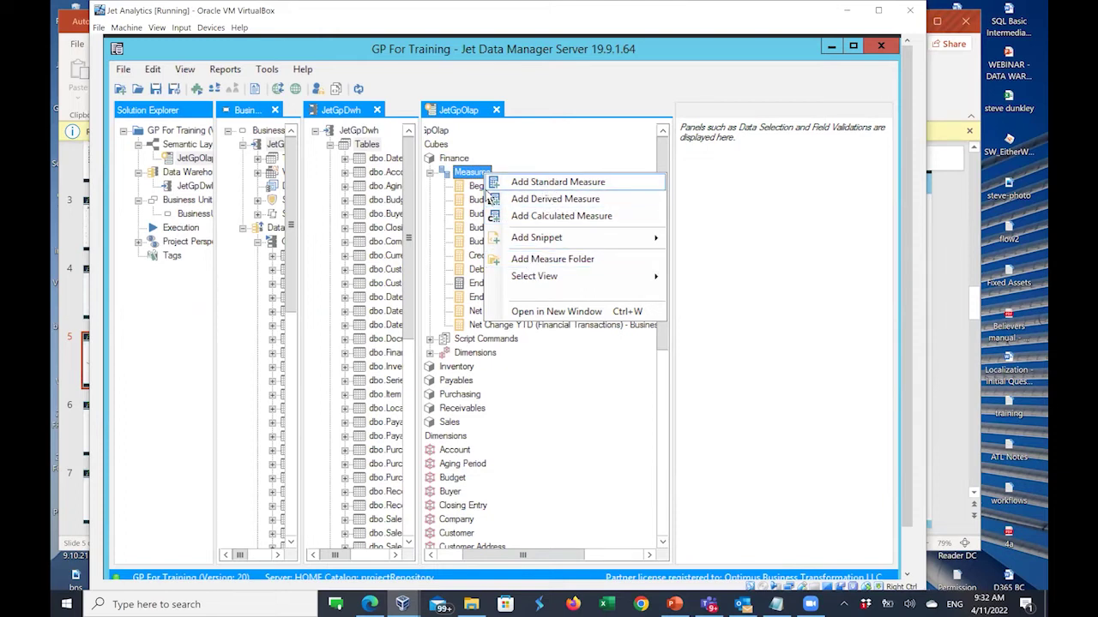
# - Read several measures' formula tooltips, then show Beginning Balance's edit and delete actions
pyautogui.click(461, 174)
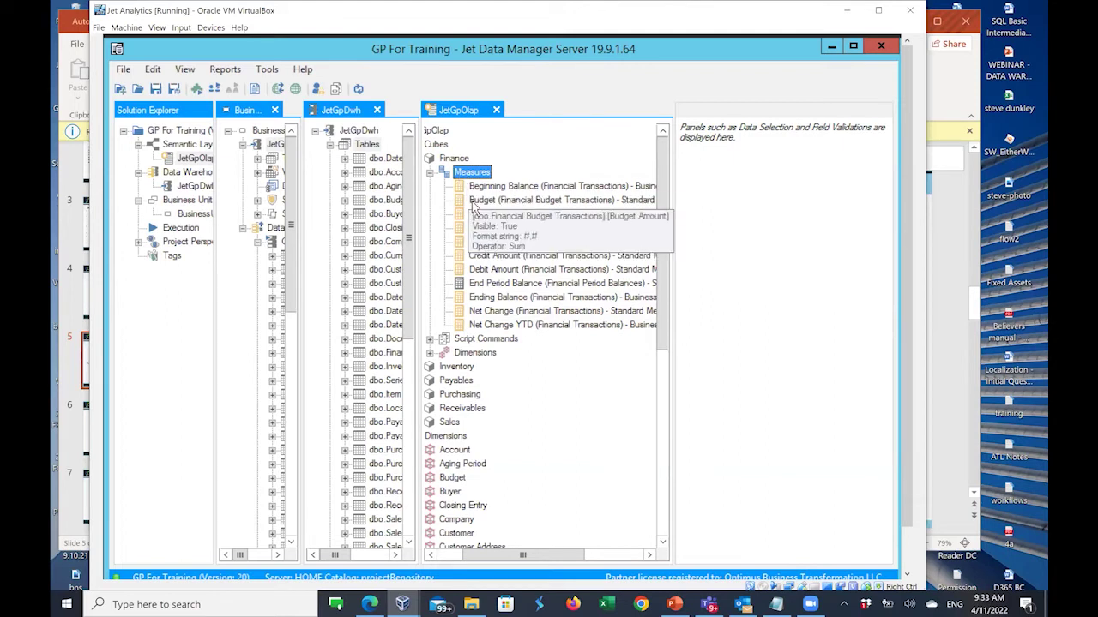
pyautogui.moveTo(500, 225)
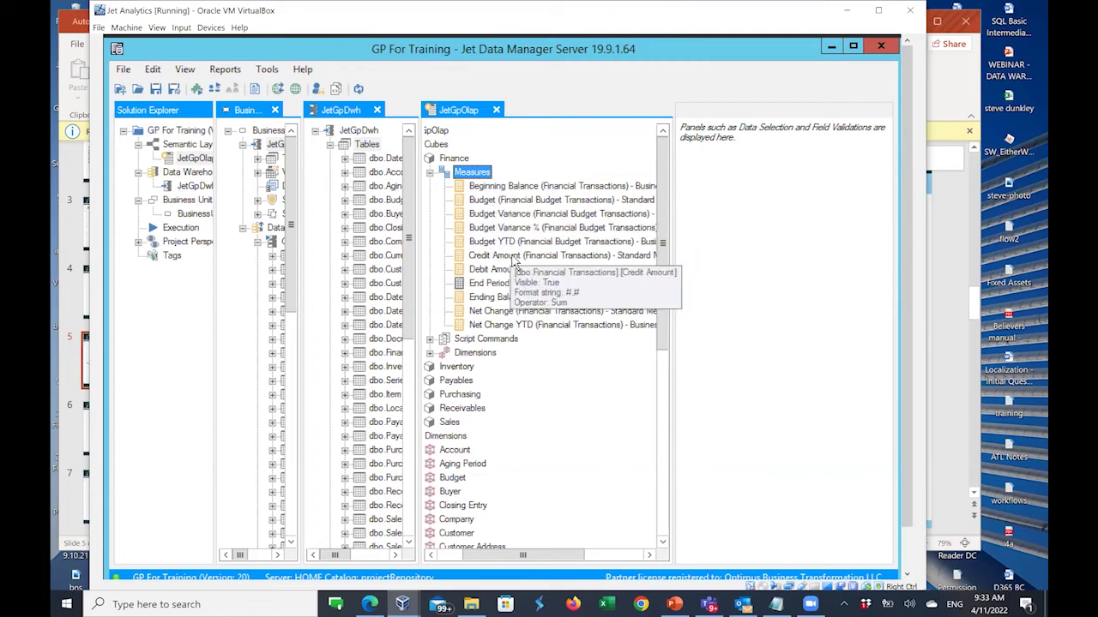
pyautogui.moveTo(503, 304)
pyautogui.moveTo(505, 333)
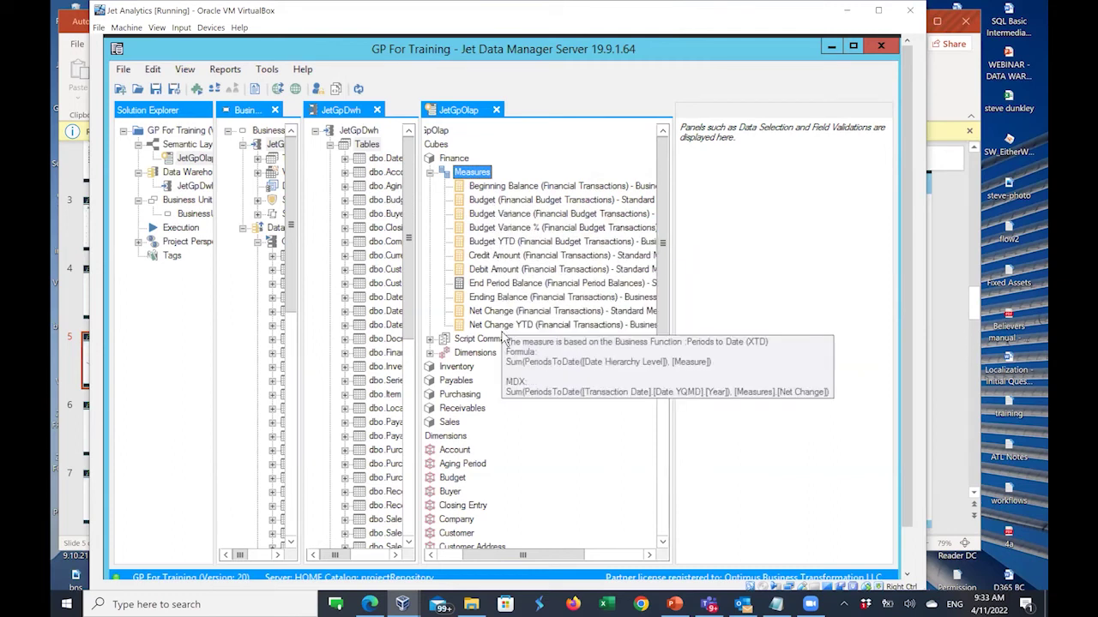
pyautogui.moveTo(503, 187)
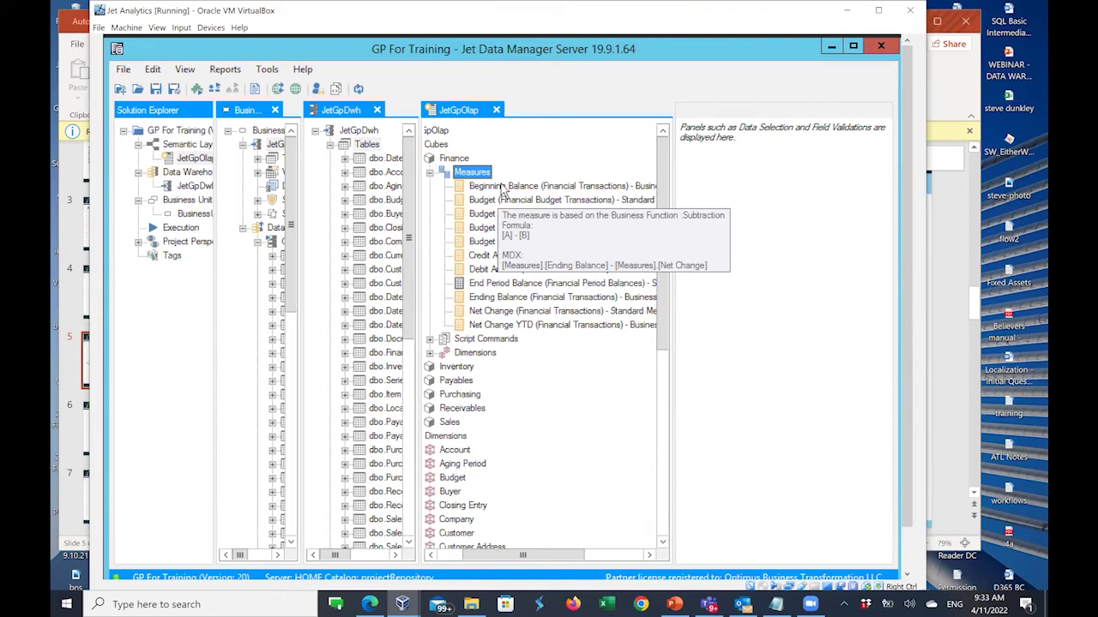
pyautogui.rightClick(503, 190)
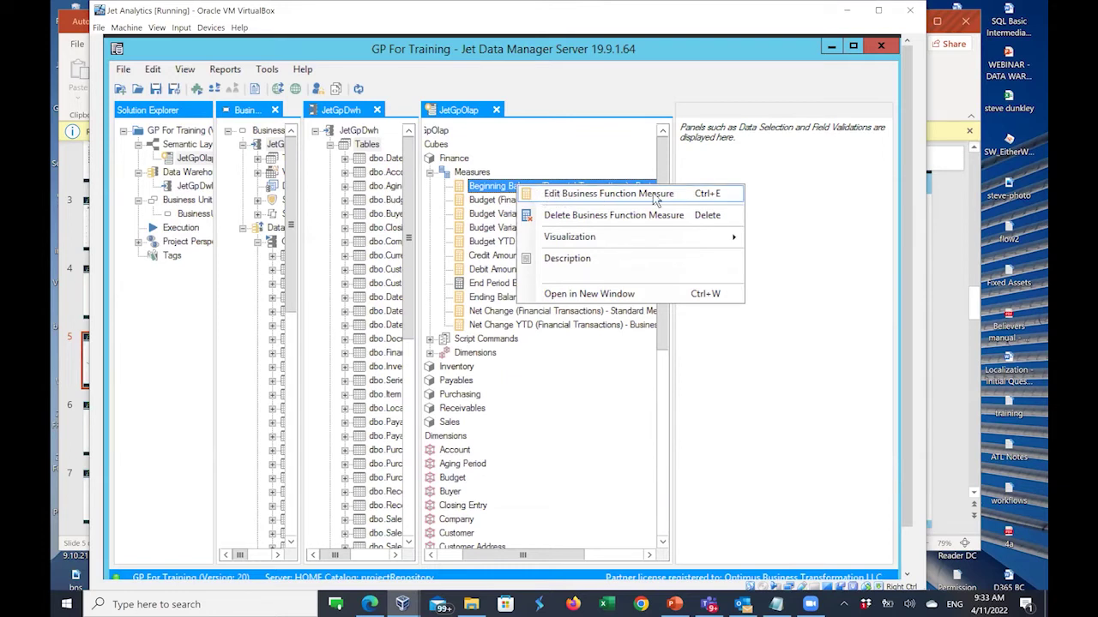
# - Open Beginning Balance's Subtraction snippet and keep dbo.Financial Transactions as its measure group
pyautogui.click(614, 195)
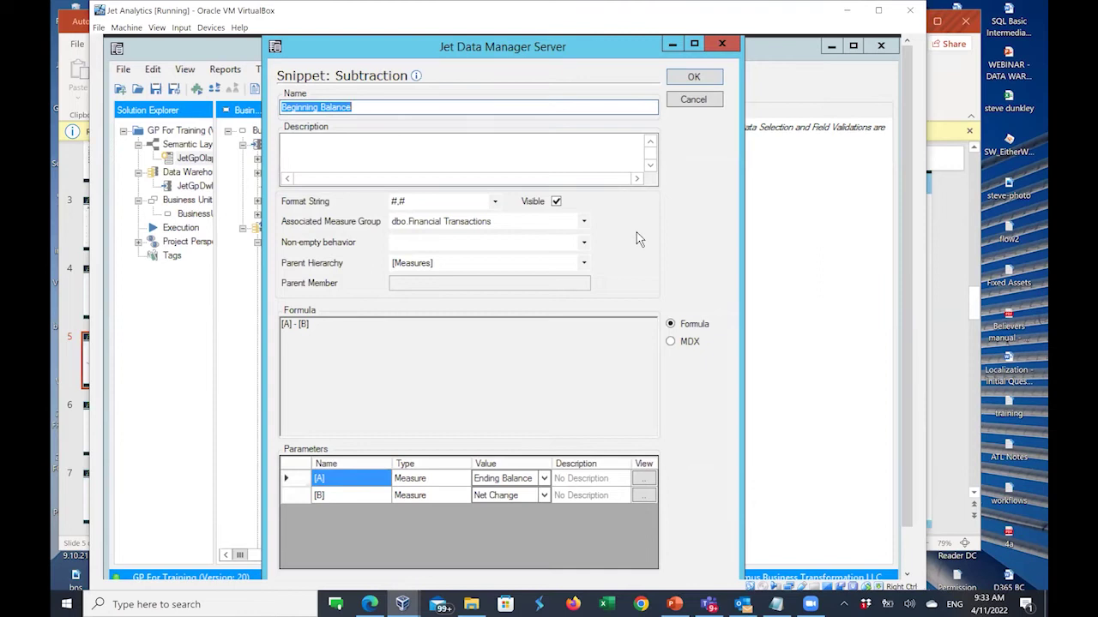
pyautogui.click(373, 107)
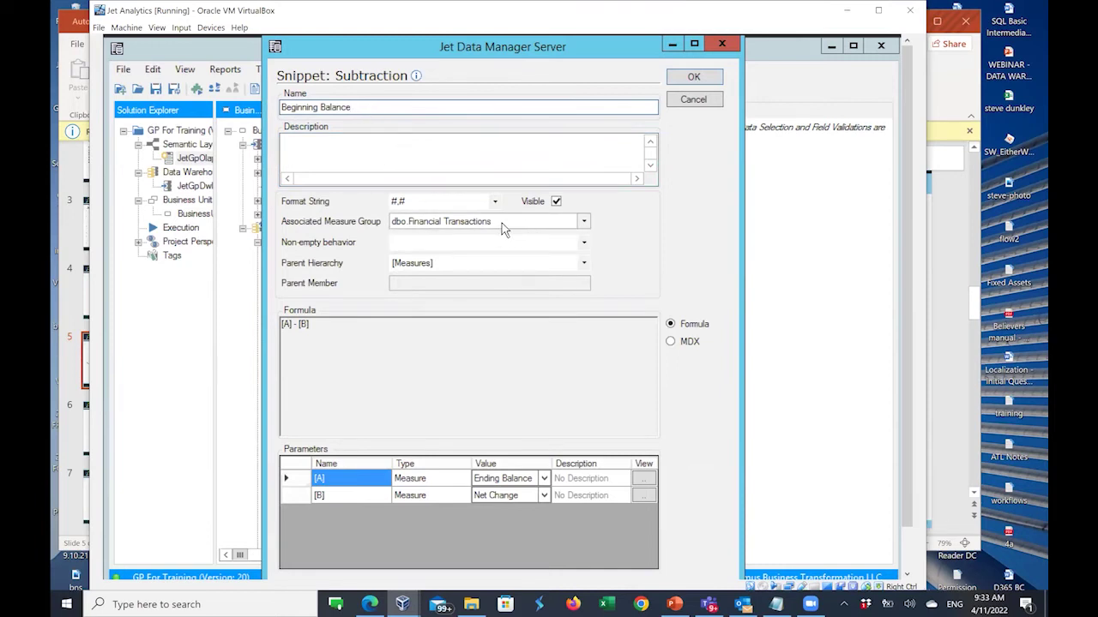
pyautogui.click(584, 222)
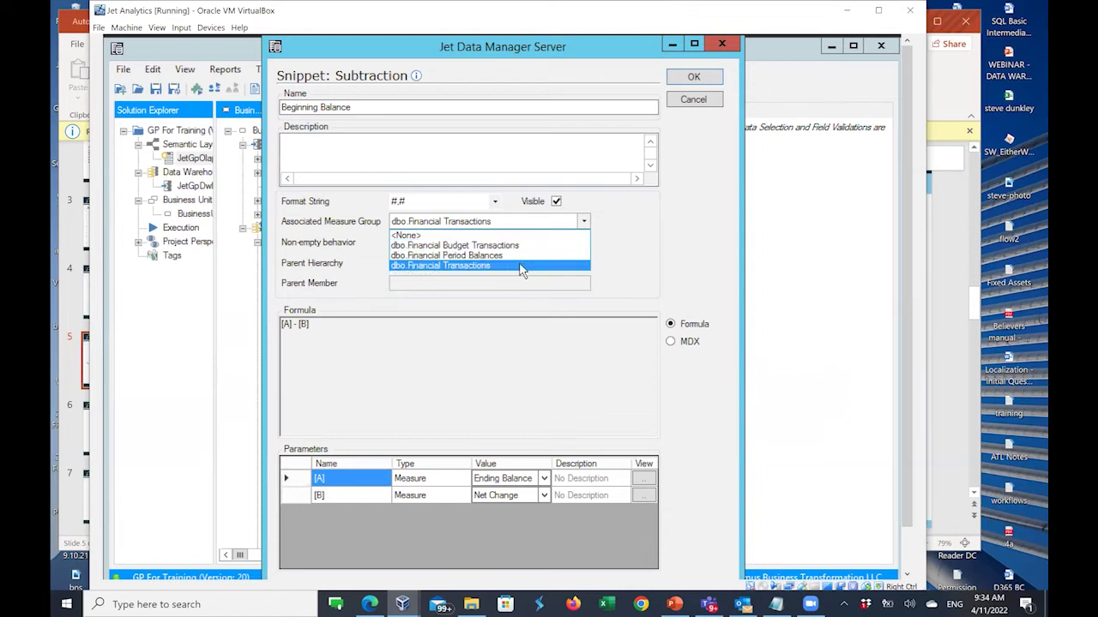
pyautogui.click(639, 244)
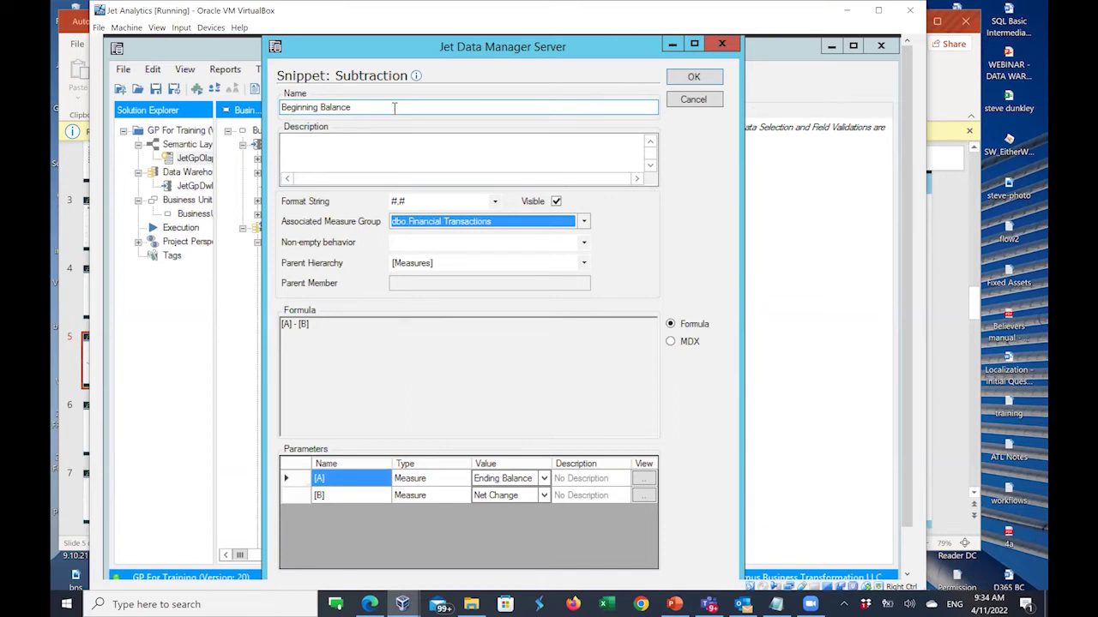
pyautogui.moveTo(387, 108); pyautogui.dragTo(267, 95)
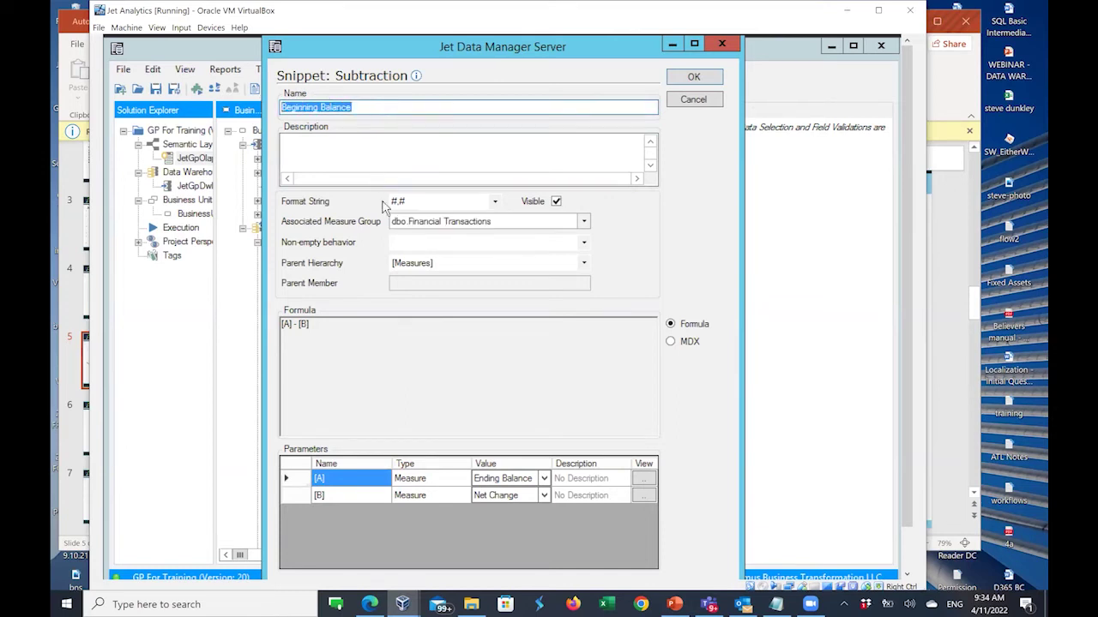
pyautogui.click(435, 202)
pyautogui.click(419, 202)
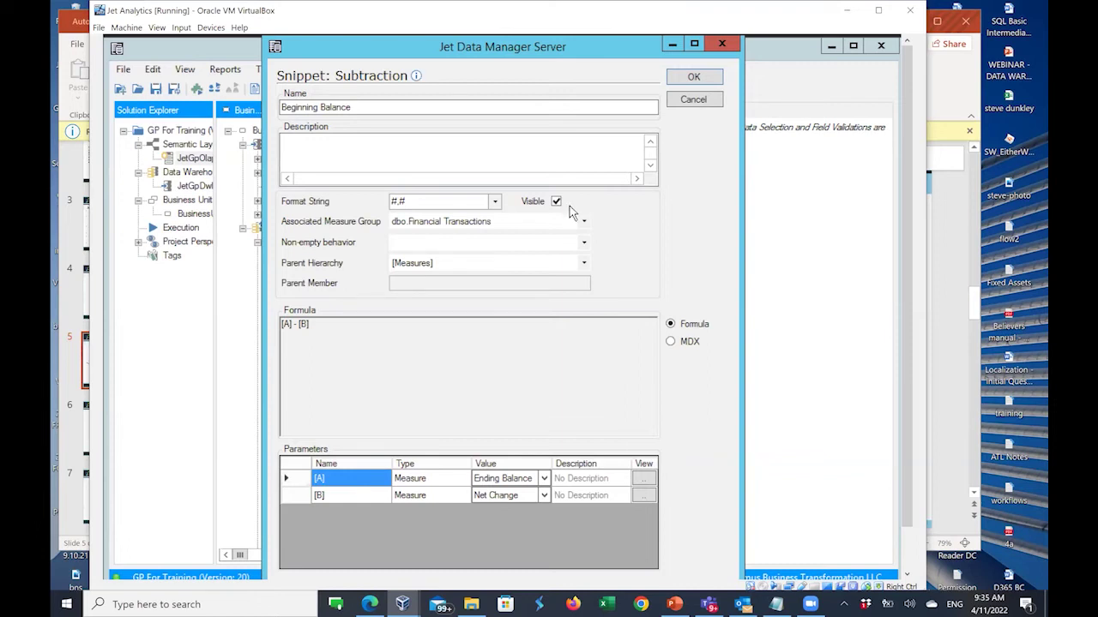
pyautogui.click(371, 107)
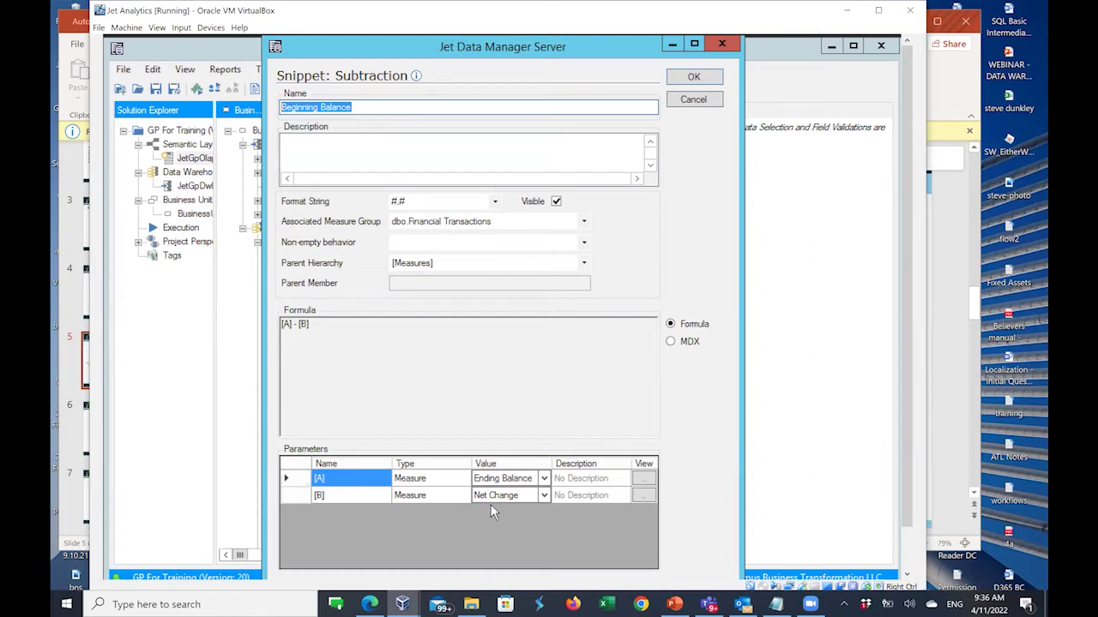
# - Keep Ending Balance as [A] and Net Change as [B], then cancel the snippet
pyautogui.click(544, 480)
pyautogui.click(543, 480)
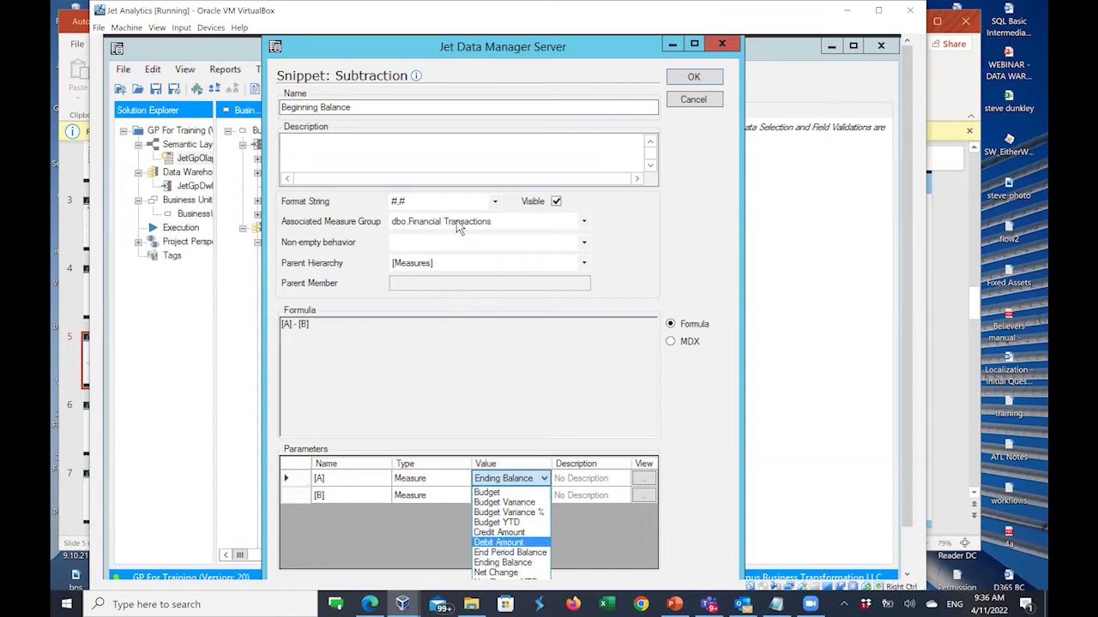
pyautogui.click(710, 206)
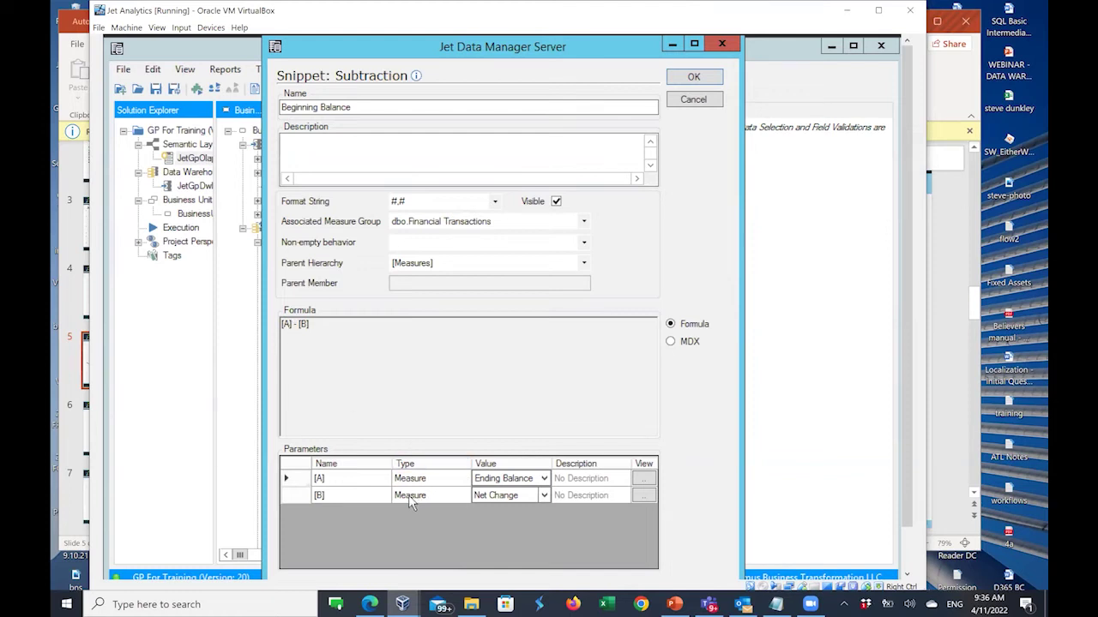
pyautogui.click(491, 500)
pyautogui.click(694, 100)
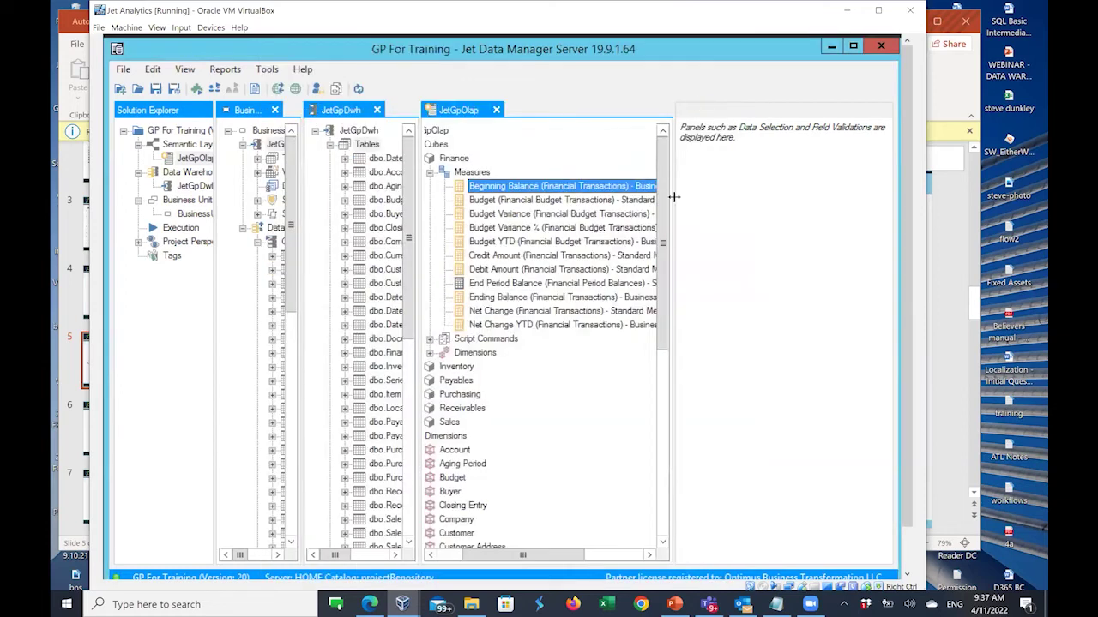
# - Check the Beginning Balance and Measures folder menus, then collapse and re-expand Finance measures
pyautogui.rightClick(490, 187)
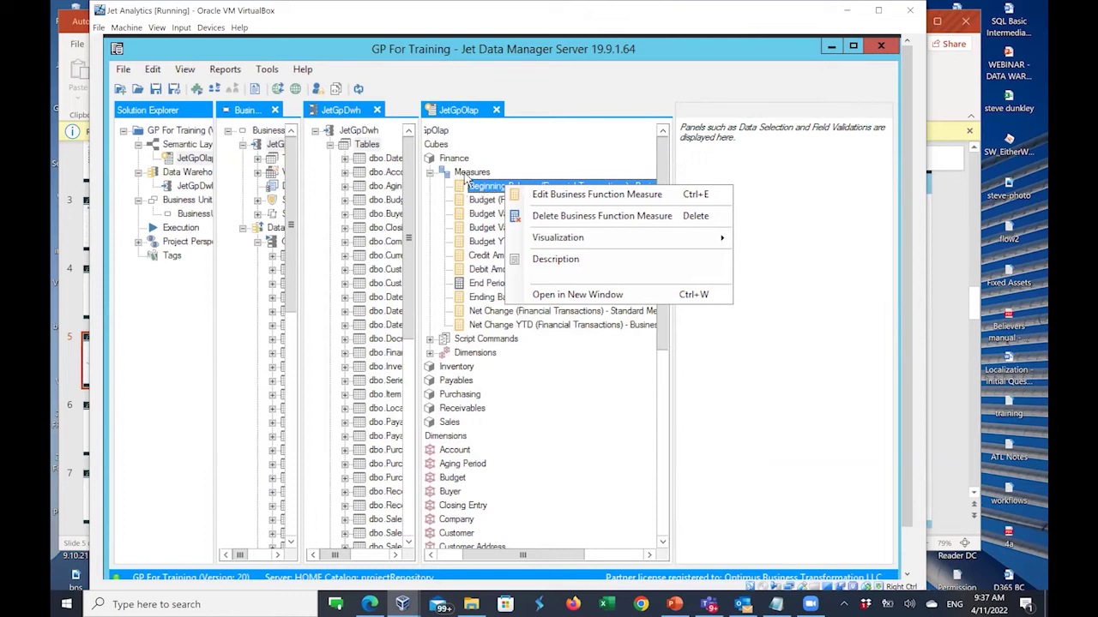
pyautogui.rightClick(468, 174)
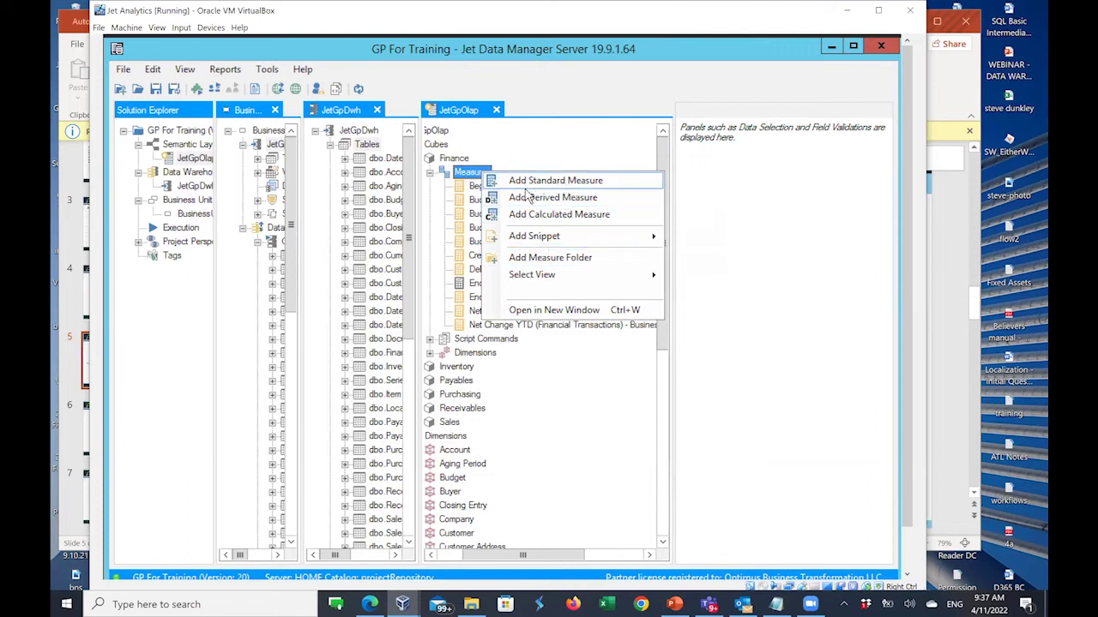
pyautogui.click(432, 175)
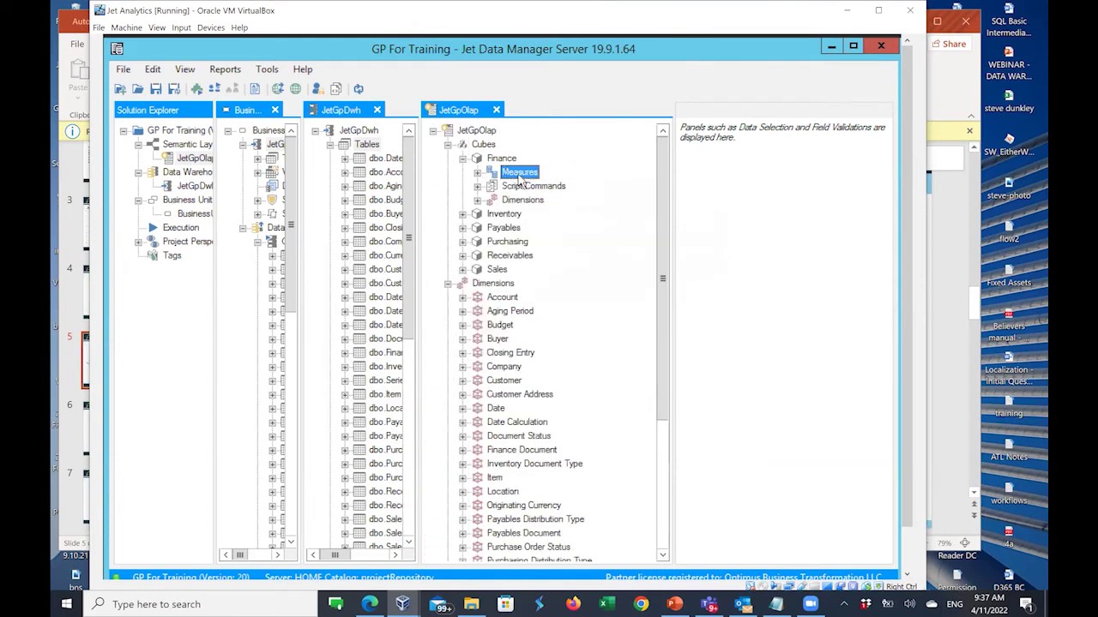
pyautogui.click(478, 173)
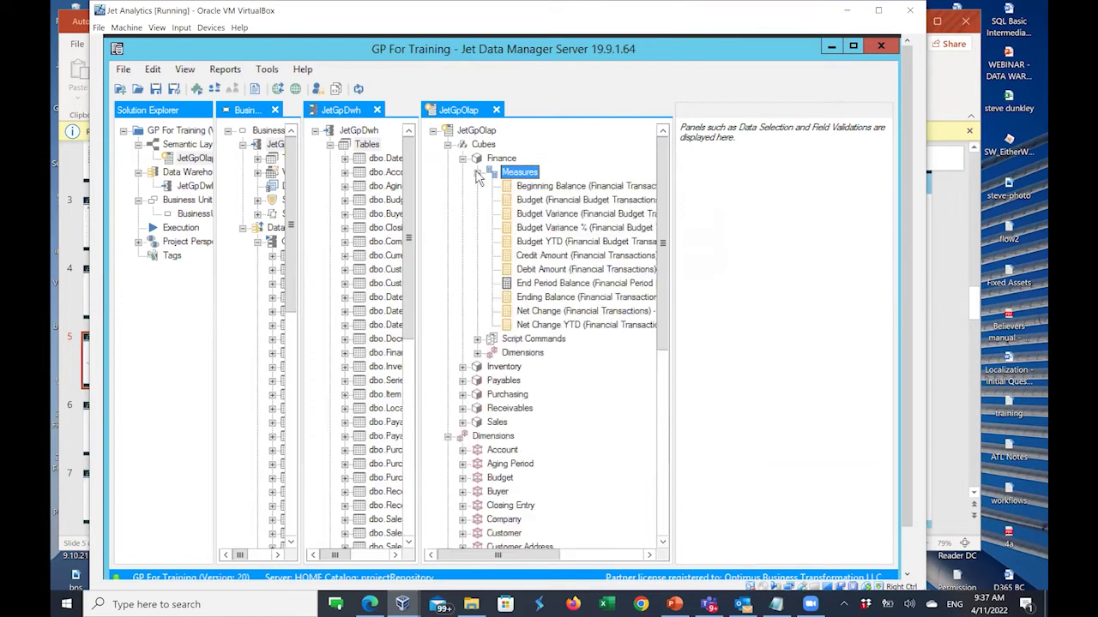
# - Select the Credit Amount measure and show its available actions
pyautogui.moveTo(533, 230)
pyautogui.moveTo(528, 263)
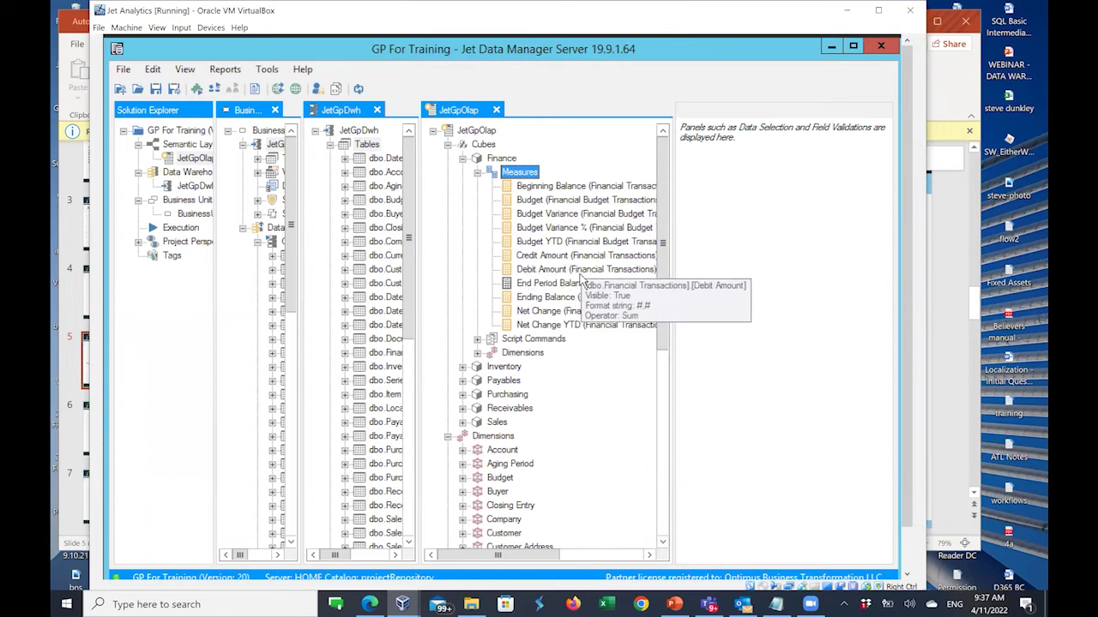
pyautogui.moveTo(612, 291)
pyautogui.moveTo(598, 334)
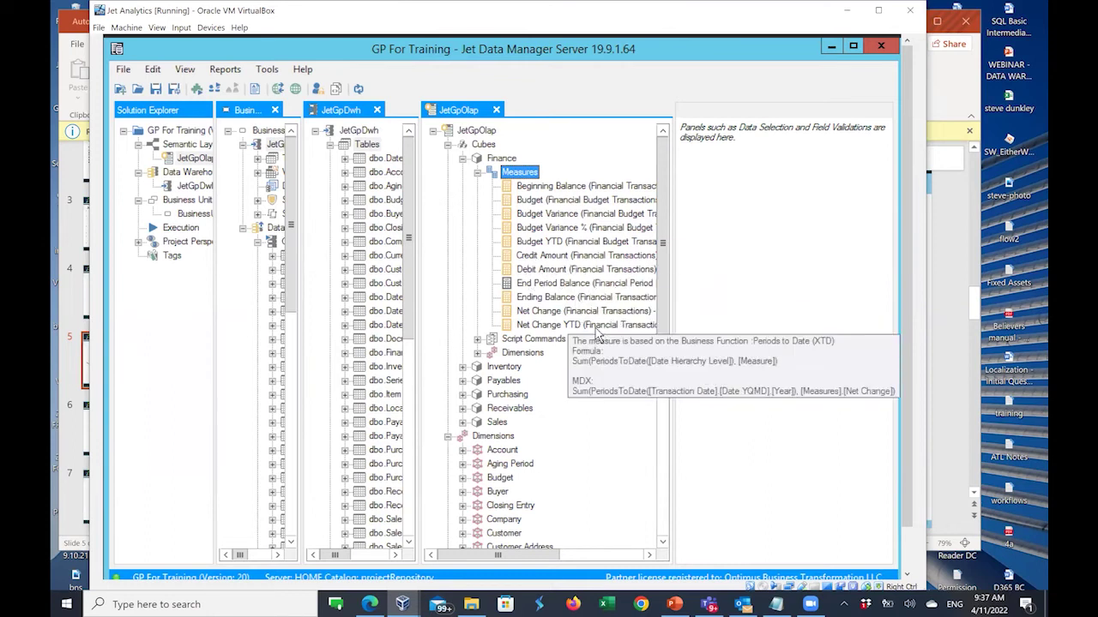
pyautogui.click(532, 260)
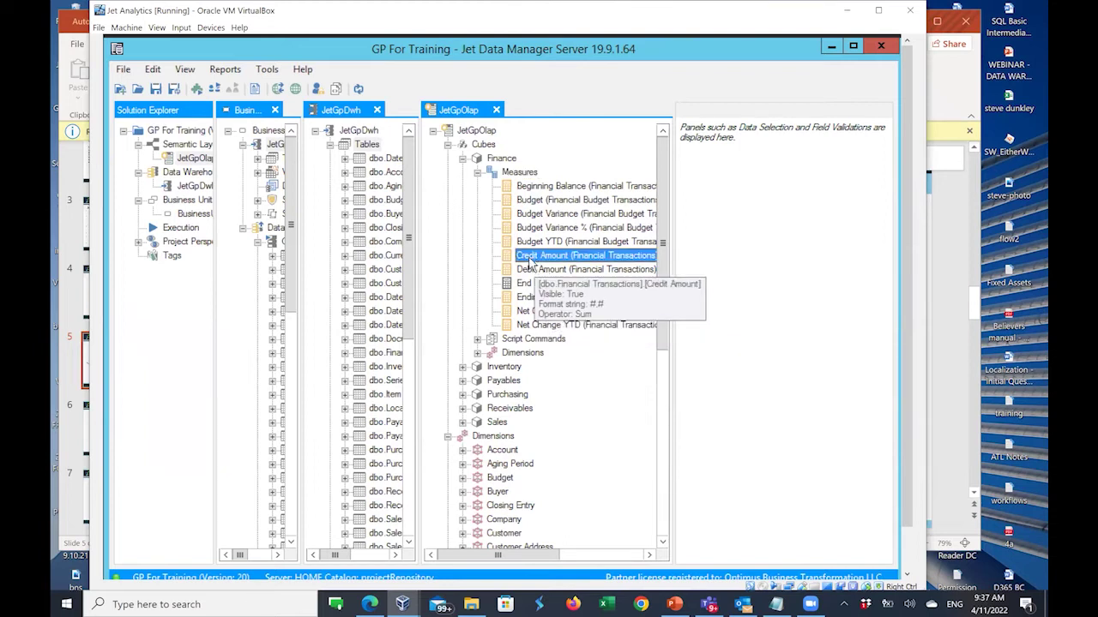
pyautogui.rightClick(529, 262)
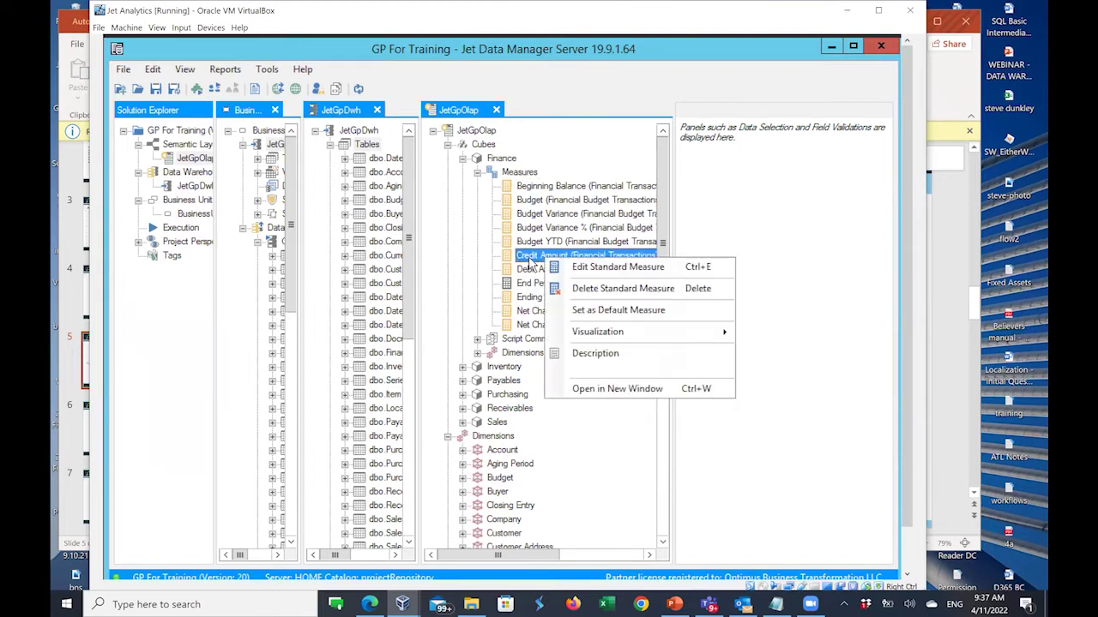
# - Review Credit Amount's Sum aggregation, cancel without changes, and expand the Finance cube's Dimensions
pyautogui.click(613, 267)
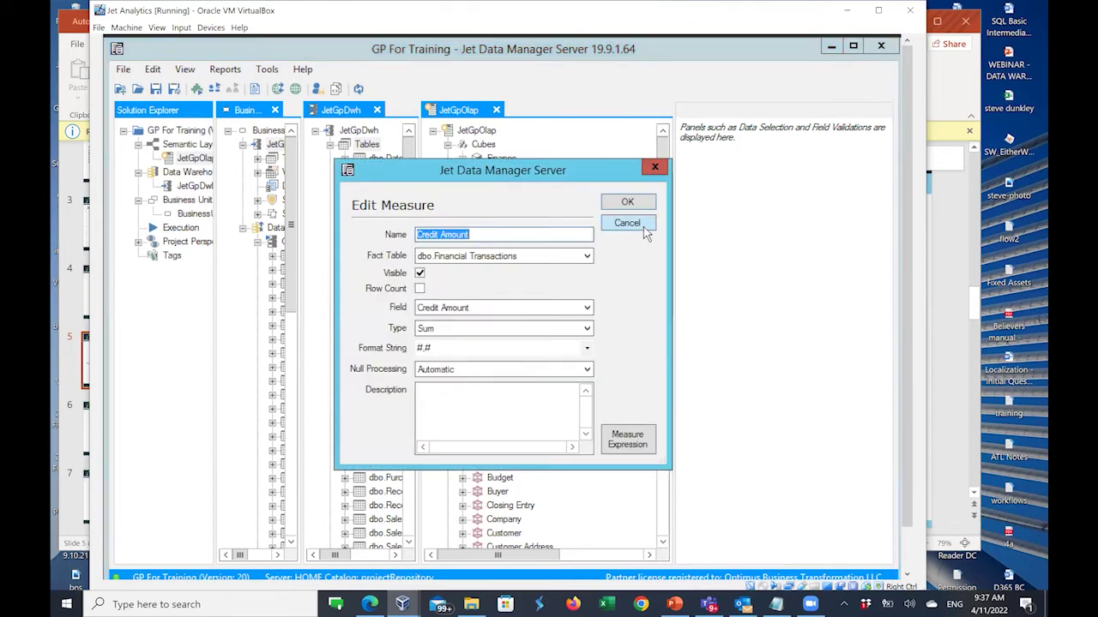
pyautogui.click(527, 234)
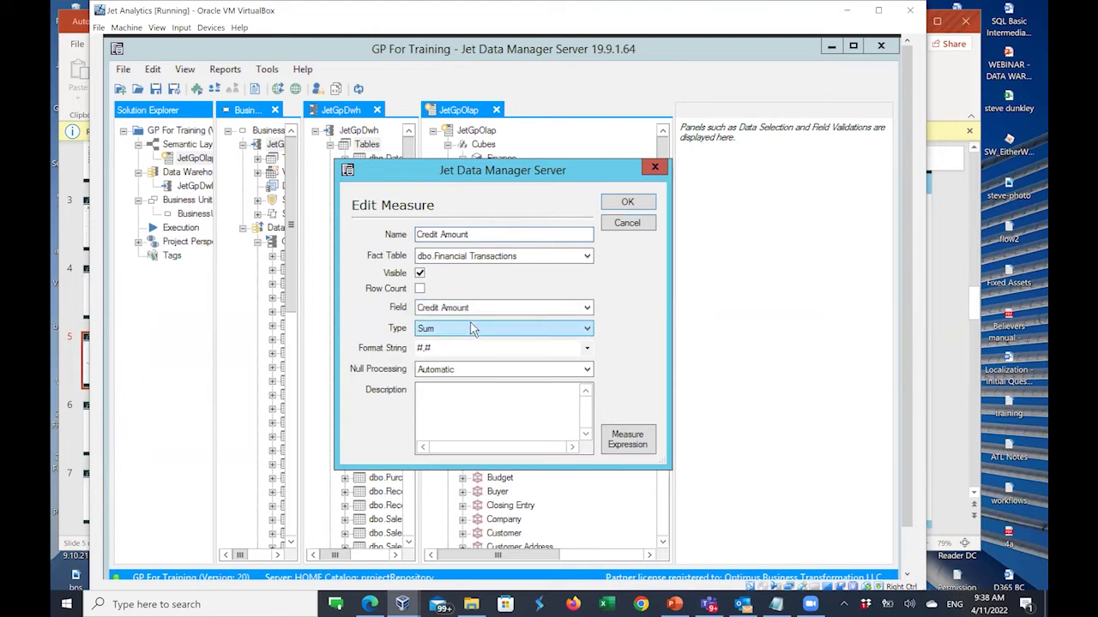
pyautogui.click(588, 329)
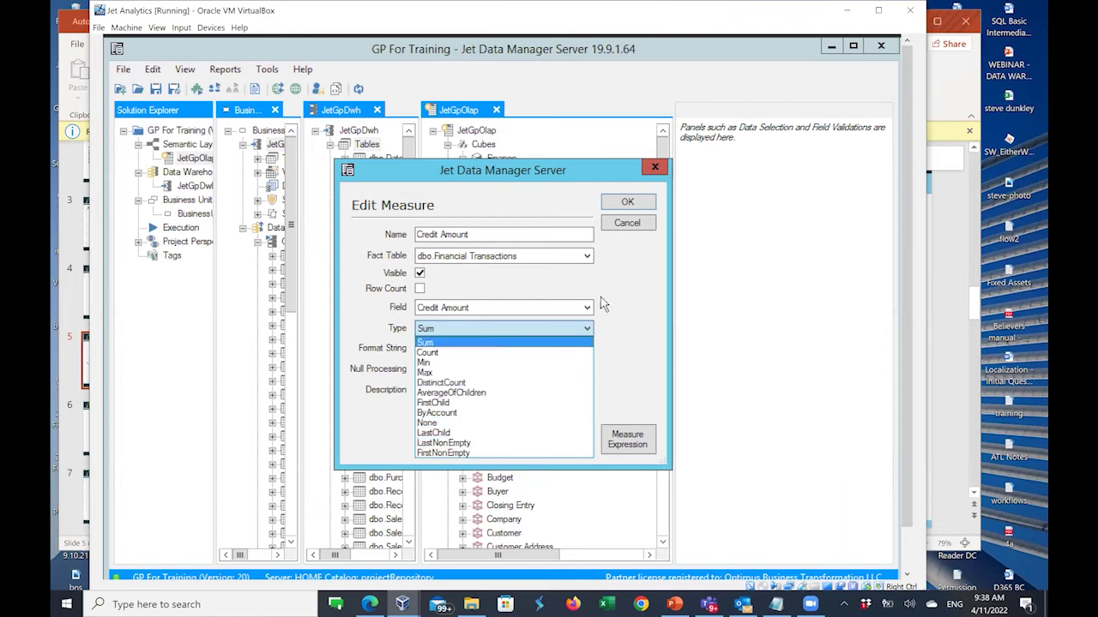
pyautogui.click(643, 300)
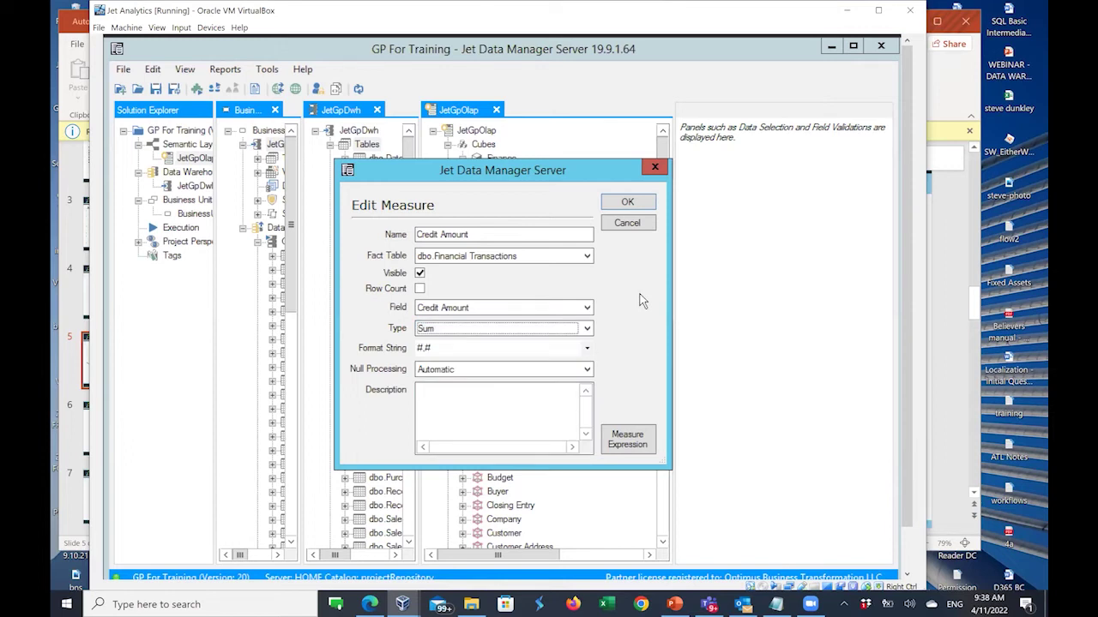
pyautogui.click(628, 223)
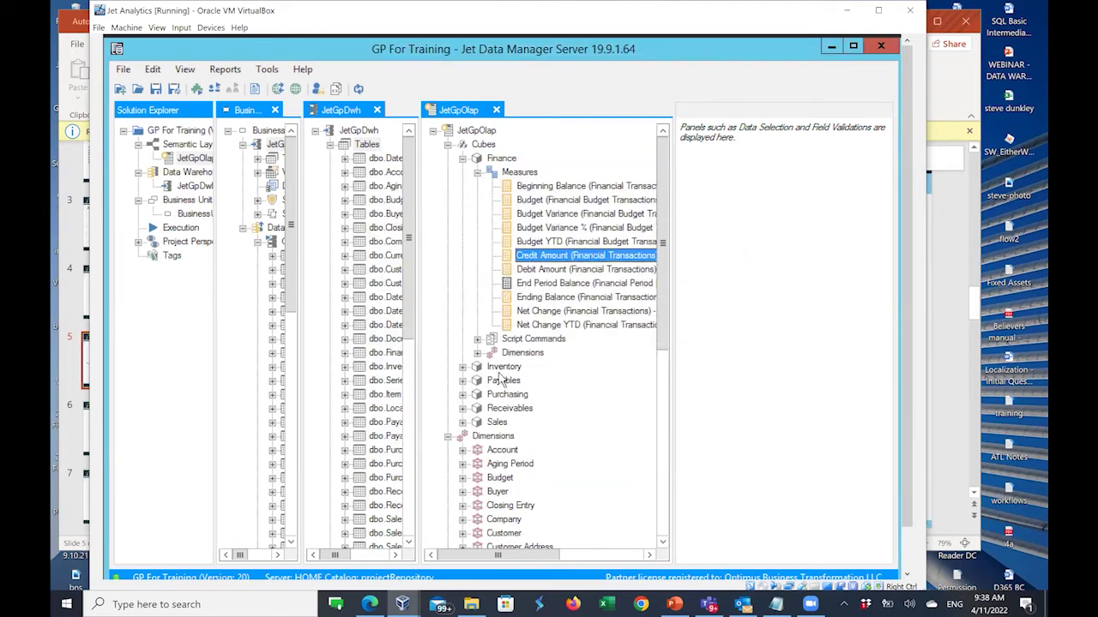
pyautogui.click(478, 353)
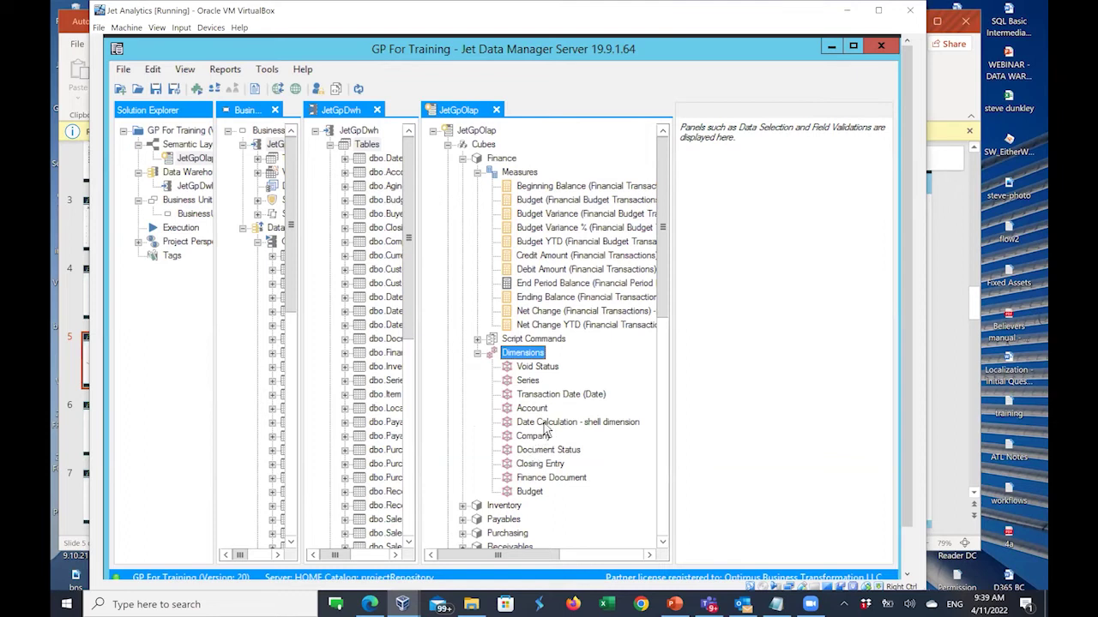
pyautogui.click(534, 367)
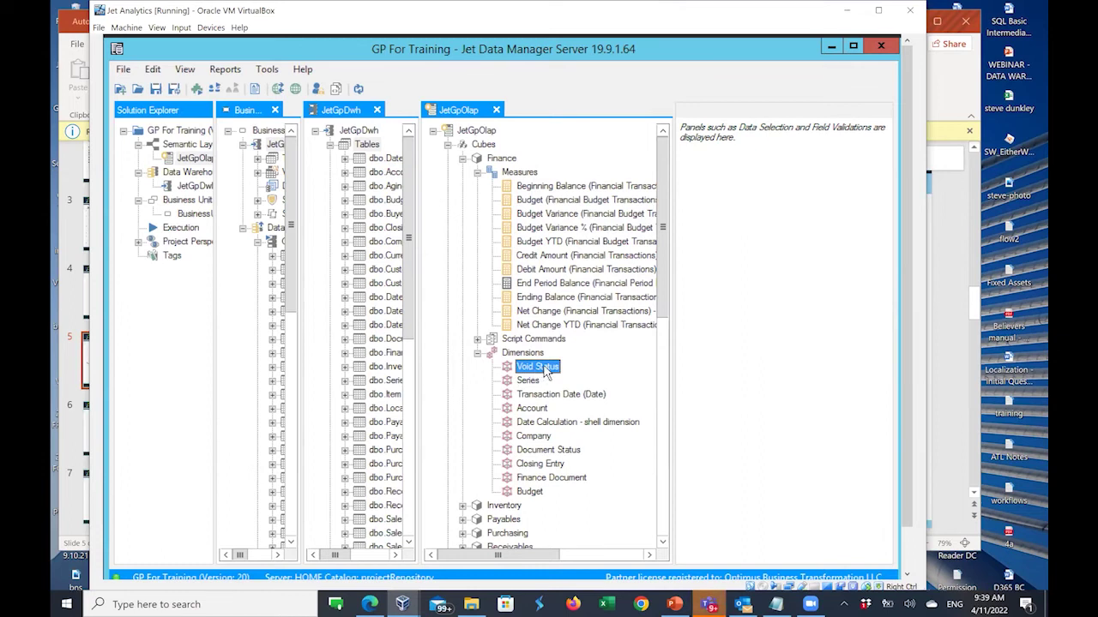
pyautogui.click(526, 396)
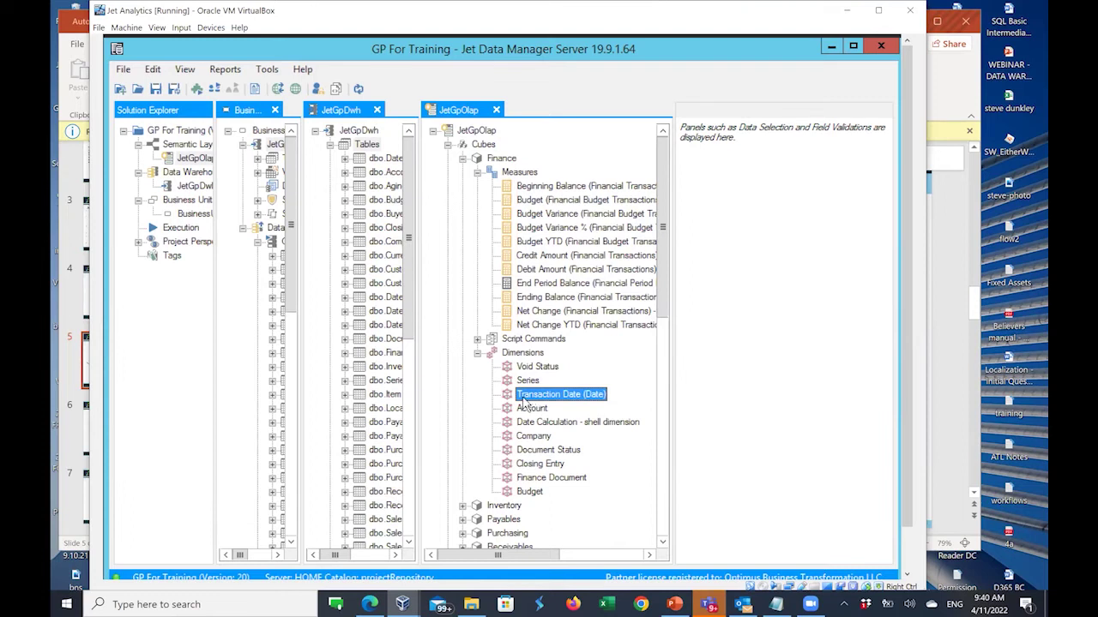
pyautogui.rightClick(525, 403)
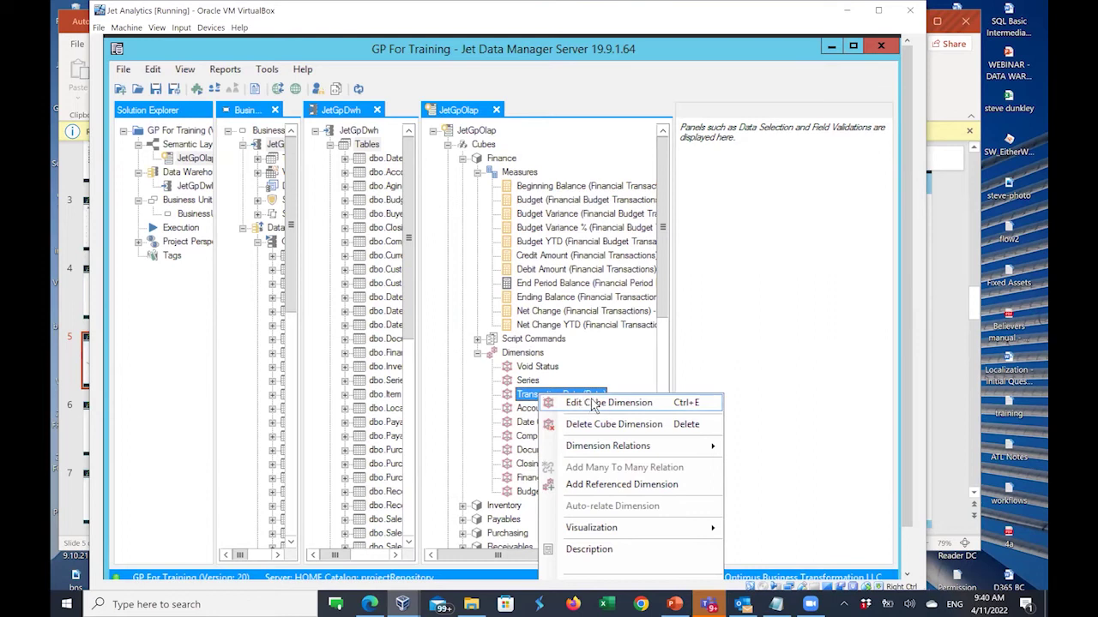
# - Show Transaction Date's Dimension Relations submenu: All Fact tables plus three dbo.Financial fact tables
pyautogui.moveTo(605, 452)
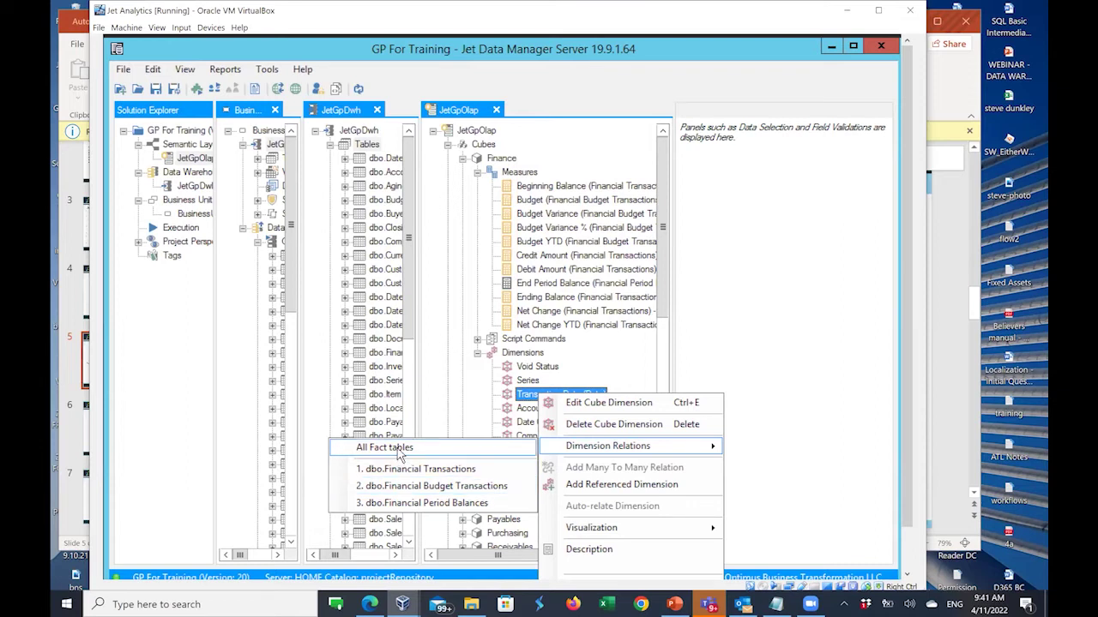
# - Open Transaction Date's relations for all fact tables, widened to show all three columns
pyautogui.click(400, 450)
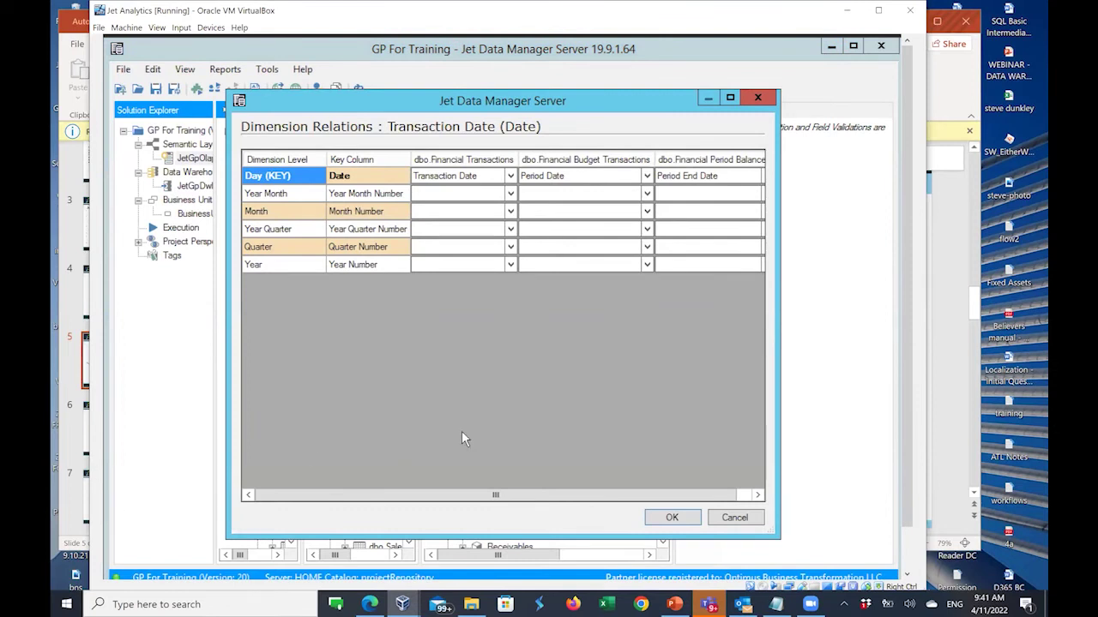
pyautogui.moveTo(774, 397); pyautogui.dragTo(831, 391)
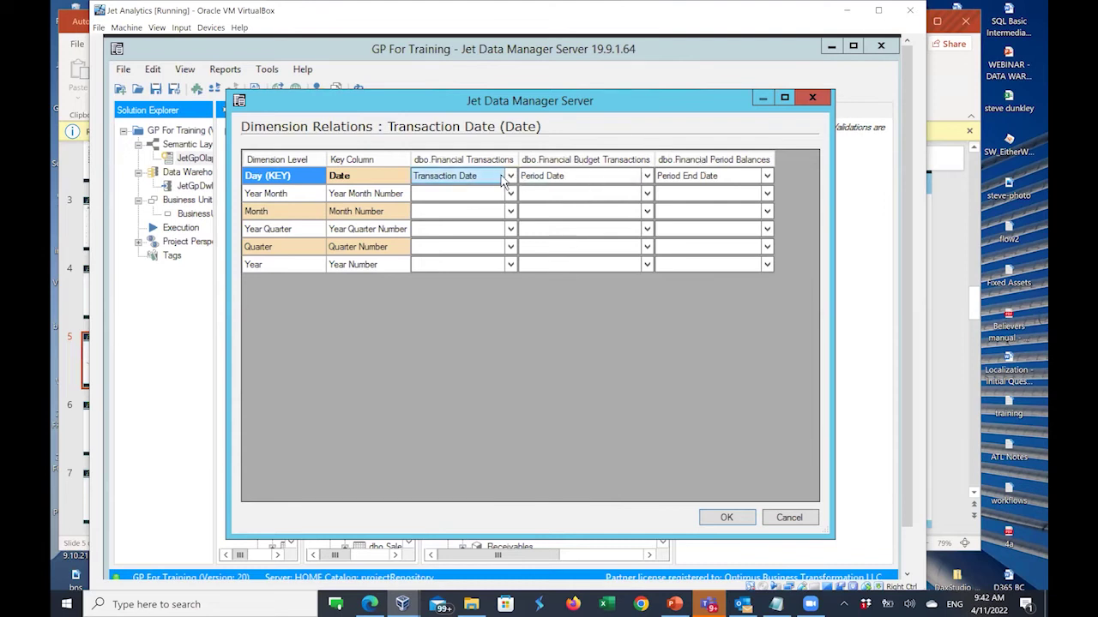
pyautogui.click(371, 178)
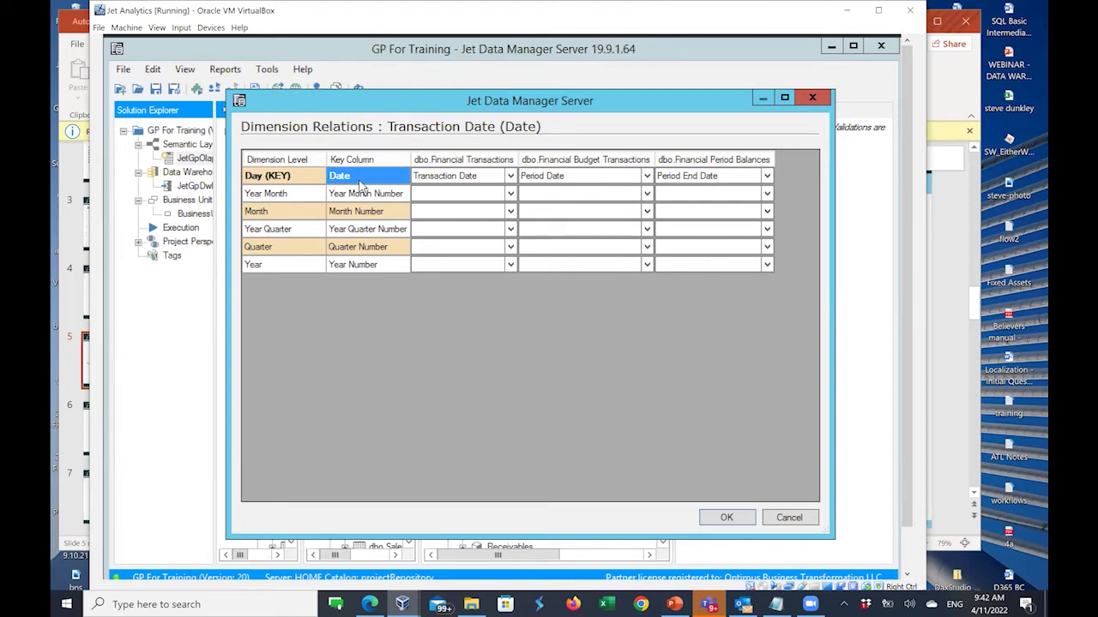
# - List dbo.Financial Transactions columns for the Day key, with Transaction Date selected
pyautogui.click(467, 175)
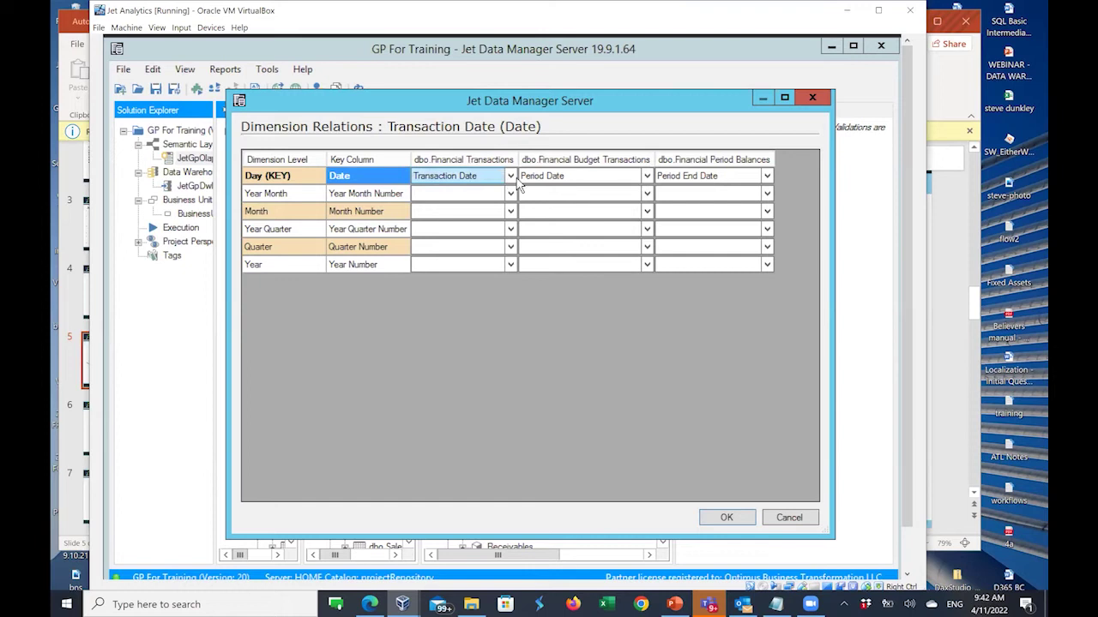
pyautogui.click(468, 176)
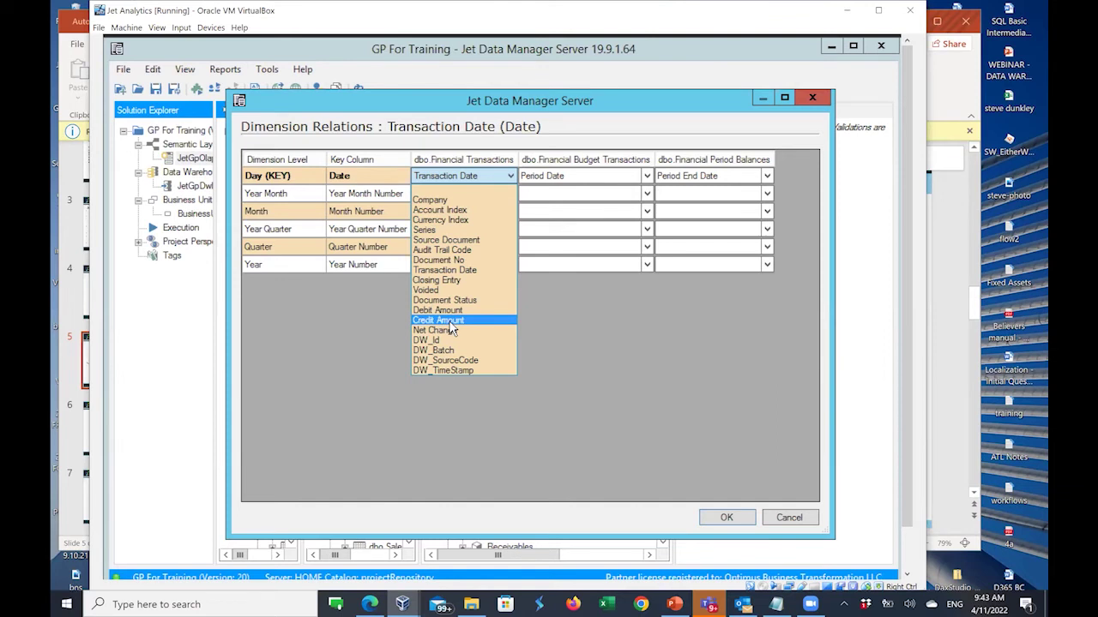
# - Confirm Transaction Date as the Financial Transactions column for the Day key, then view the Budget Transactions column choices
pyautogui.click(453, 270)
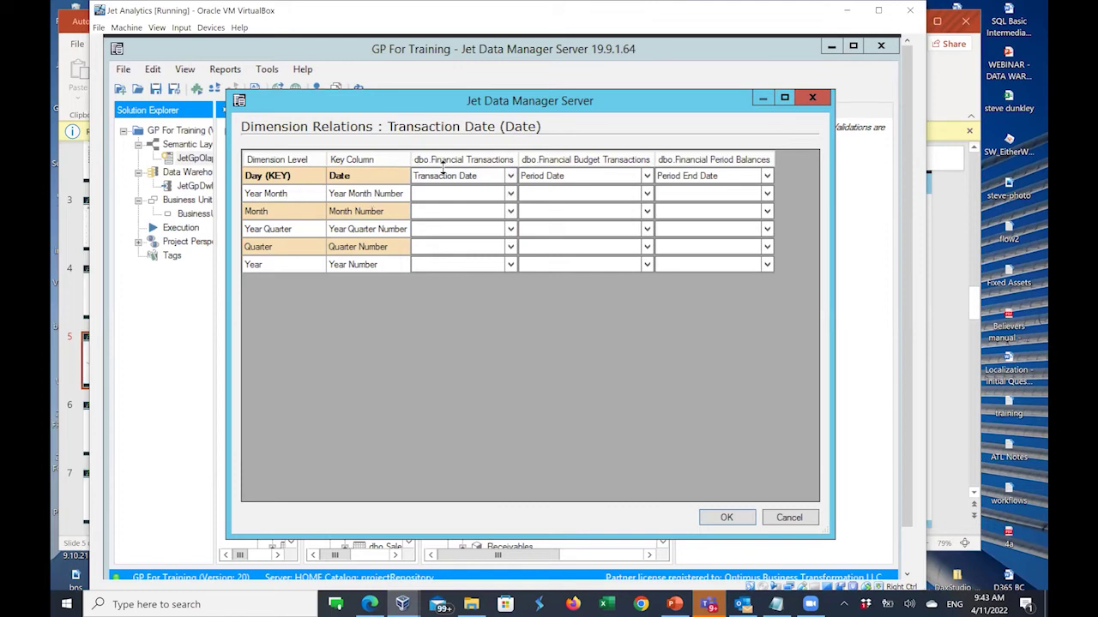
pyautogui.click(508, 180)
pyautogui.click(510, 176)
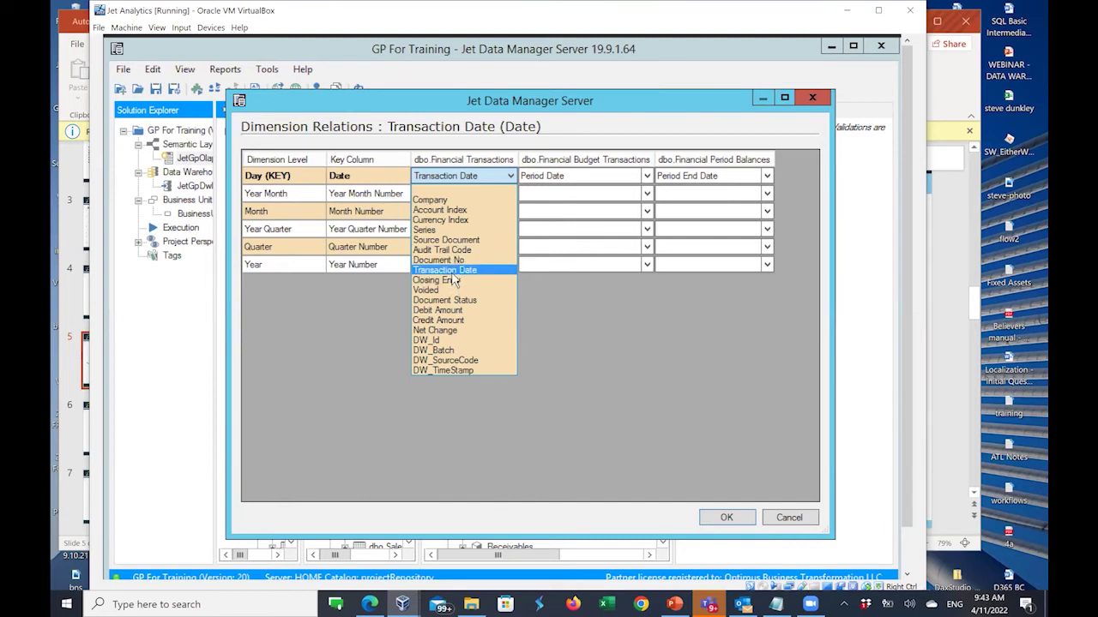
pyautogui.click(569, 297)
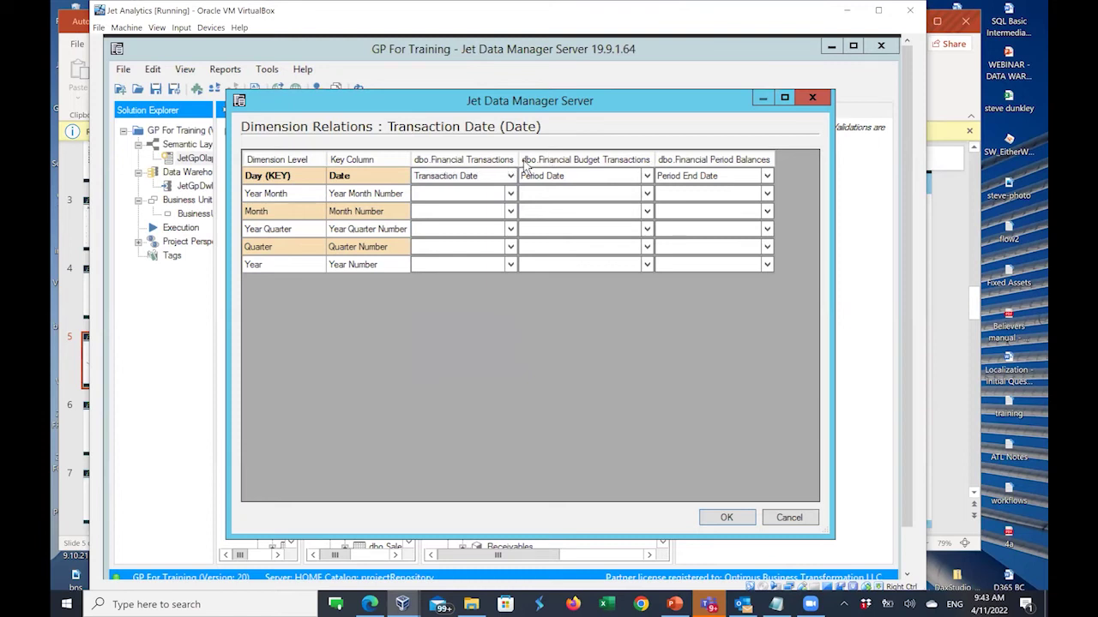
pyautogui.click(648, 178)
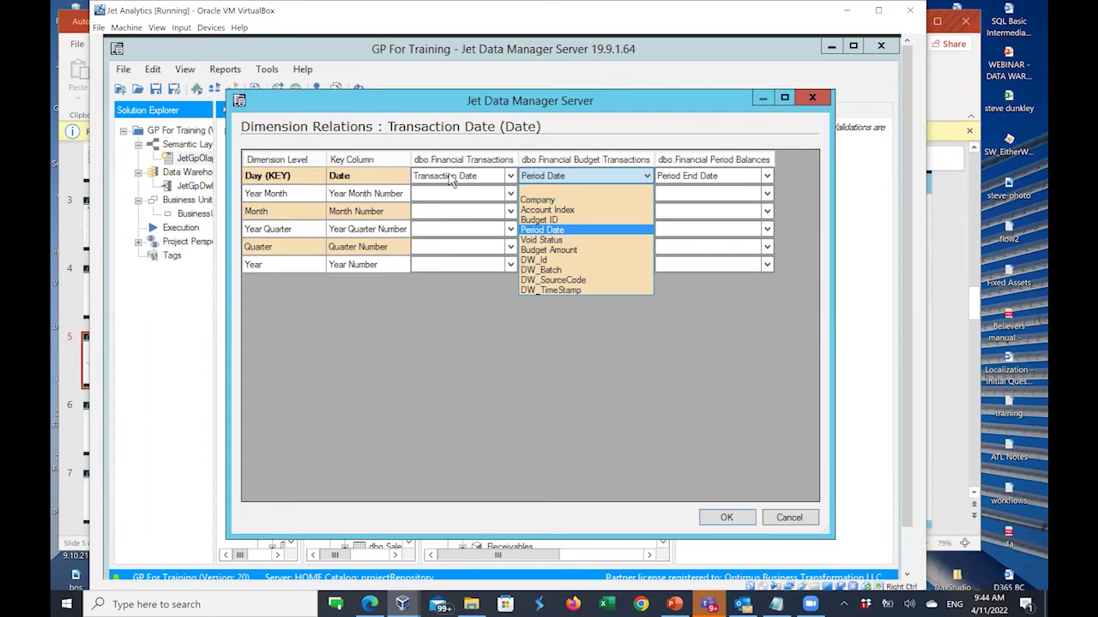
# - Keep Period Date as the Budget Transactions Day column and view the Period Balances choices, where Period End Date is selected
pyautogui.click(537, 231)
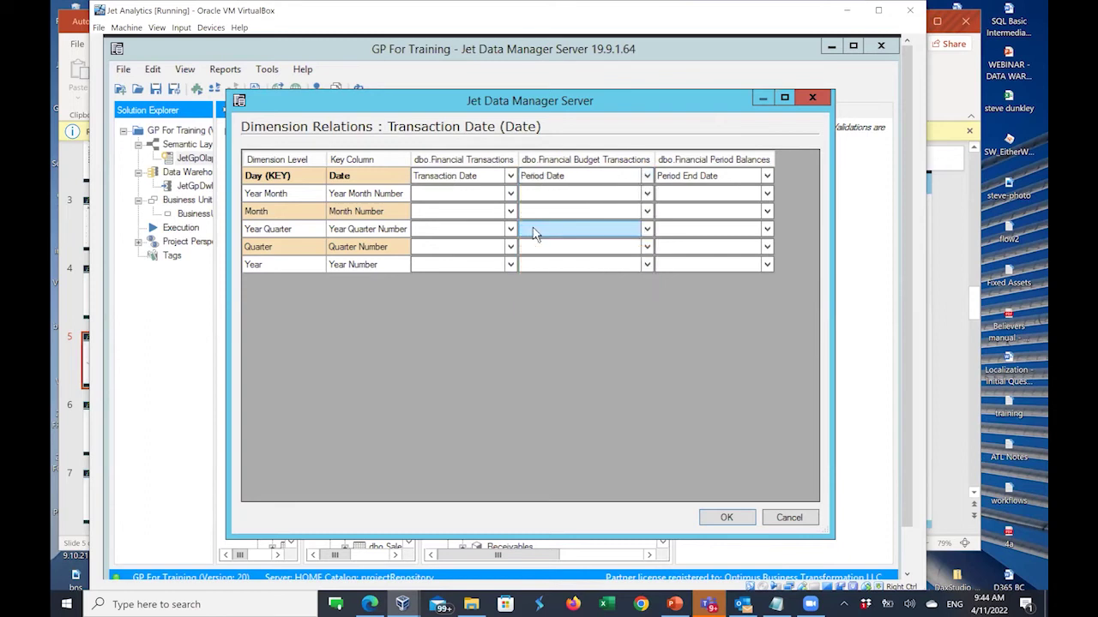
pyautogui.click(348, 178)
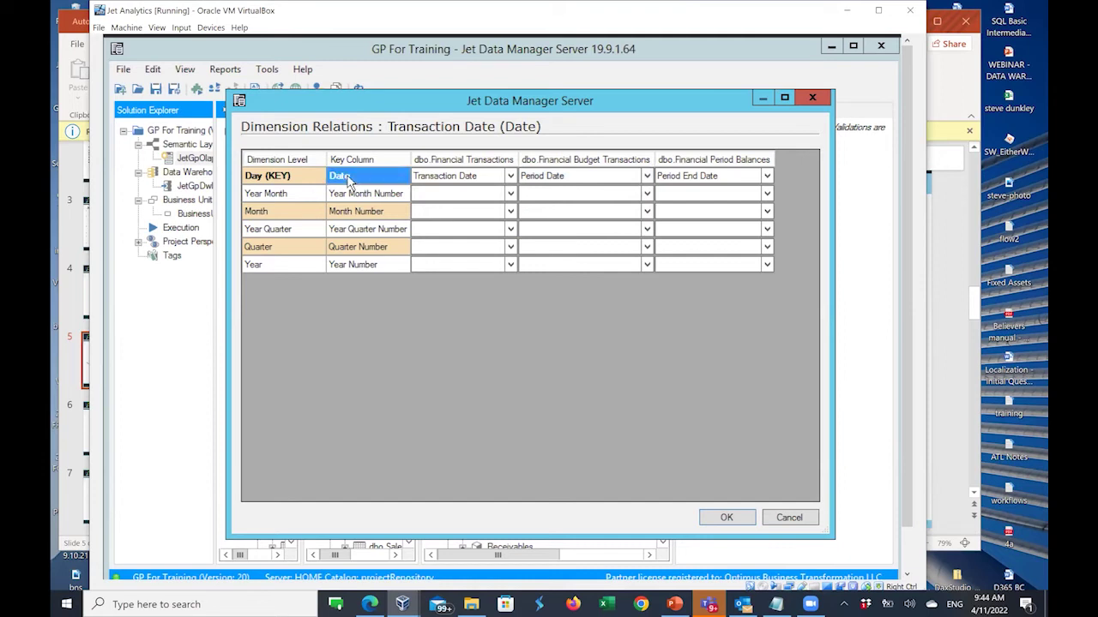
pyautogui.click(602, 179)
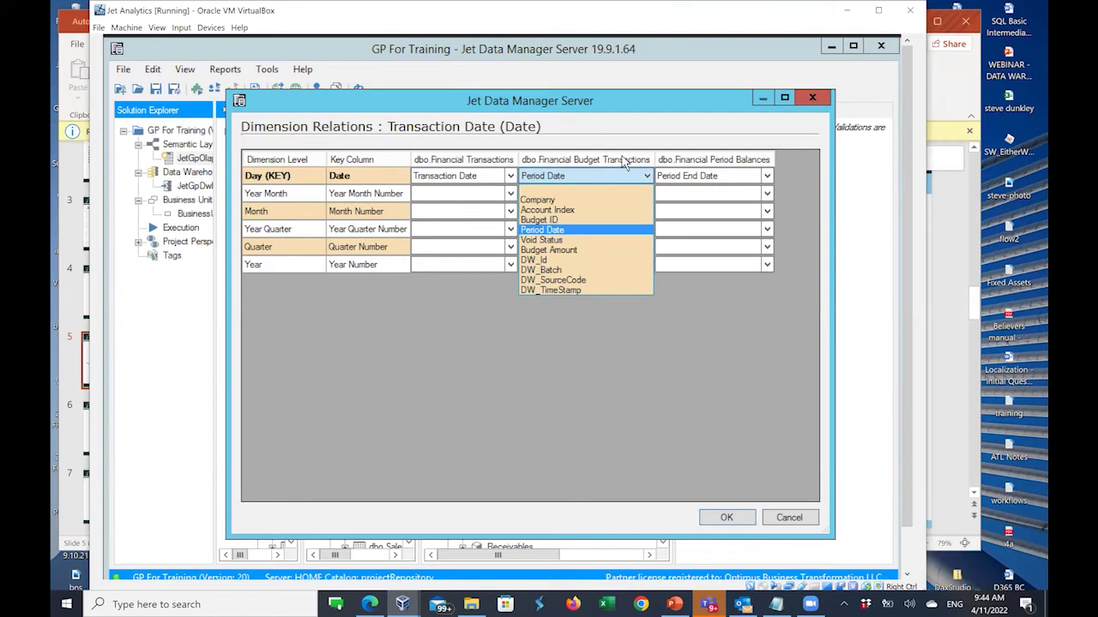
pyautogui.click(734, 305)
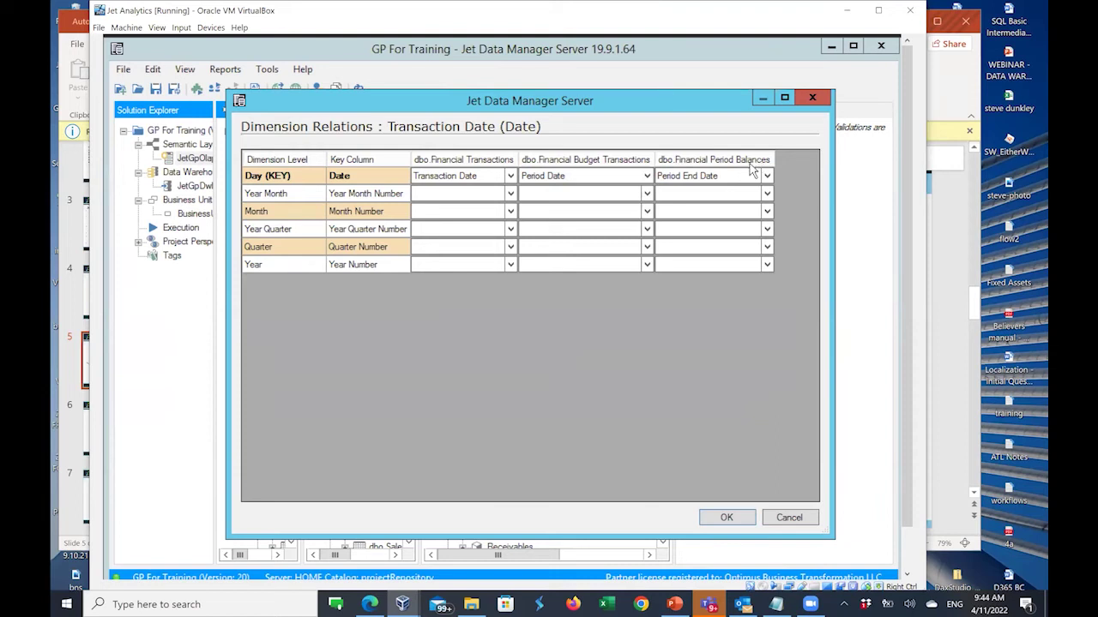
pyautogui.click(769, 177)
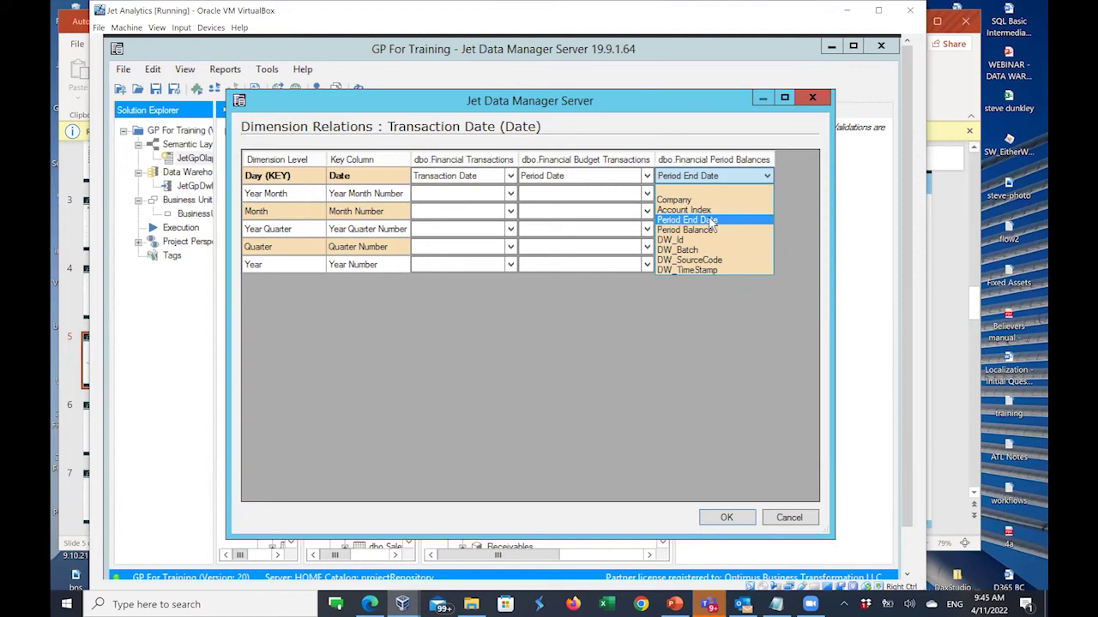
# - Cancel the Transaction Date dimension relations and confirm discarding the edits
pyautogui.click(346, 174)
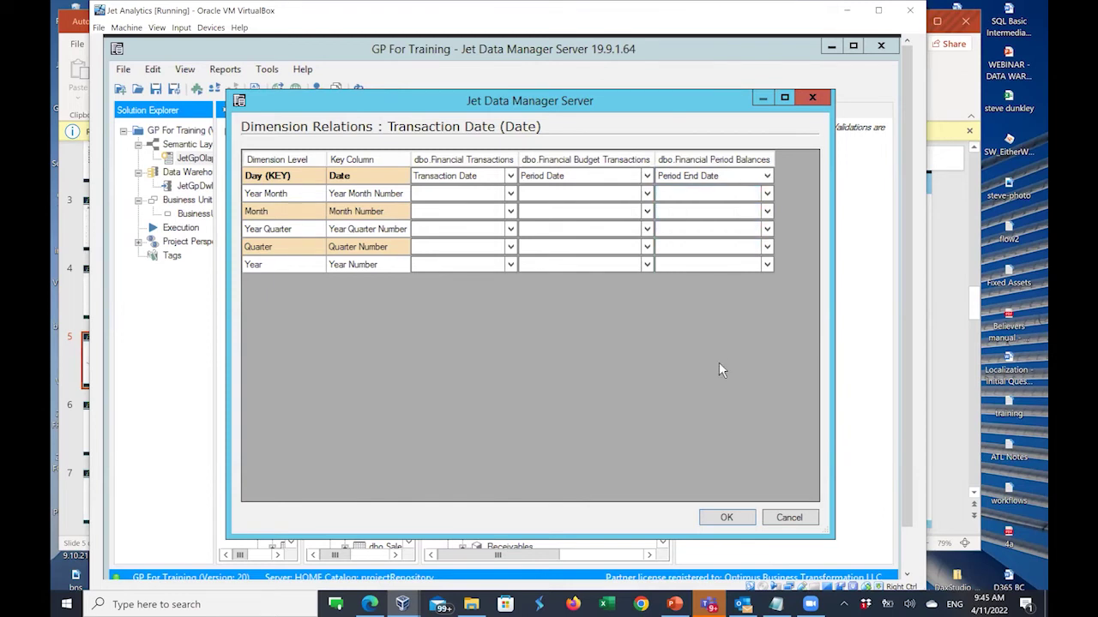
pyautogui.click(787, 518)
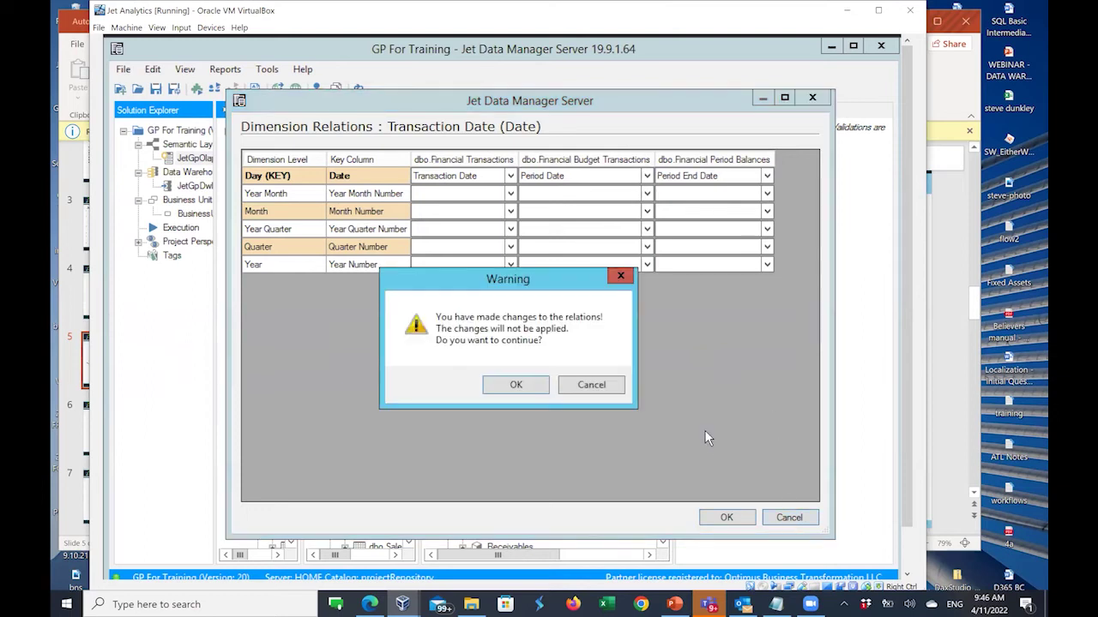
pyautogui.click(516, 386)
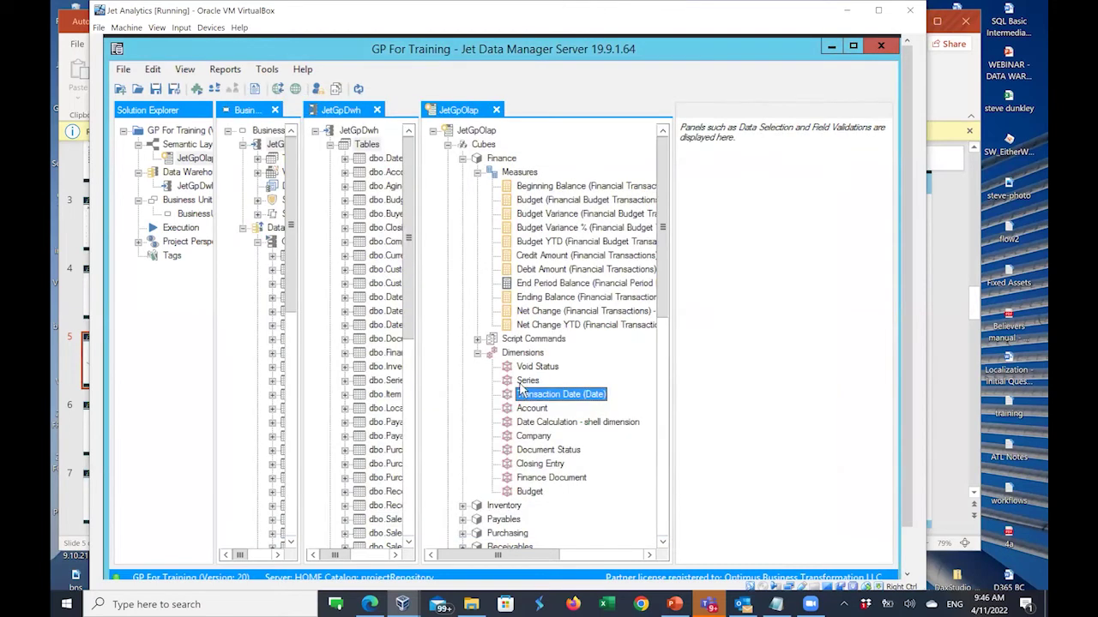
# - Fold up the Finance cube's measures, dimensions and node, then expand the Sales cube
pyautogui.click(478, 172)
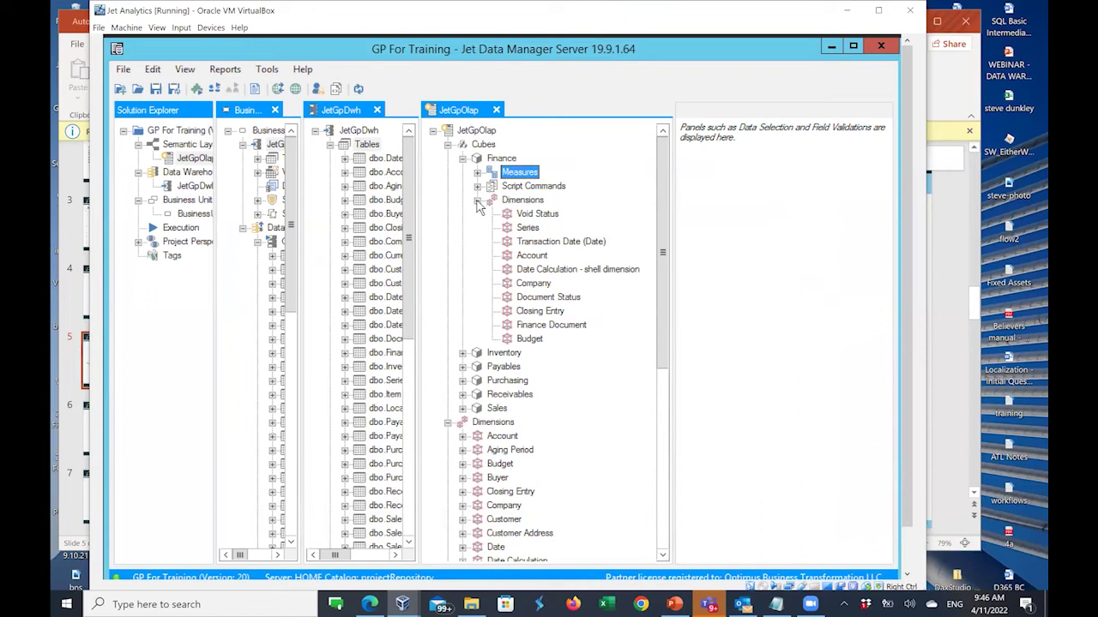
pyautogui.click(478, 202)
pyautogui.click(478, 202)
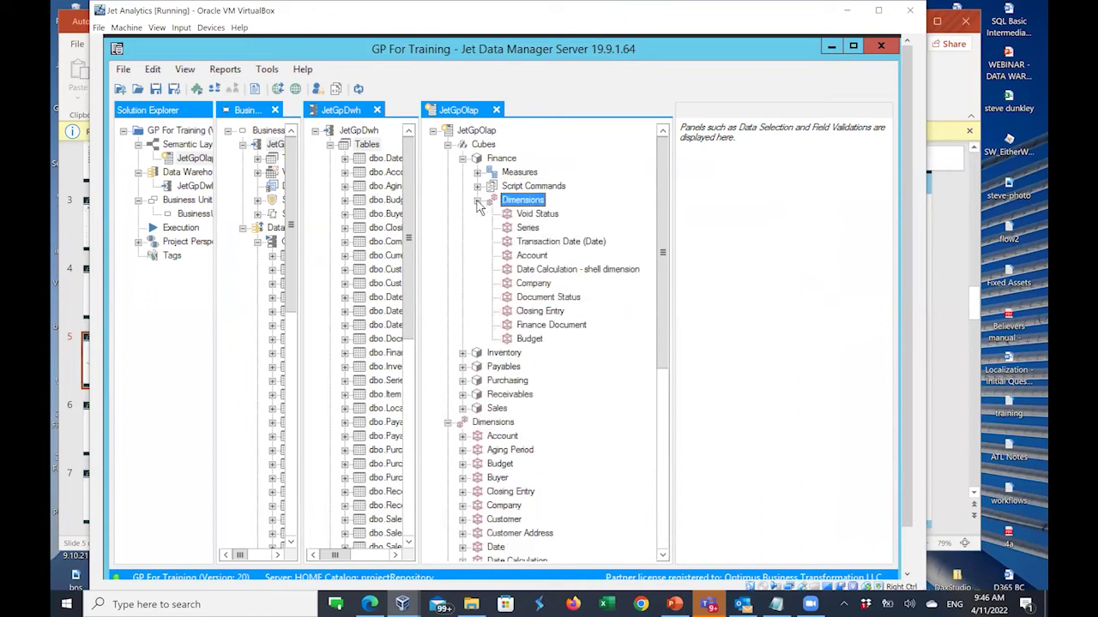
pyautogui.click(463, 158)
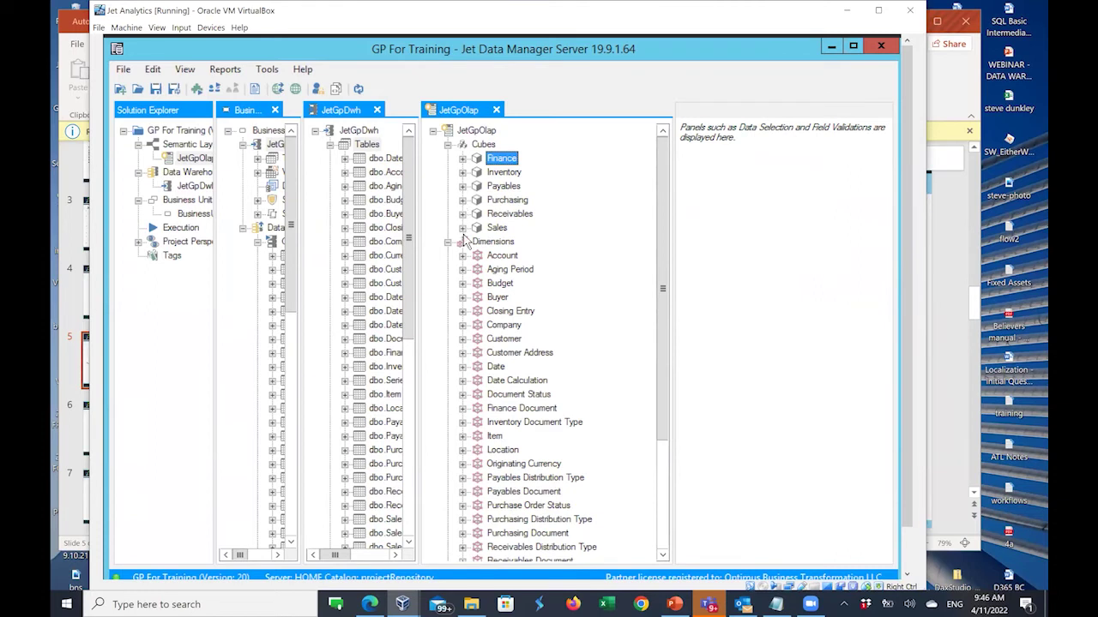
pyautogui.click(463, 228)
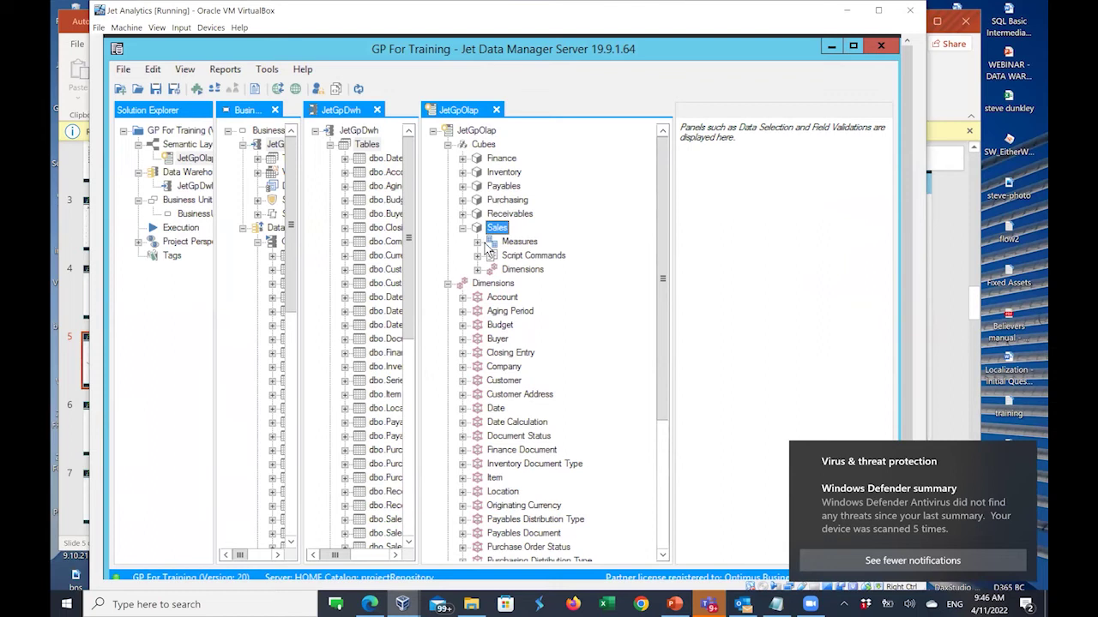
pyautogui.rightClick(493, 230)
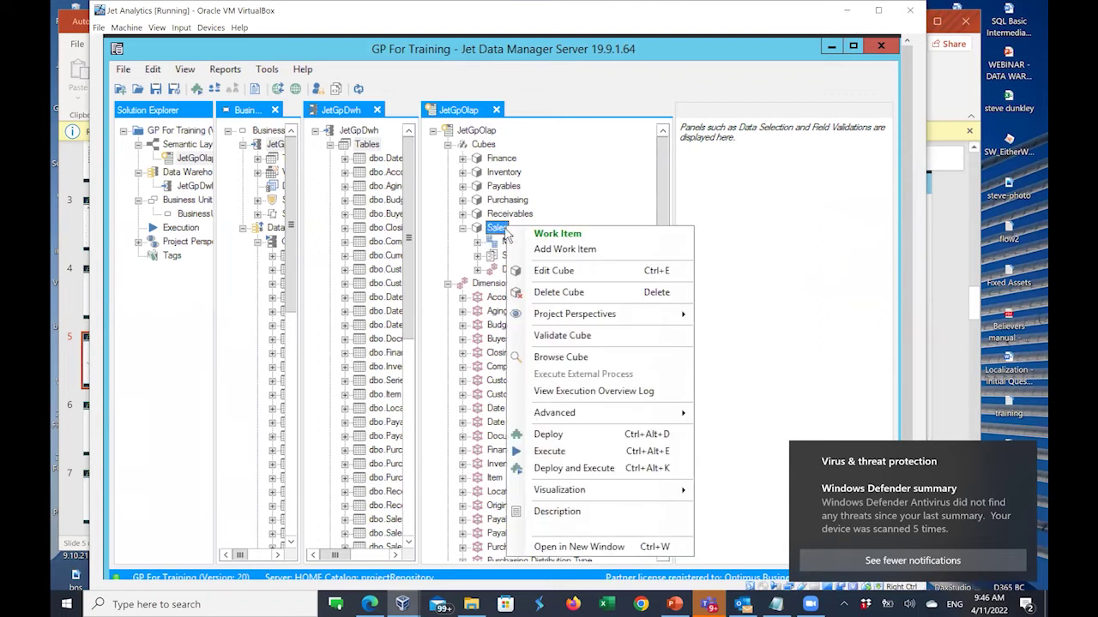
# - Open Edit Cube for Sales and scroll through its Fact Tables list
pyautogui.click(576, 271)
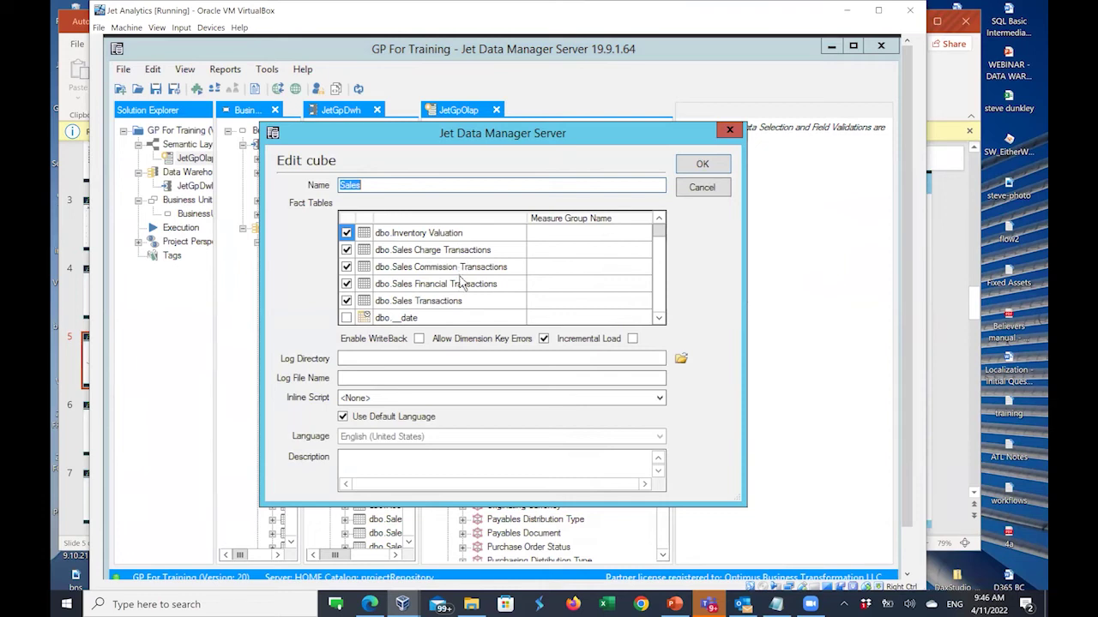
pyautogui.moveTo(658, 229)
pyautogui.mouseDown()
pyautogui.moveTo(665, 296)
pyautogui.moveTo(661, 218)
pyautogui.mouseUp()
# - Cancel Edit Cube, browse Sales measures and dimensions, then collapse the Sales cube
pyautogui.click(692, 197)
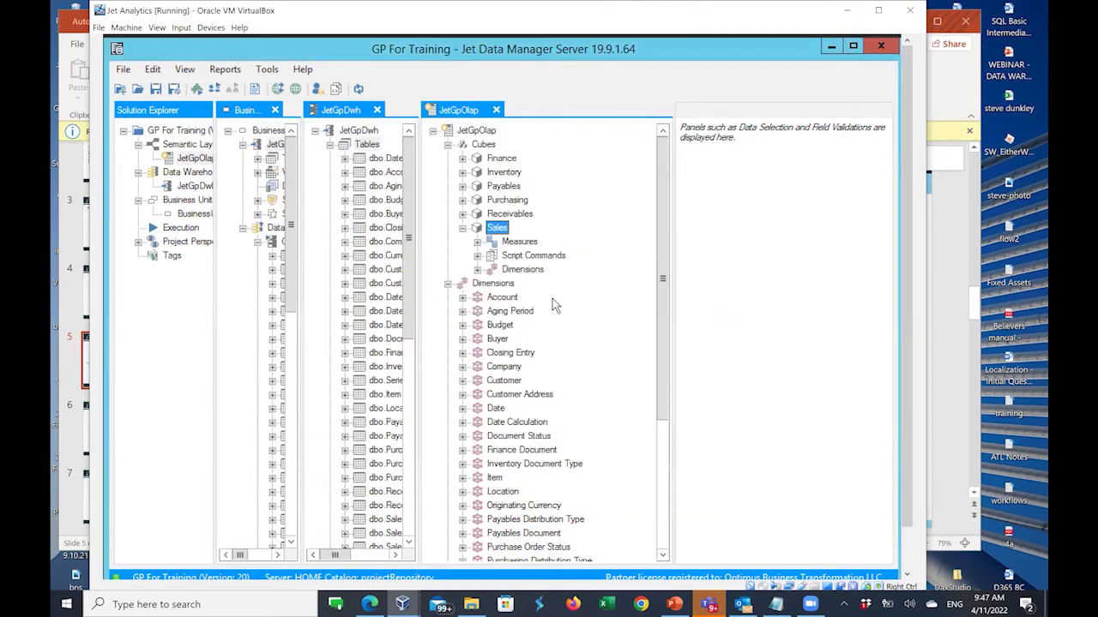
pyautogui.click(477, 244)
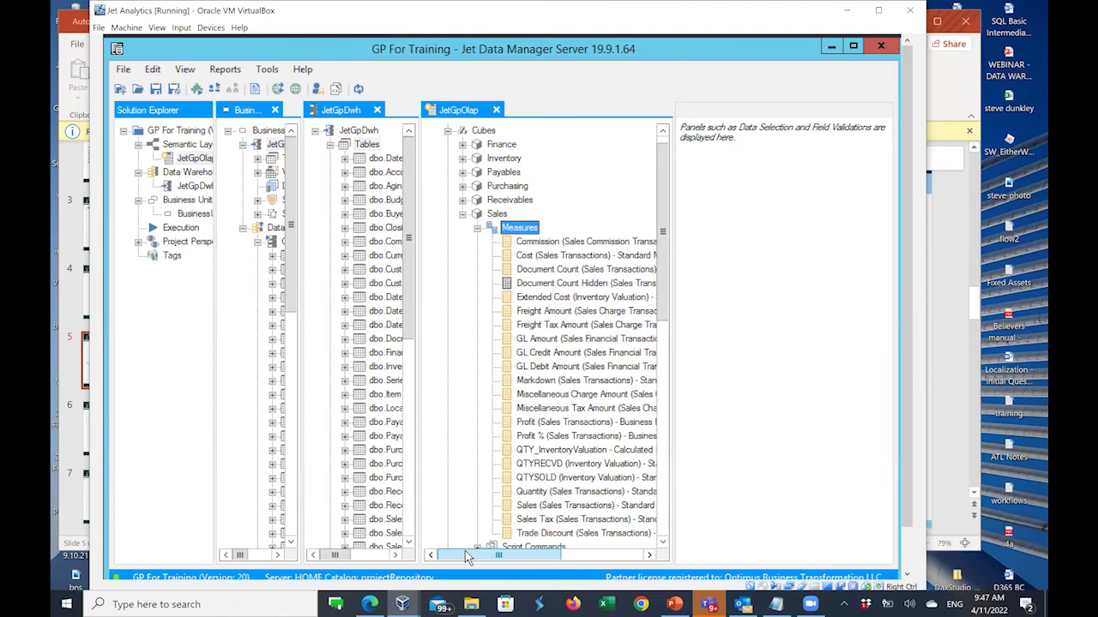
pyautogui.click(478, 228)
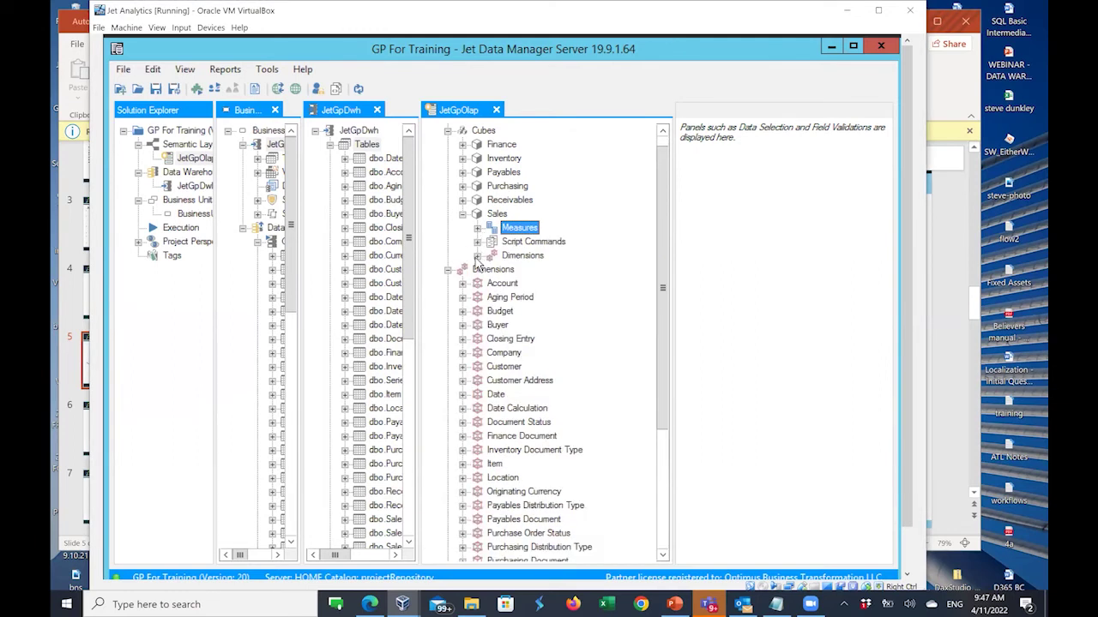
pyautogui.click(477, 255)
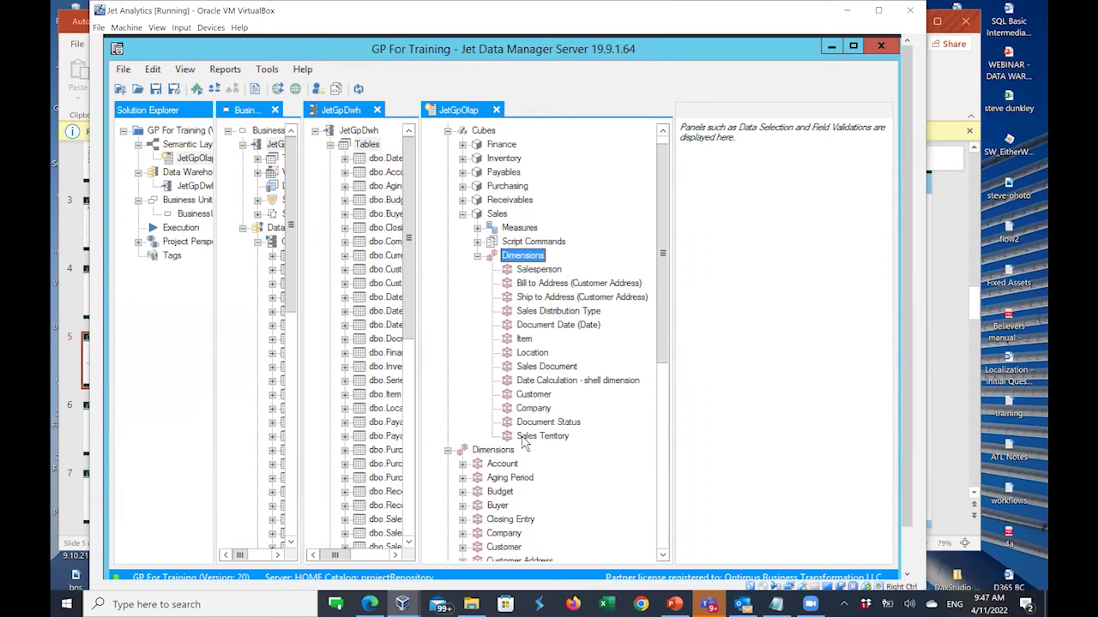
pyautogui.click(477, 256)
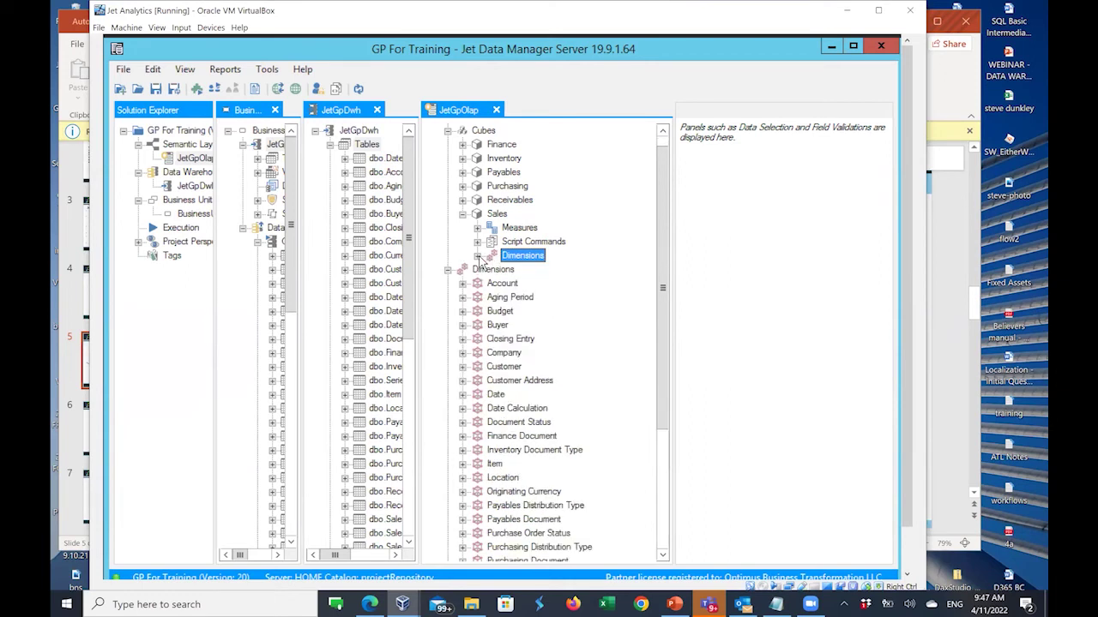
pyautogui.click(463, 215)
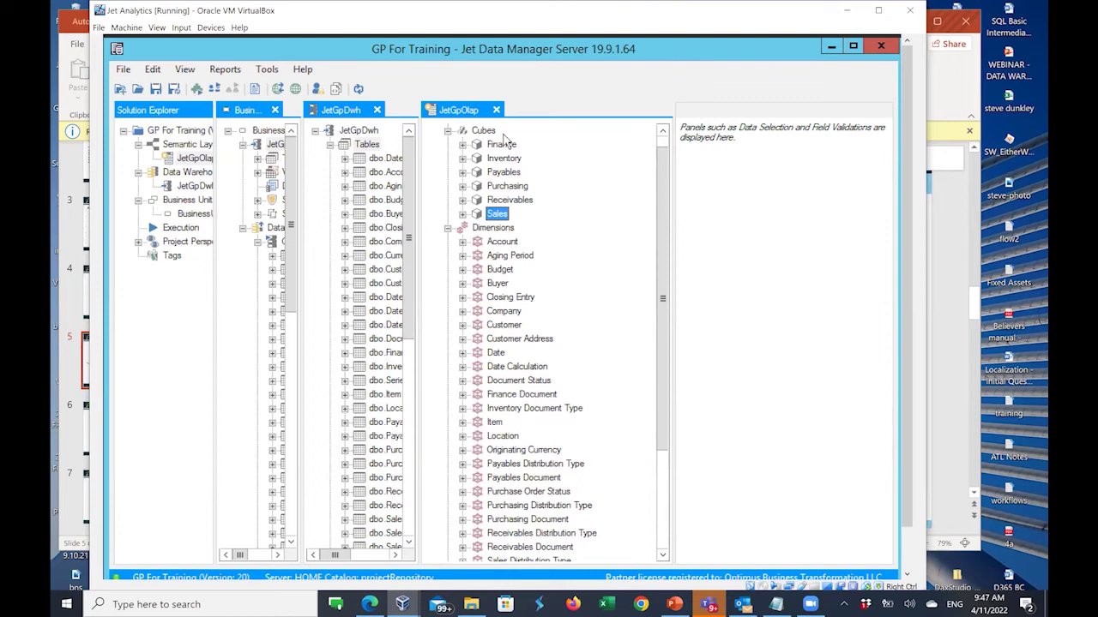
# - Select the shared Dimensions folder and scroll through Account, Aging Period, Budget, Date and more
pyautogui.click(496, 230)
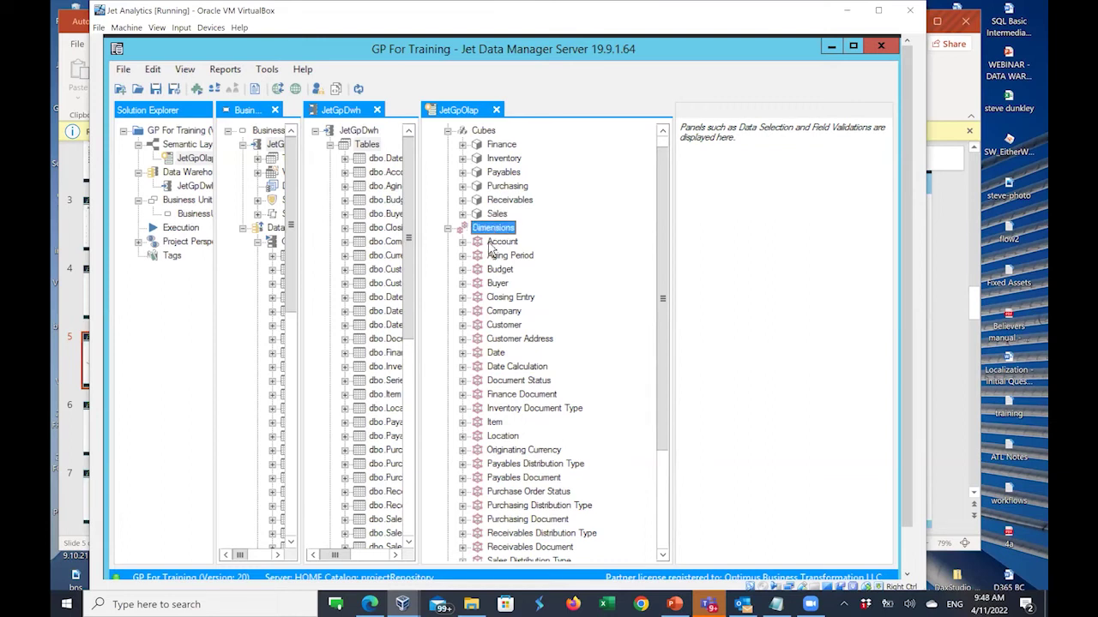
pyautogui.scroll(-2, 491, 249)
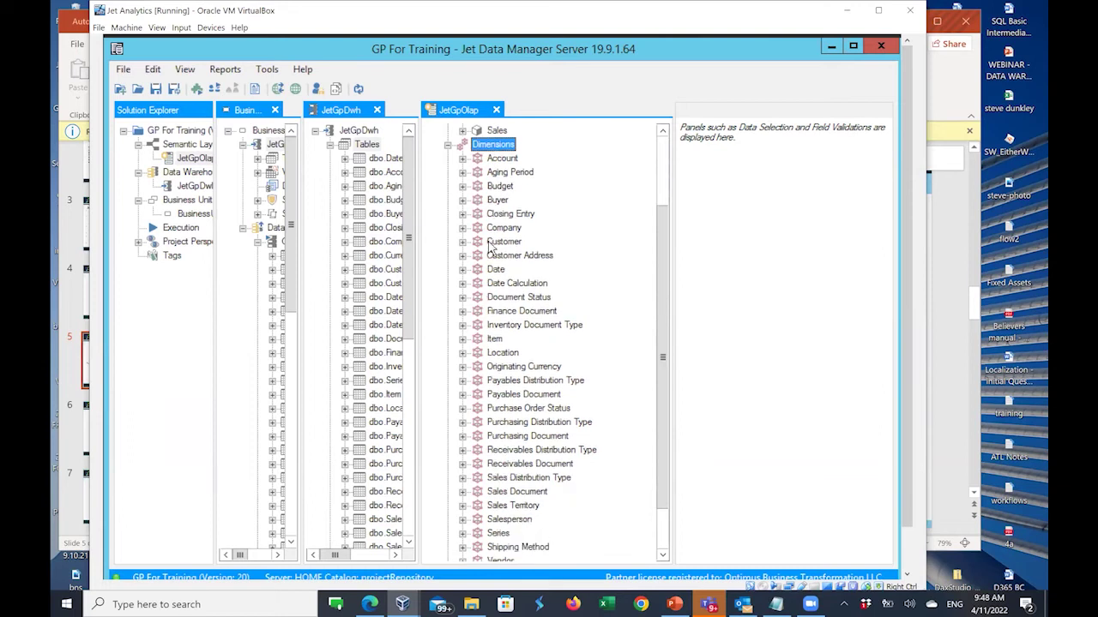
pyautogui.scroll(-1, 490, 249)
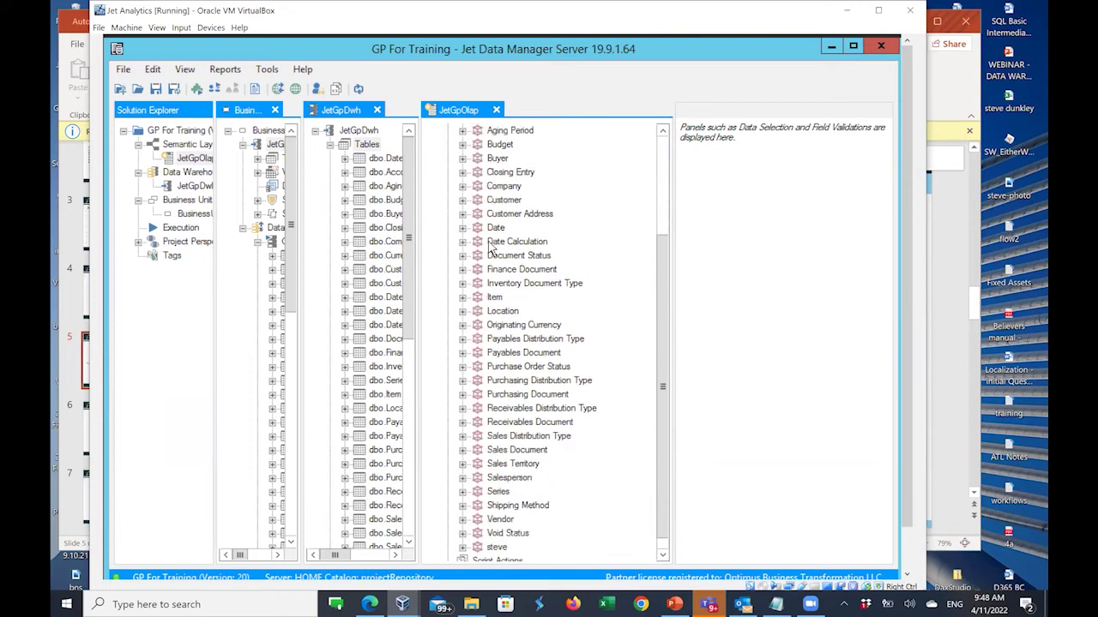
pyautogui.scroll(1, 491, 249)
pyautogui.scroll(2, 490, 247)
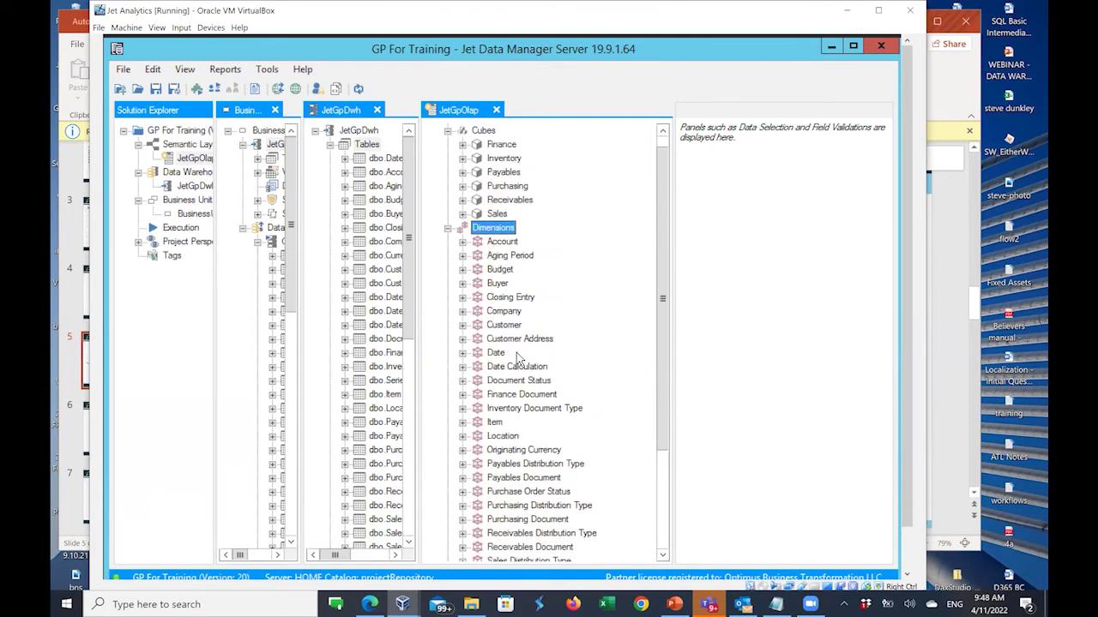
pyautogui.scroll(1, 519, 358)
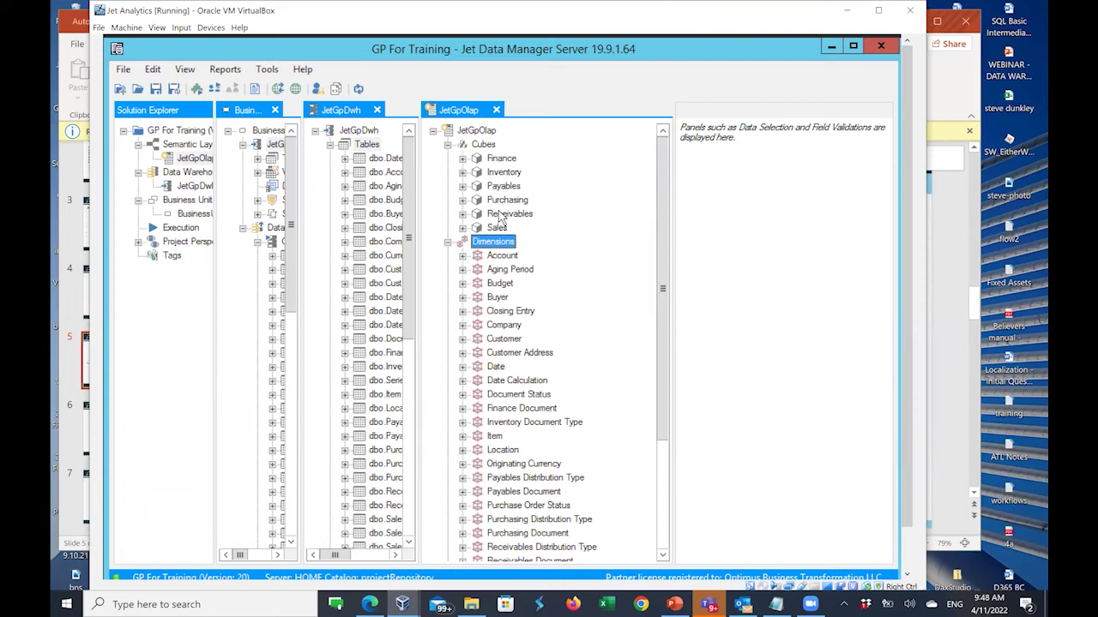
# - Expand the Date dimension's levels and re-expand the Finance cube
pyautogui.click(476, 368)
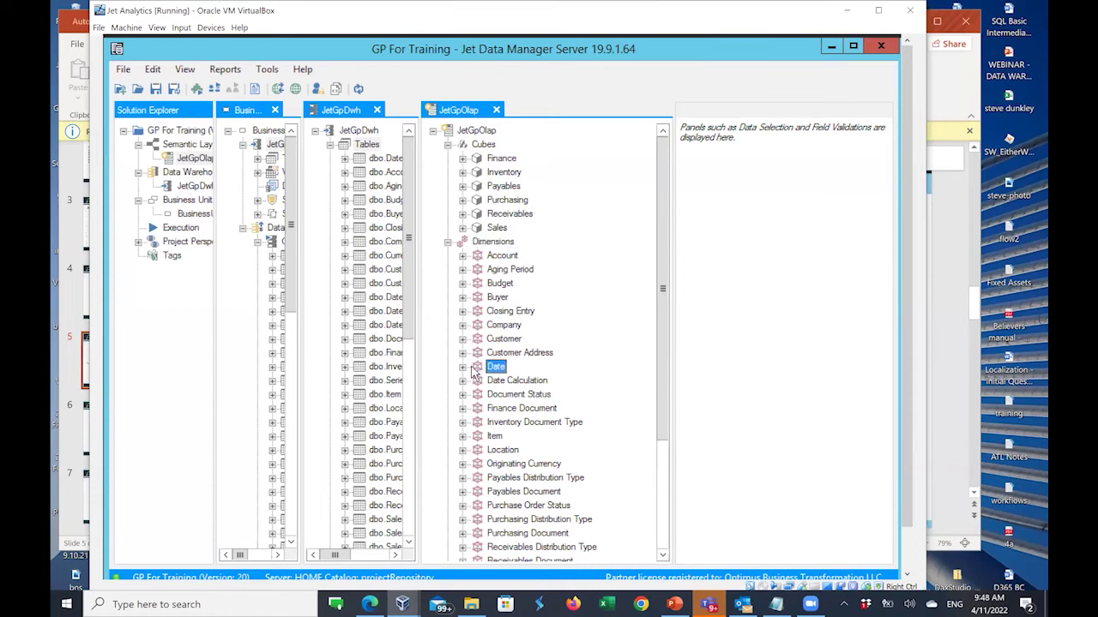
pyautogui.click(462, 367)
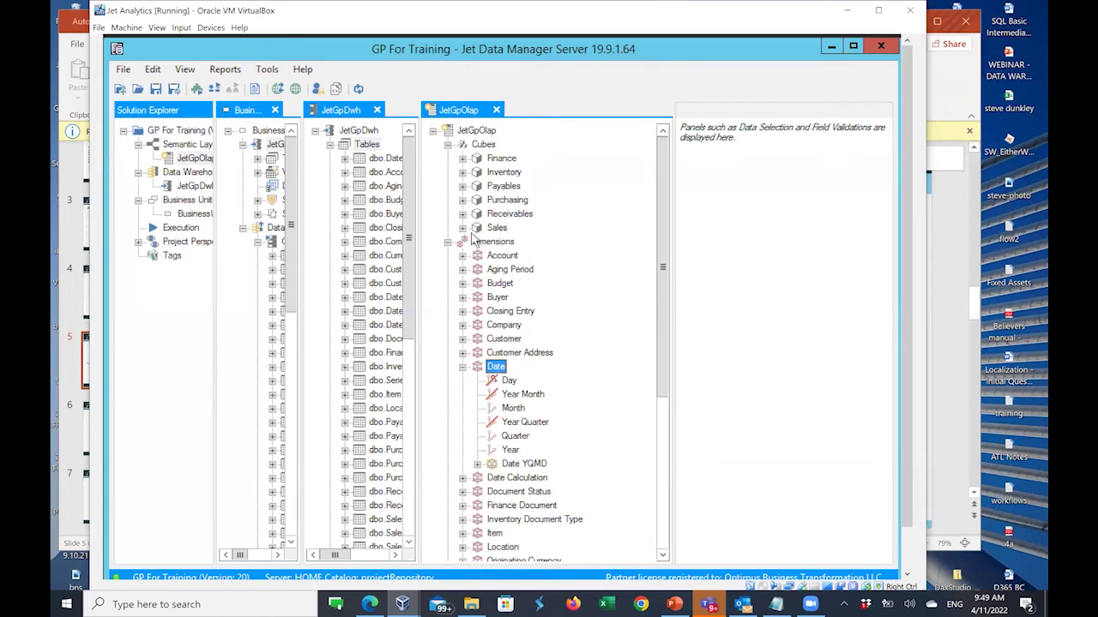
pyautogui.click(464, 160)
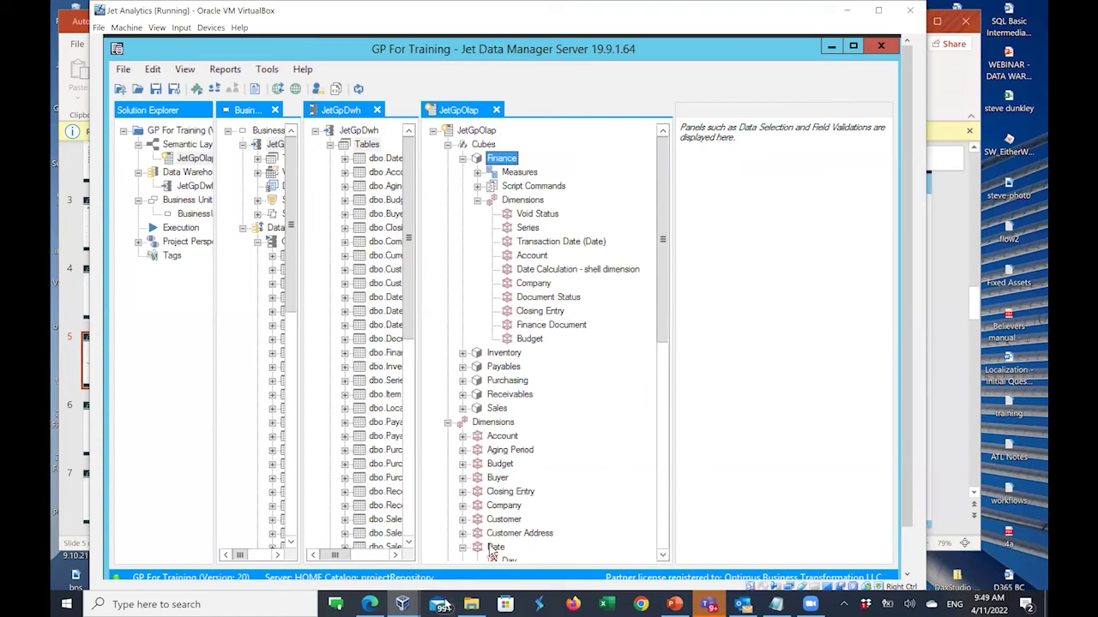
# - Inspect Transaction Date relations for all Finance fact tables, close them, and collapse Finance's dimensions
pyautogui.rightClick(523, 244)
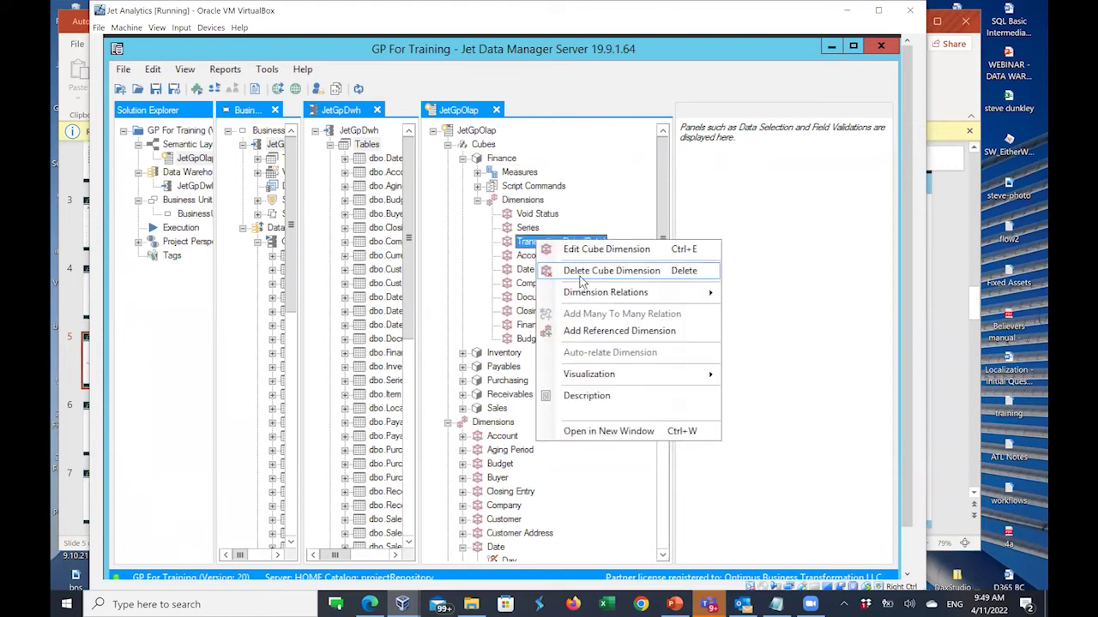
pyautogui.moveTo(581, 294)
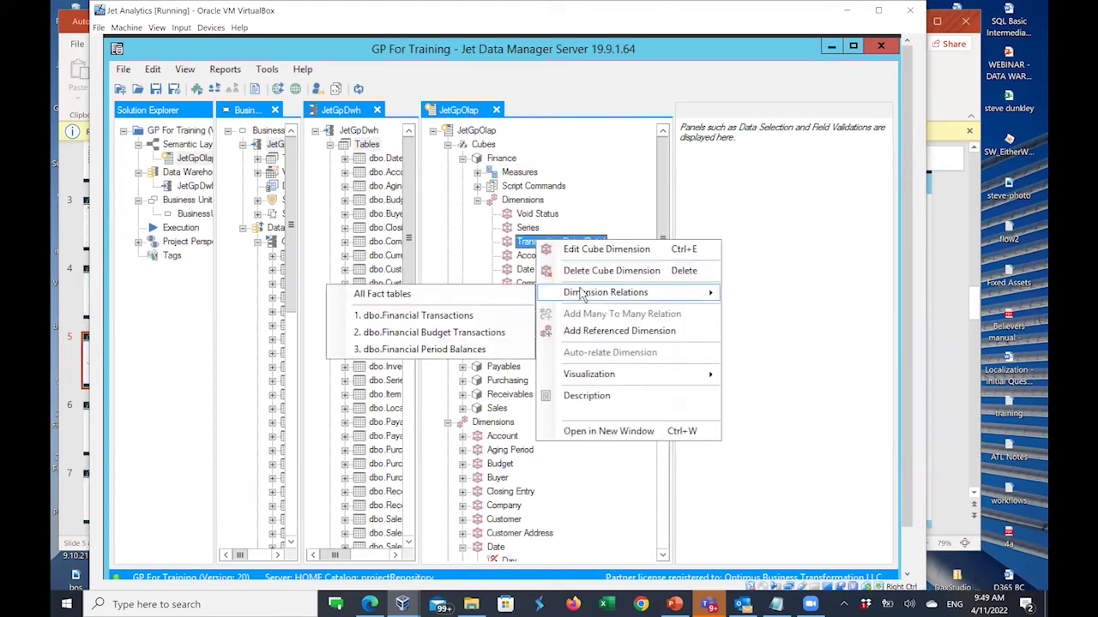
pyautogui.click(381, 294)
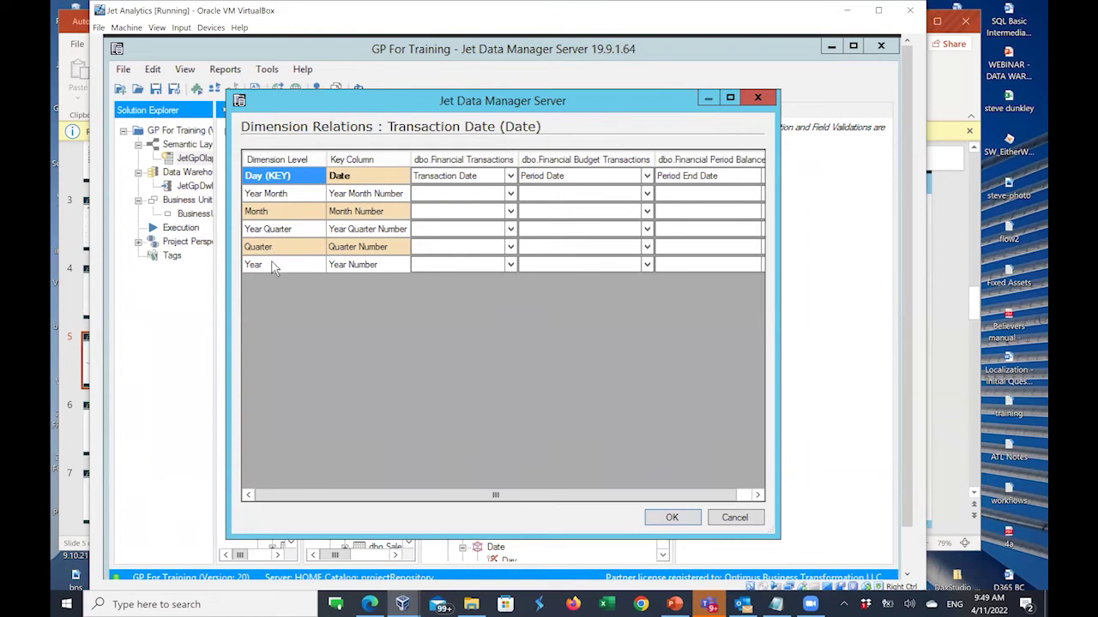
pyautogui.click(757, 98)
pyautogui.click(478, 201)
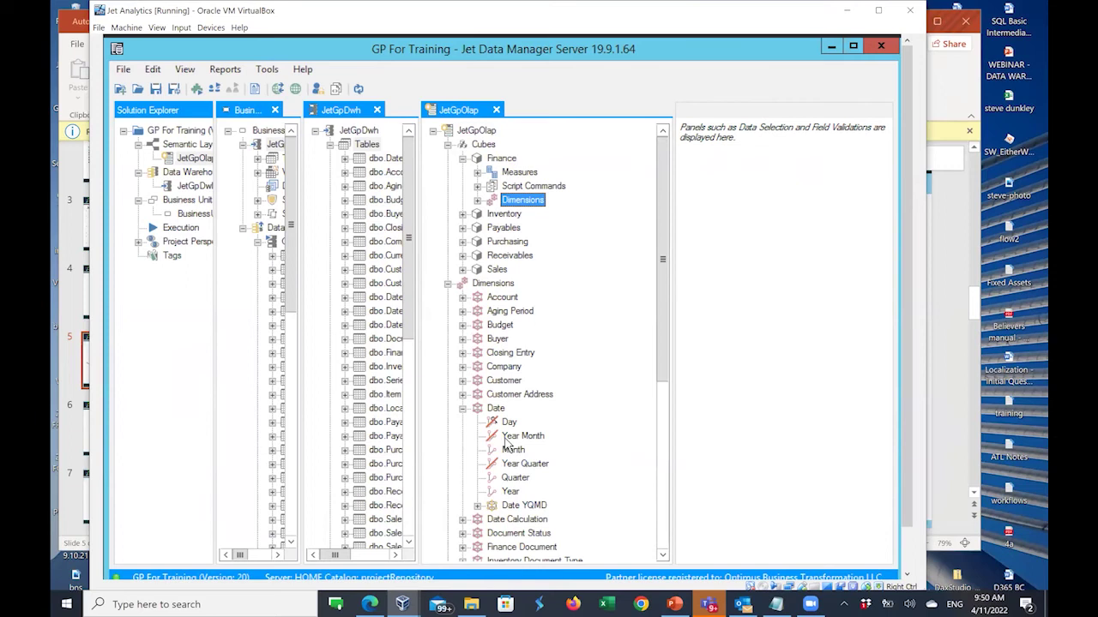
# - Collapse the Date levels and shared Dimensions, leaving six collapsed cubes with Sales selected
pyautogui.click(463, 410)
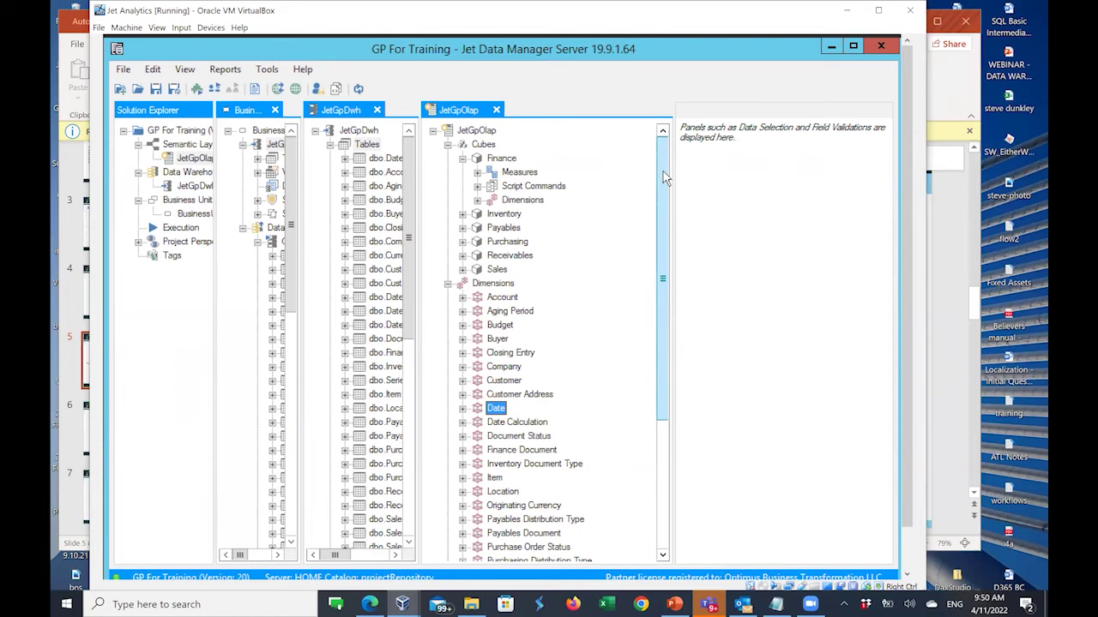
pyautogui.click(446, 145)
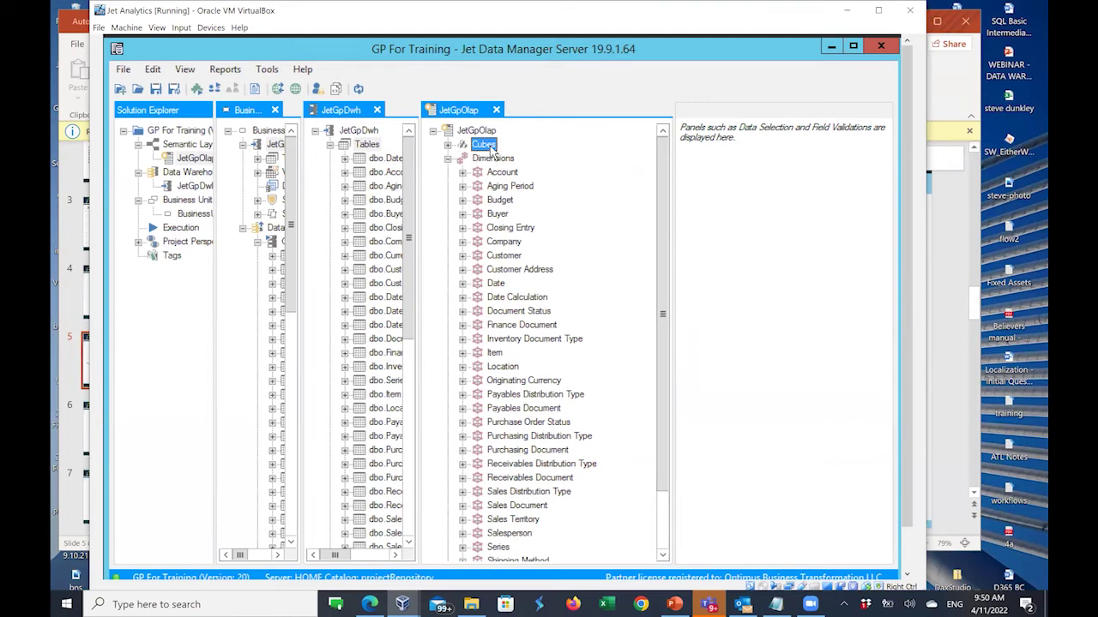
pyautogui.click(448, 160)
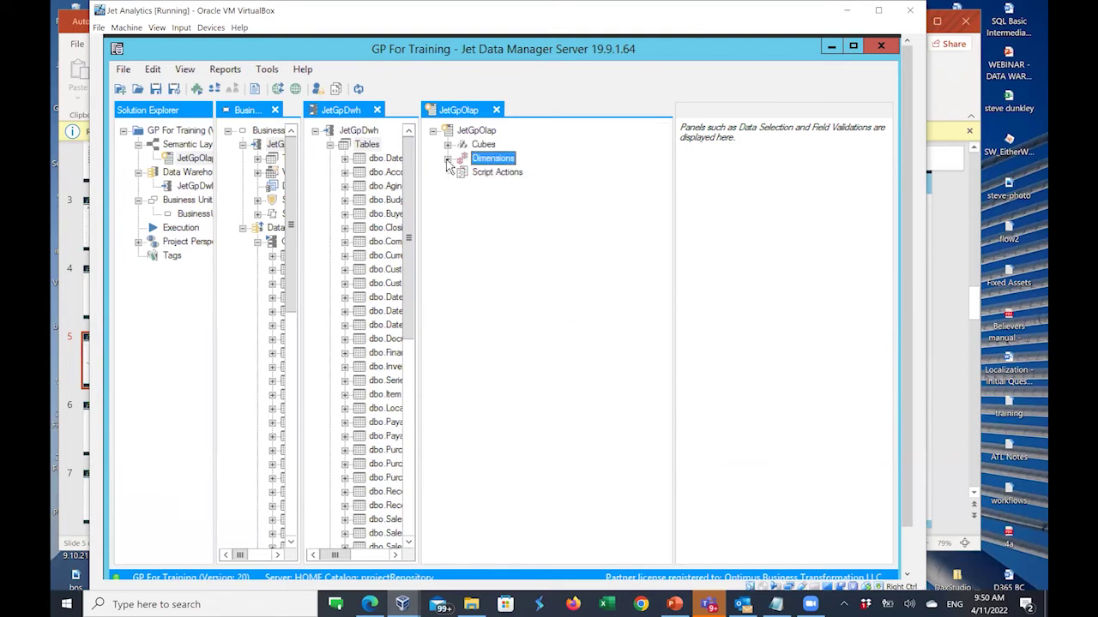
pyautogui.click(447, 145)
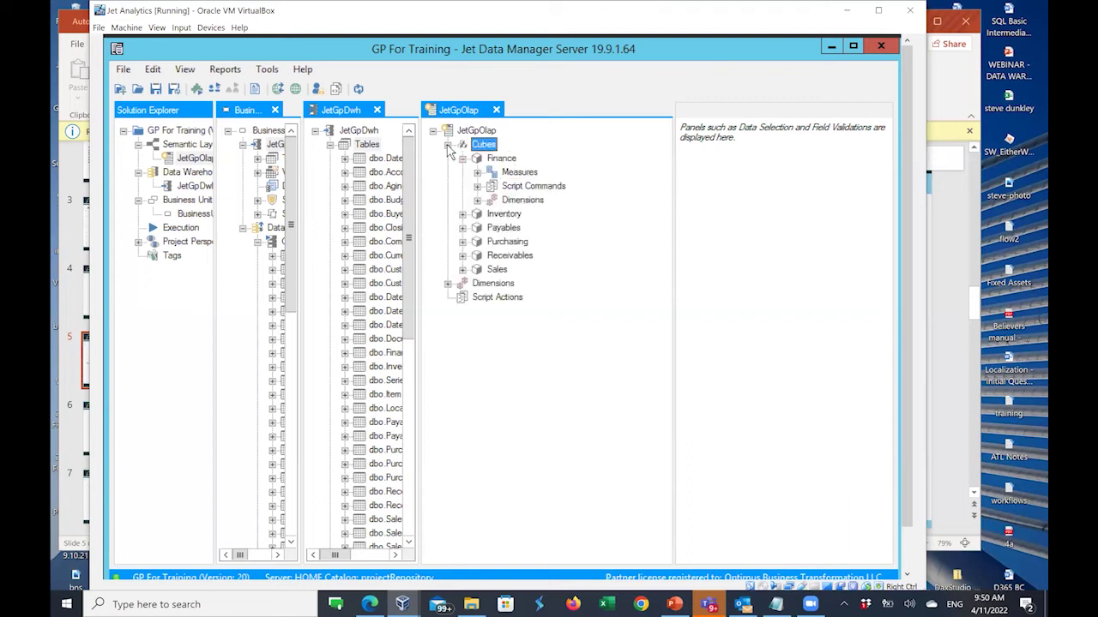
pyautogui.click(462, 159)
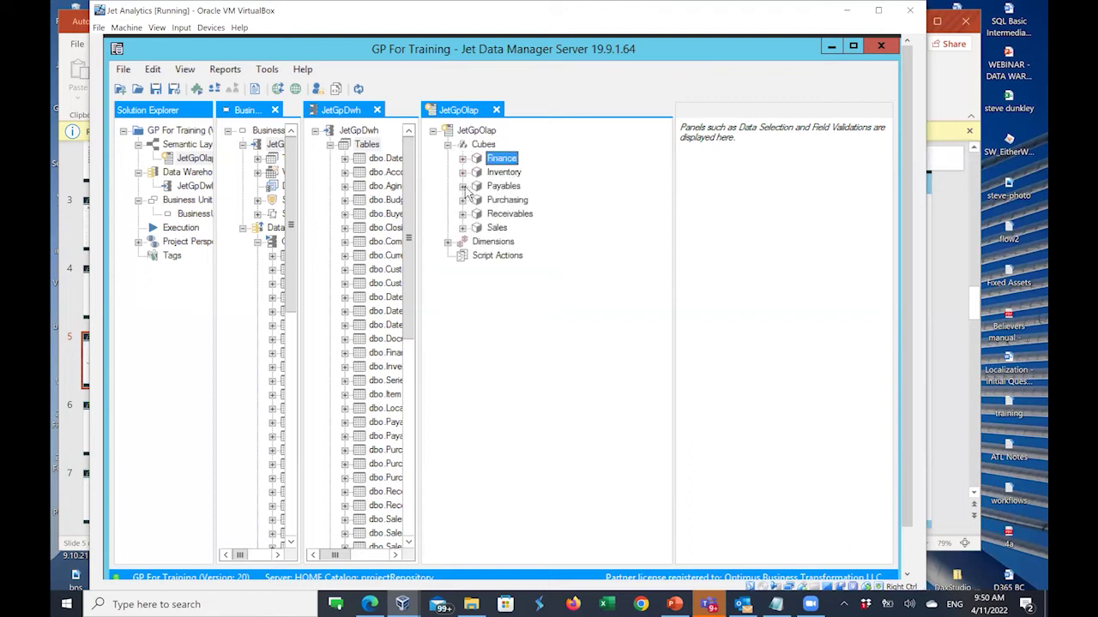
pyautogui.click(495, 229)
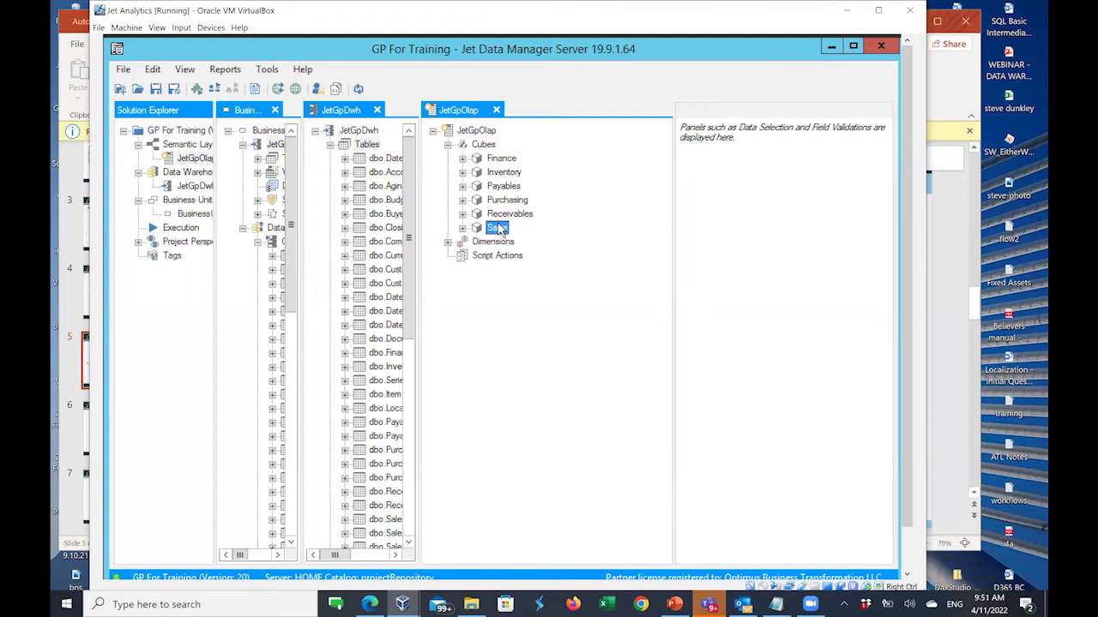
# - Open a Cube Browser for the Sales cube, then move and enlarge its window
pyautogui.rightClick(498, 233)
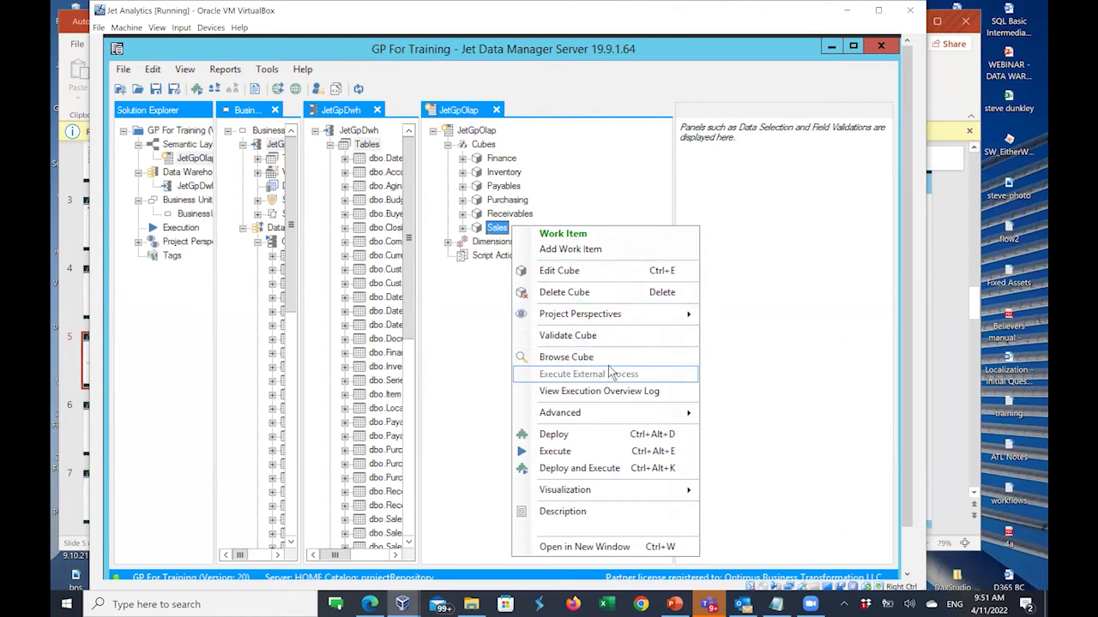
pyautogui.click(557, 364)
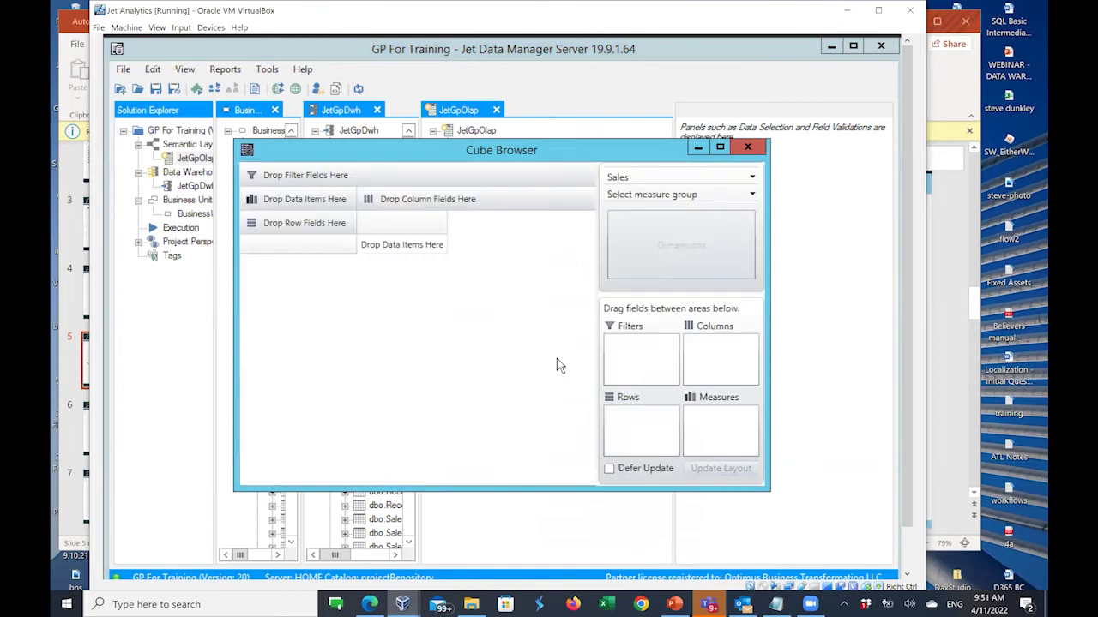
pyautogui.moveTo(490, 152); pyautogui.dragTo(536, 130)
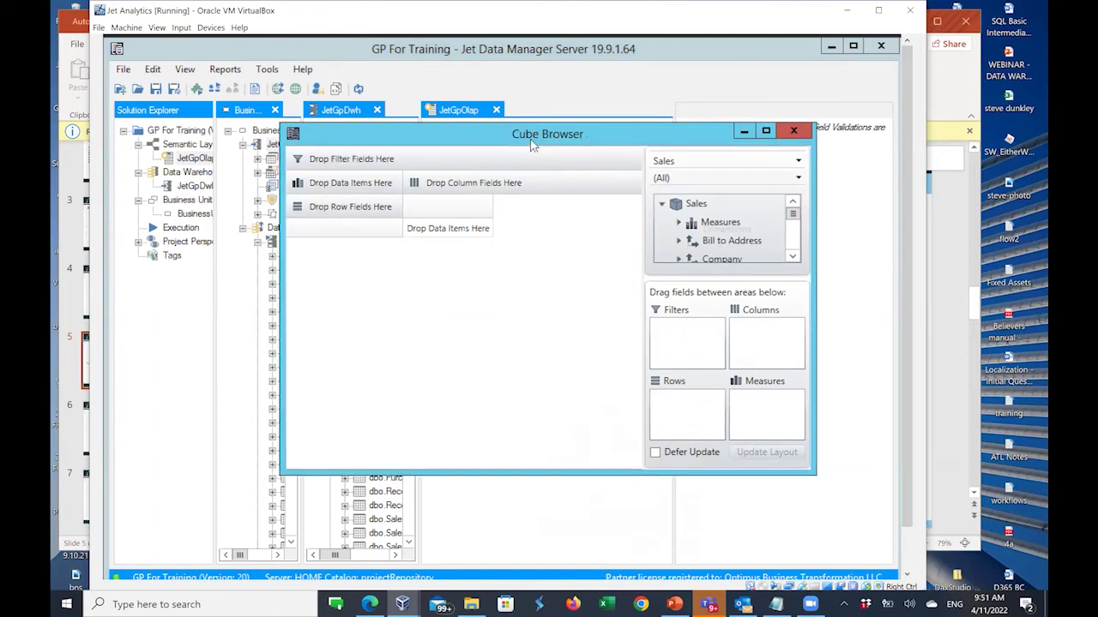
pyautogui.moveTo(282, 472); pyautogui.dragTo(142, 537)
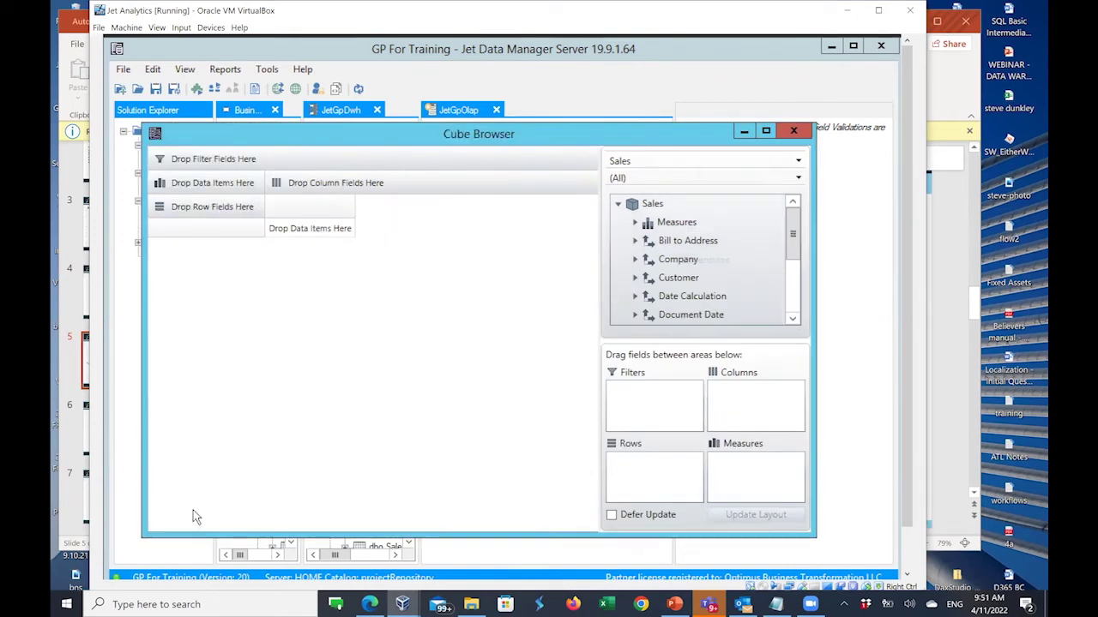
pyautogui.moveTo(656, 130); pyautogui.dragTo(643, 107)
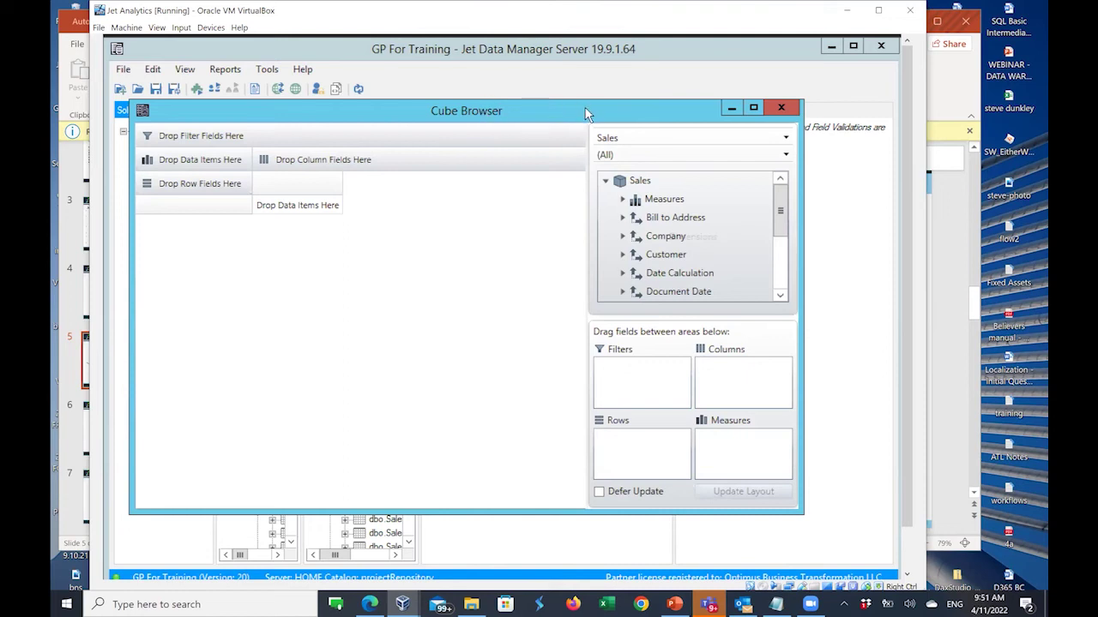
pyautogui.moveTo(589, 107); pyautogui.dragTo(292, 131)
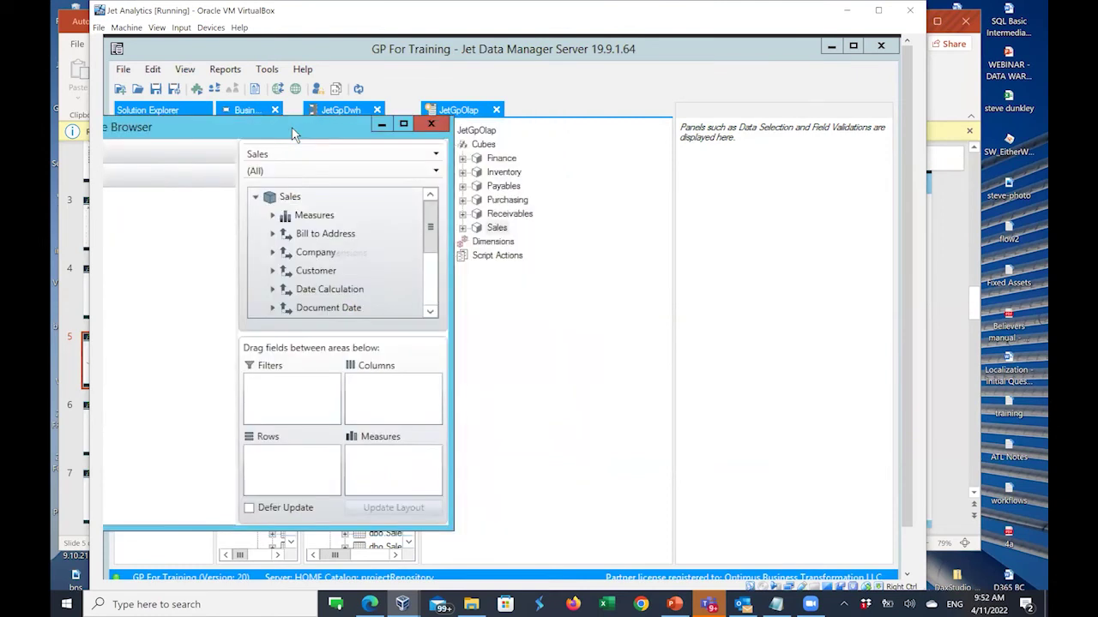
# - Expand Sales to list its measures like Commission, Cost and Profit beside the Cube Browser
pyautogui.click(463, 229)
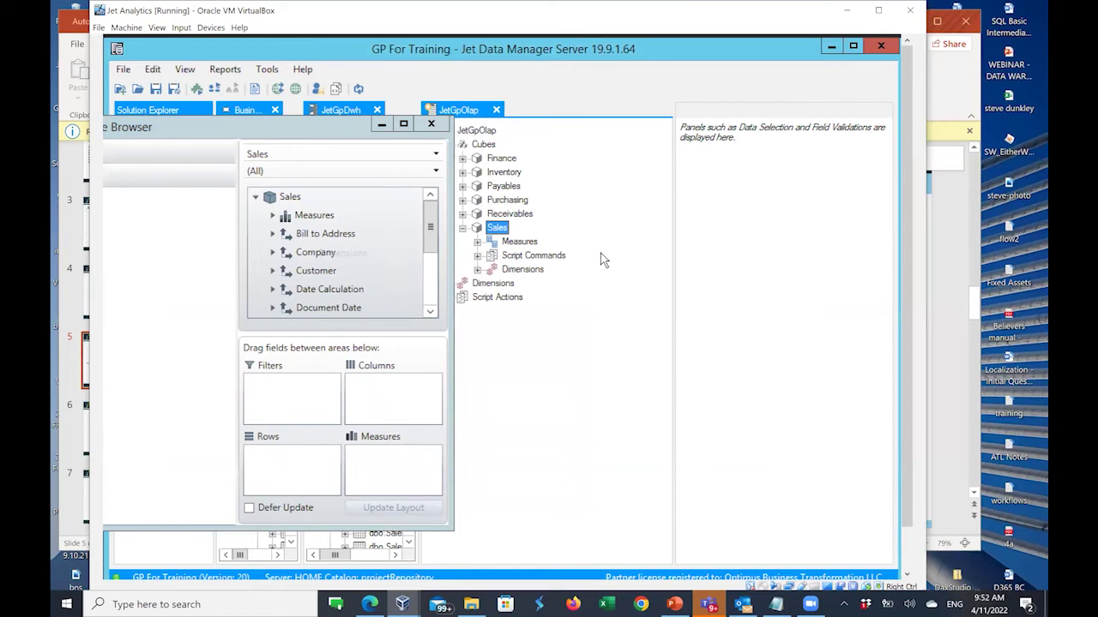
pyautogui.click(276, 128)
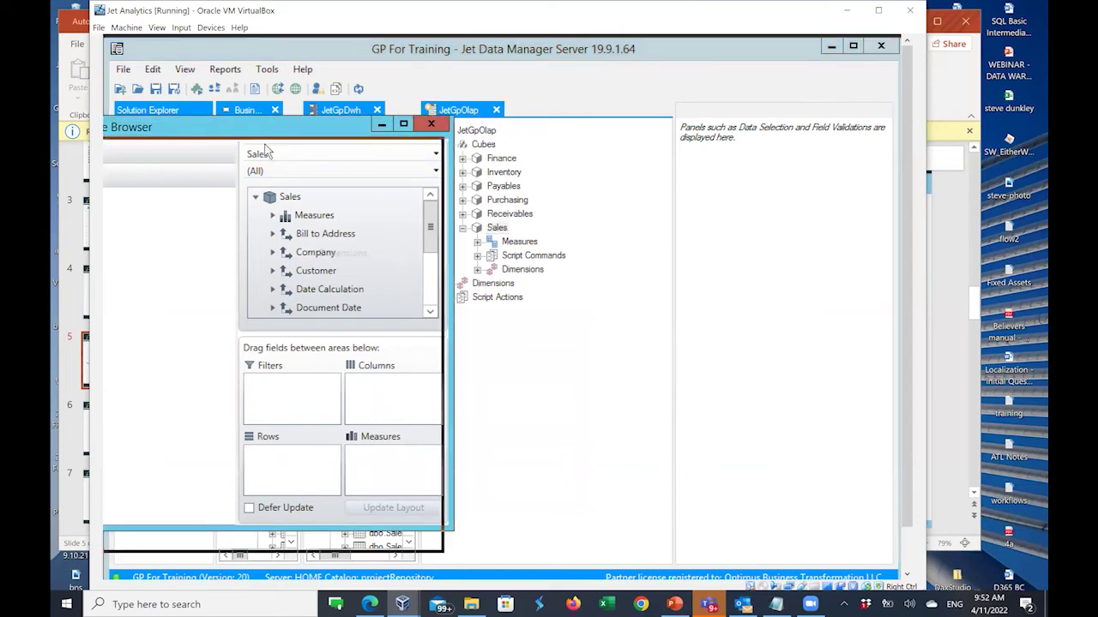
pyautogui.moveTo(277, 128); pyautogui.dragTo(266, 150)
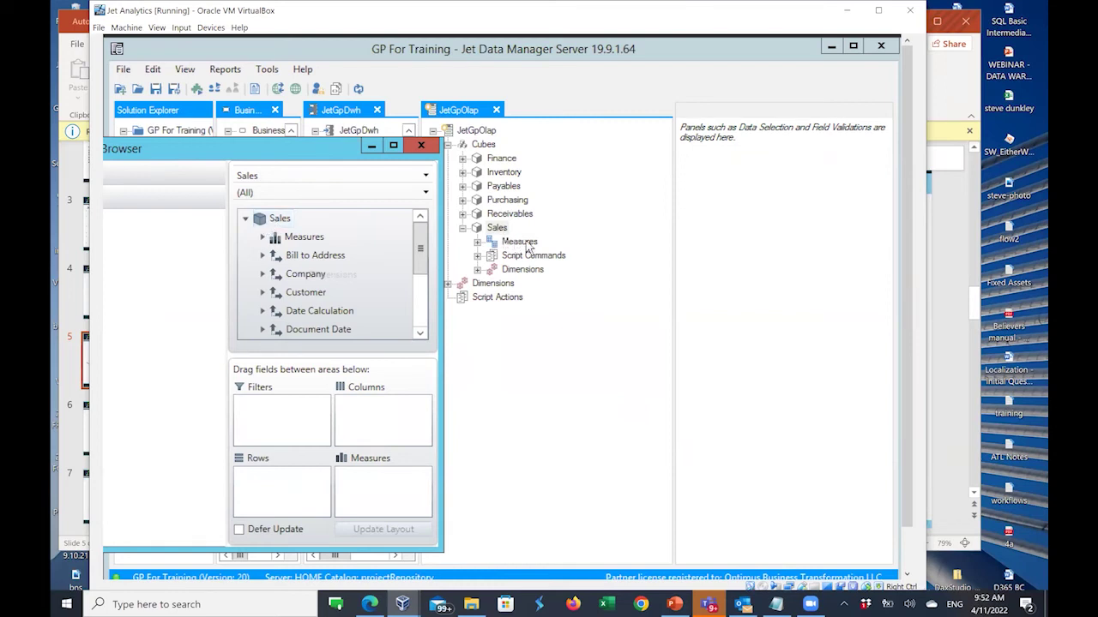
pyautogui.click(478, 242)
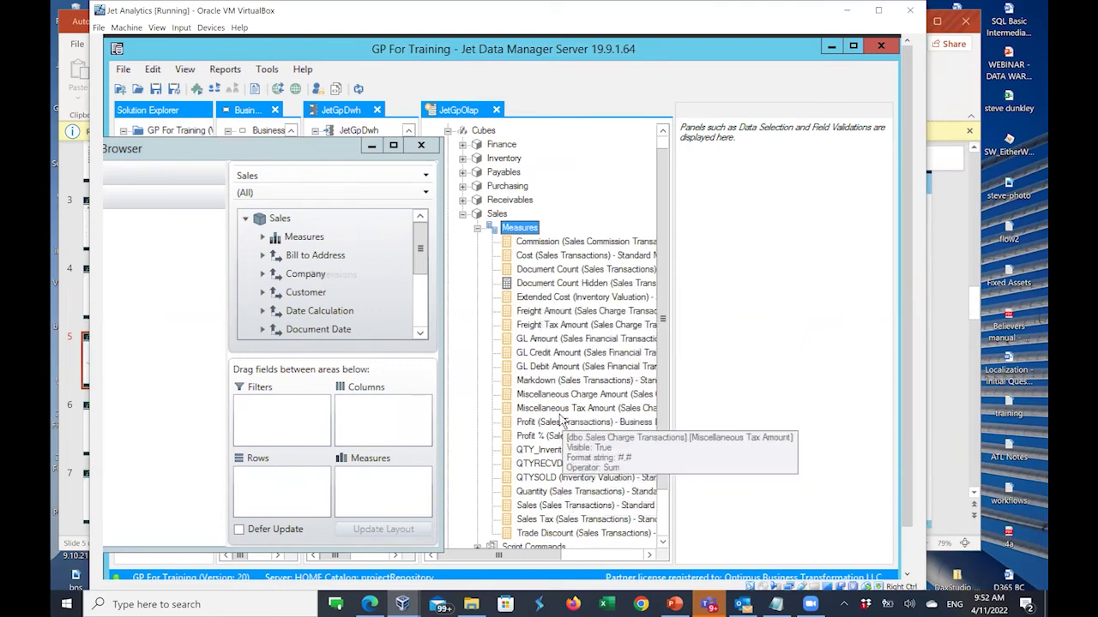
# - Browse the Inventory Valuation and Sales Charge Transactions measure groups, then collapse Measures in both lists
pyautogui.click(264, 238)
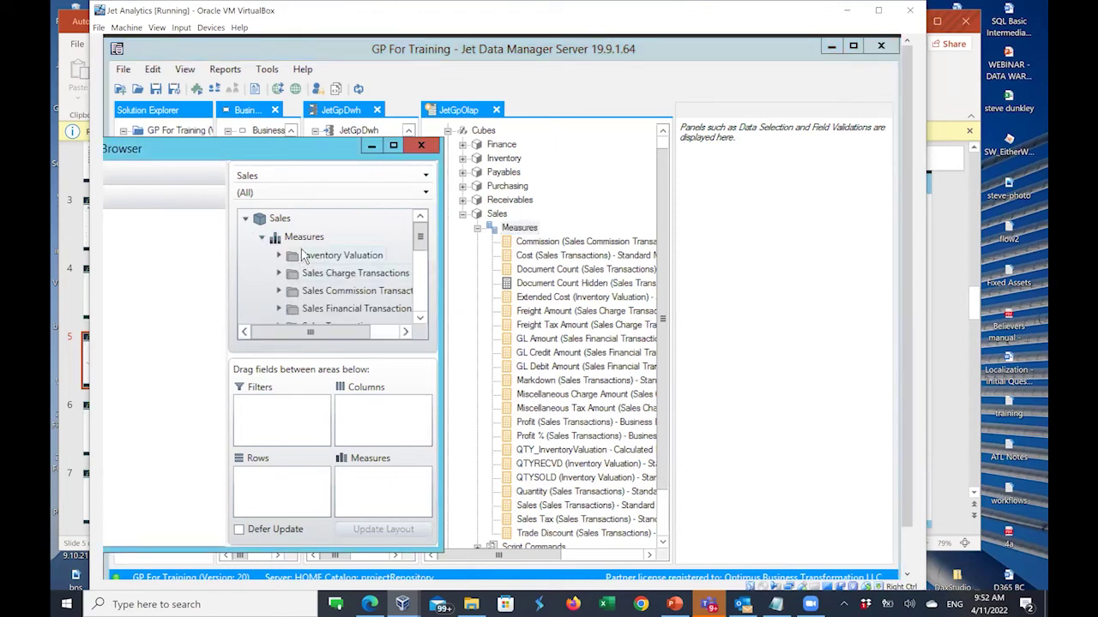
pyautogui.click(280, 255)
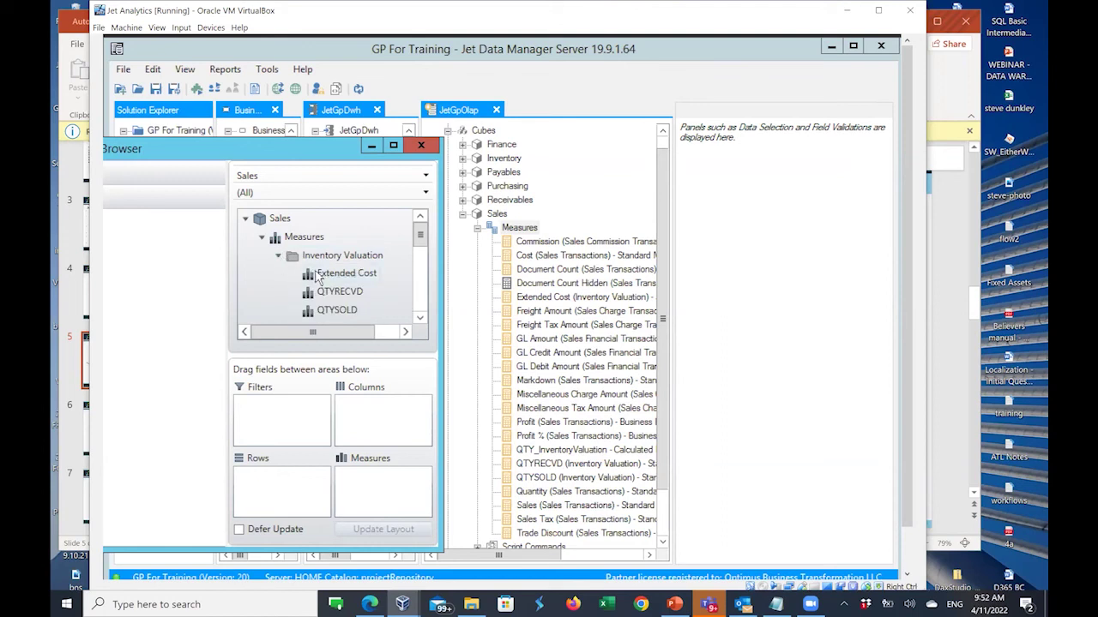
pyautogui.scroll(-1, 319, 276)
pyautogui.scroll(-1, 319, 276)
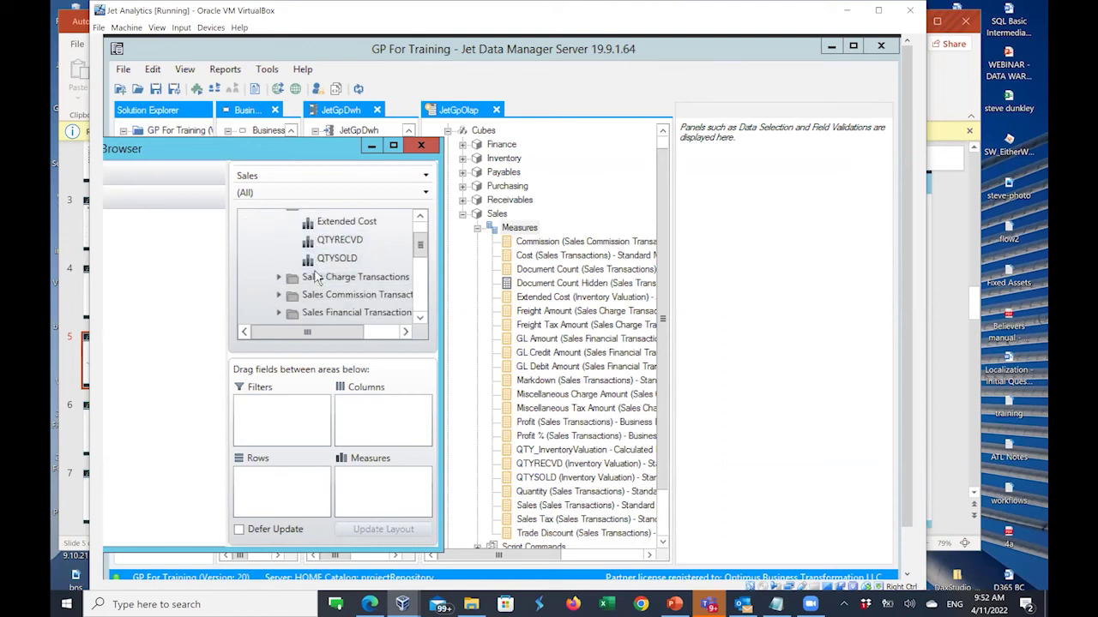
pyautogui.click(278, 277)
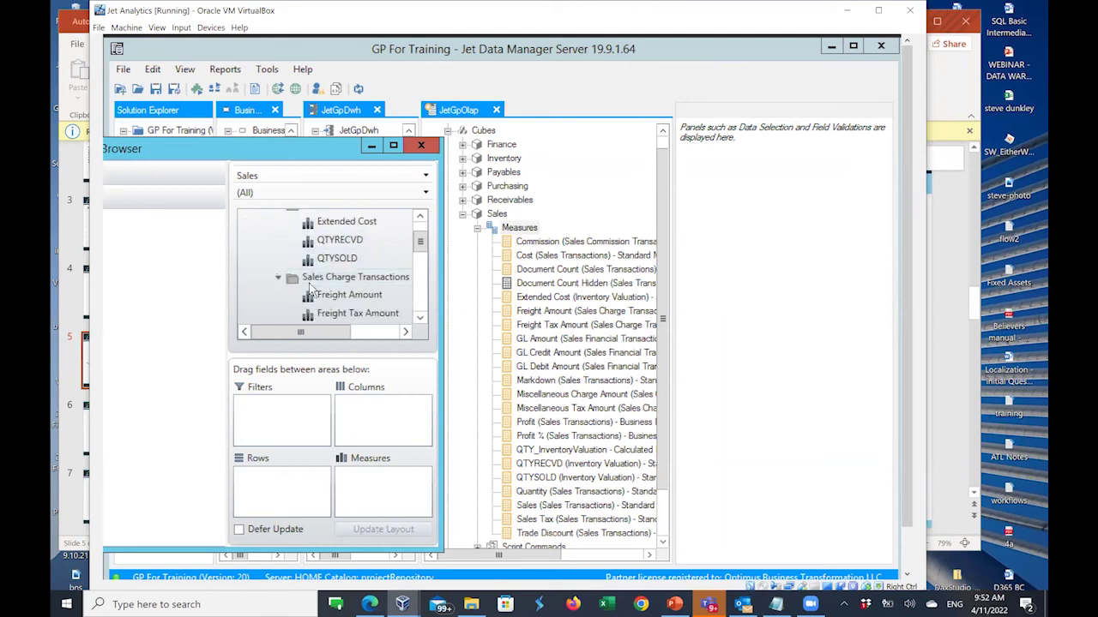
pyautogui.scroll(-1, 313, 292)
pyautogui.scroll(-1, 313, 292)
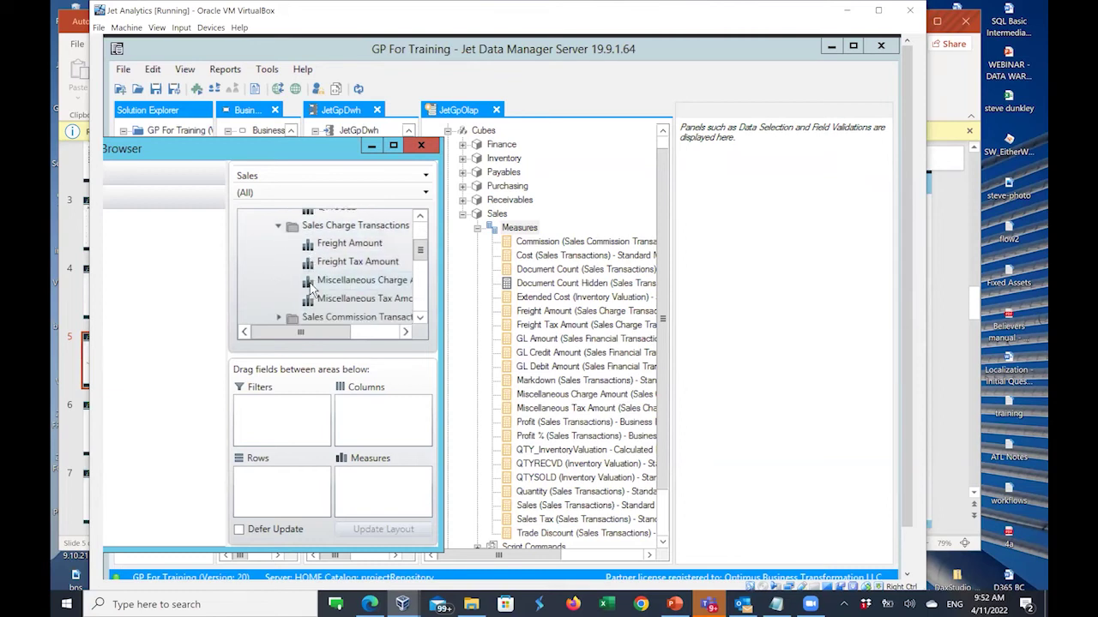
pyautogui.scroll(5, 313, 291)
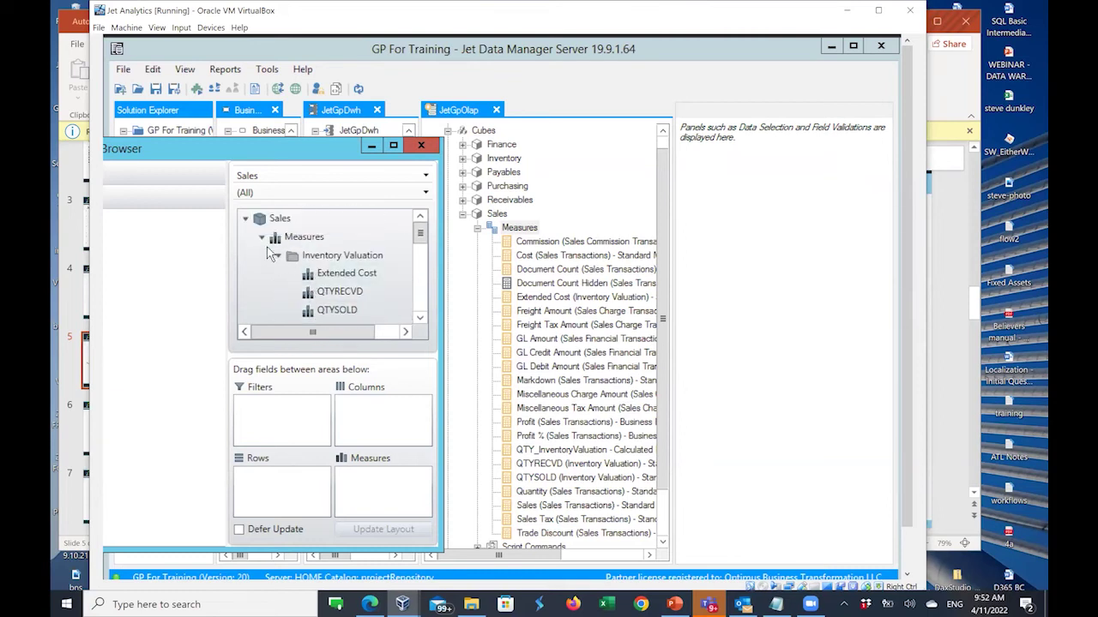
pyautogui.click(261, 237)
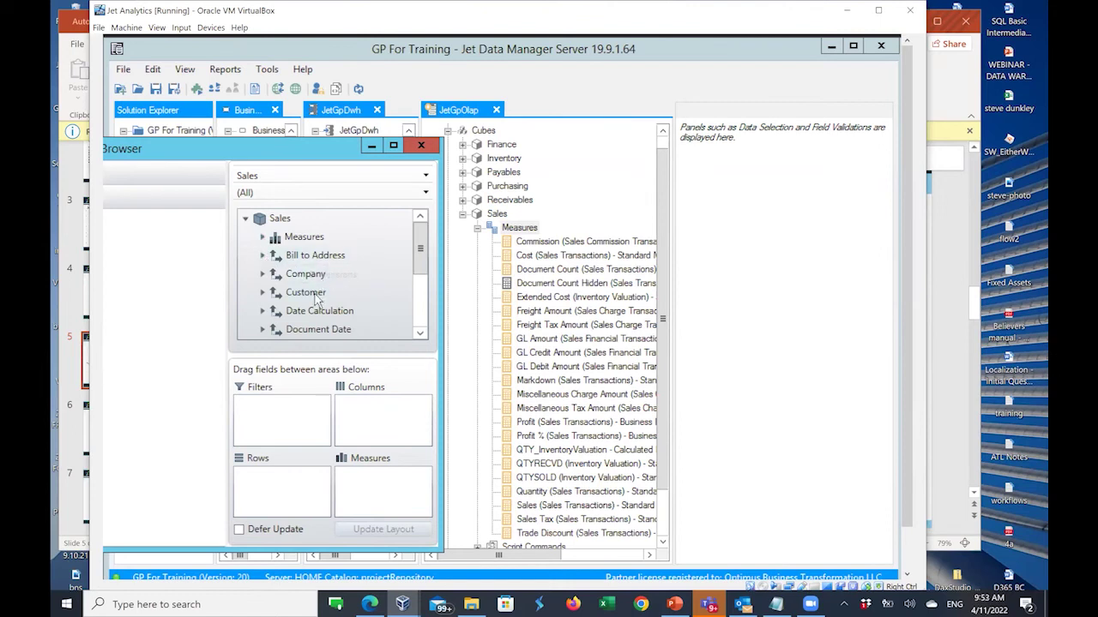
pyautogui.click(476, 228)
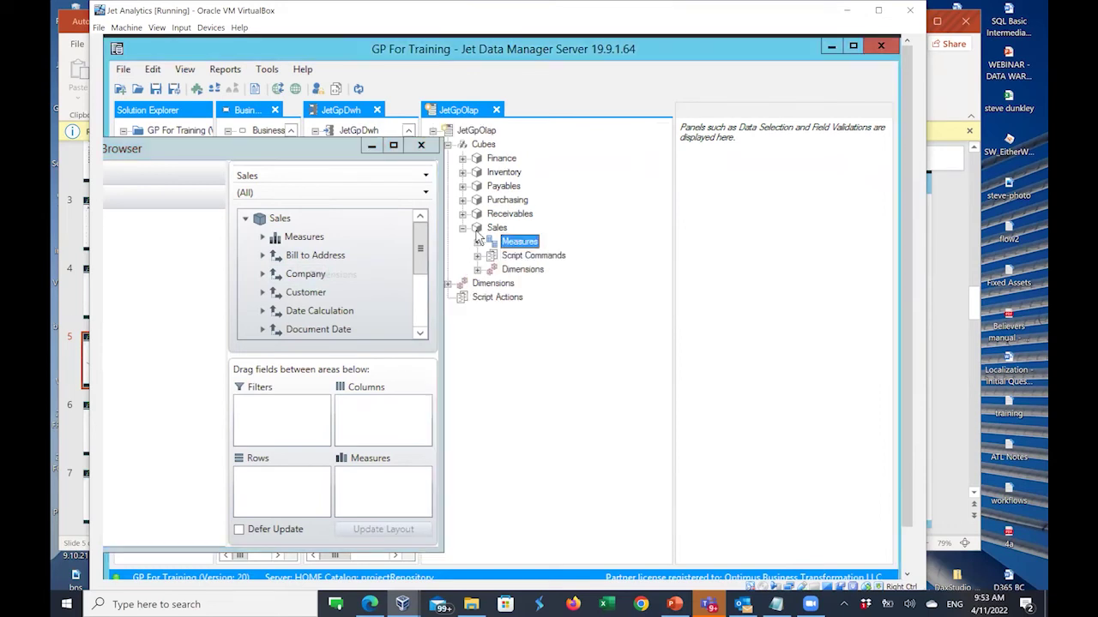
# - Match Bill to Address, Company and Customer between the JetGpOlap Sales dimensions and the cube browser
pyautogui.click(477, 269)
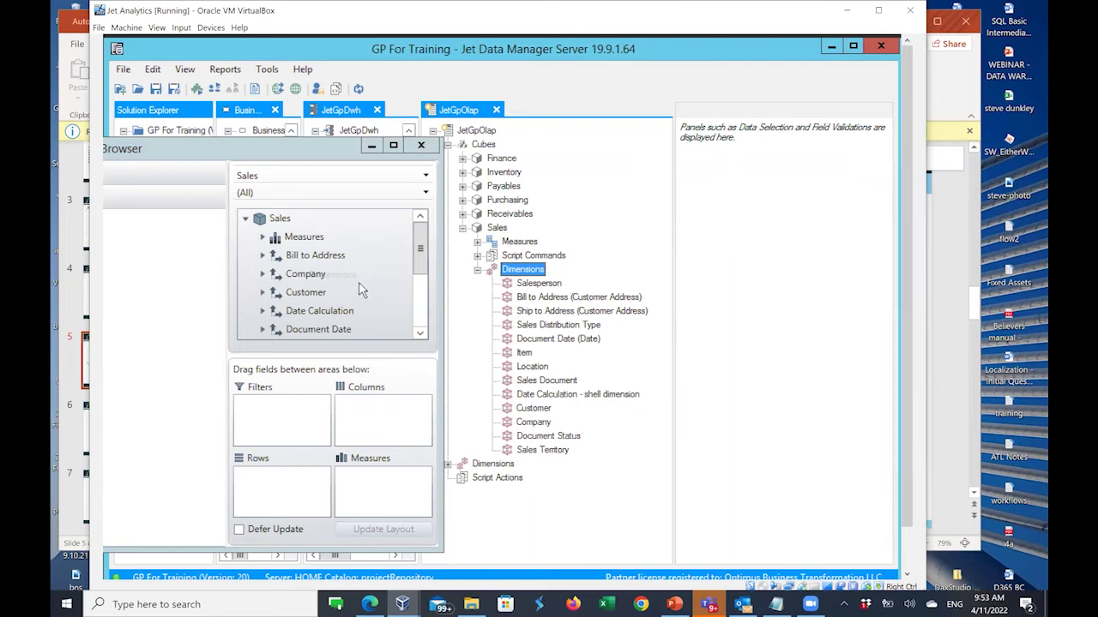
pyautogui.click(299, 263)
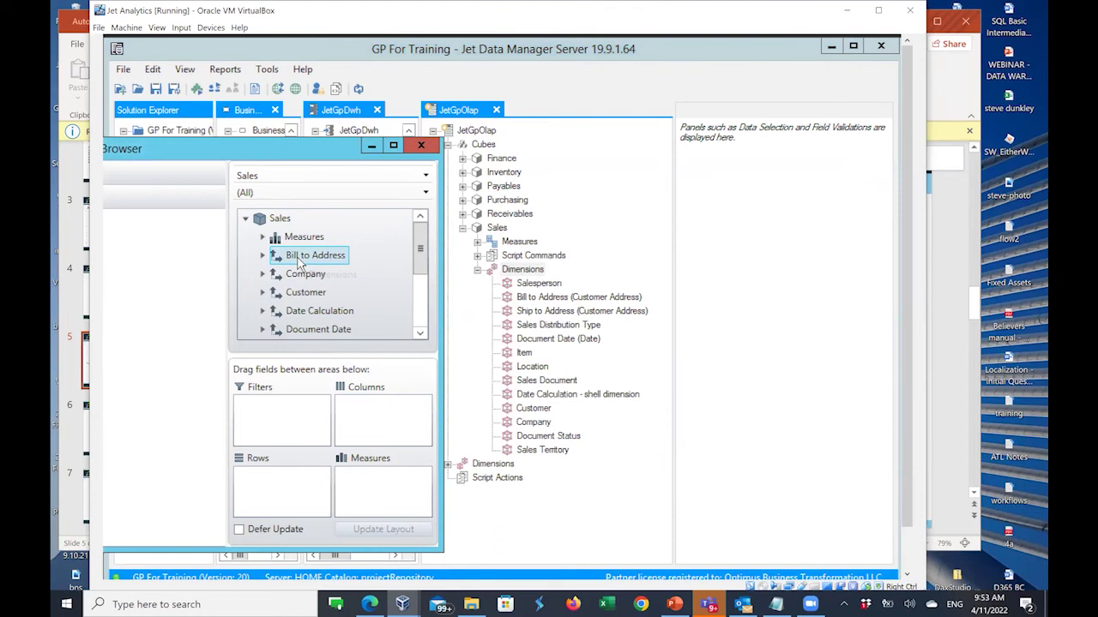
pyautogui.click(549, 300)
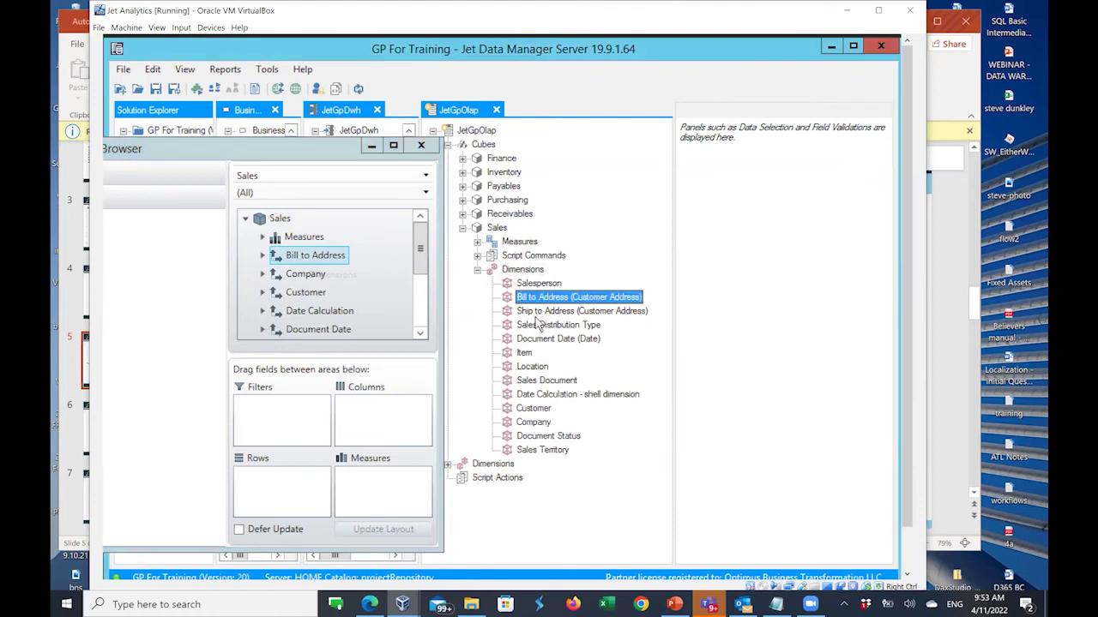
pyautogui.click(534, 423)
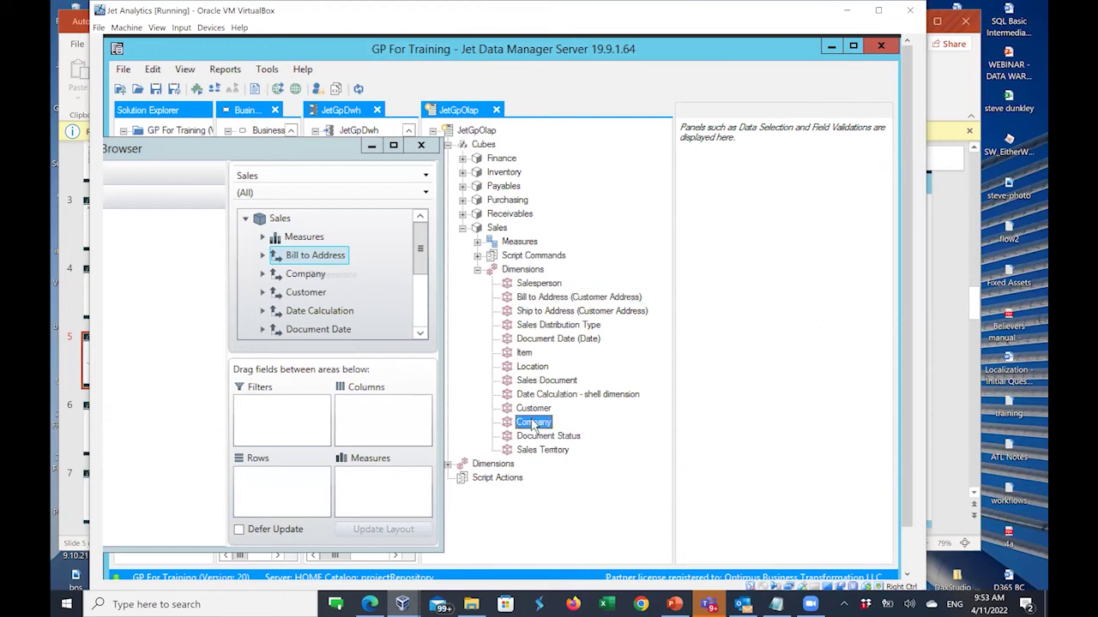
pyautogui.click(292, 276)
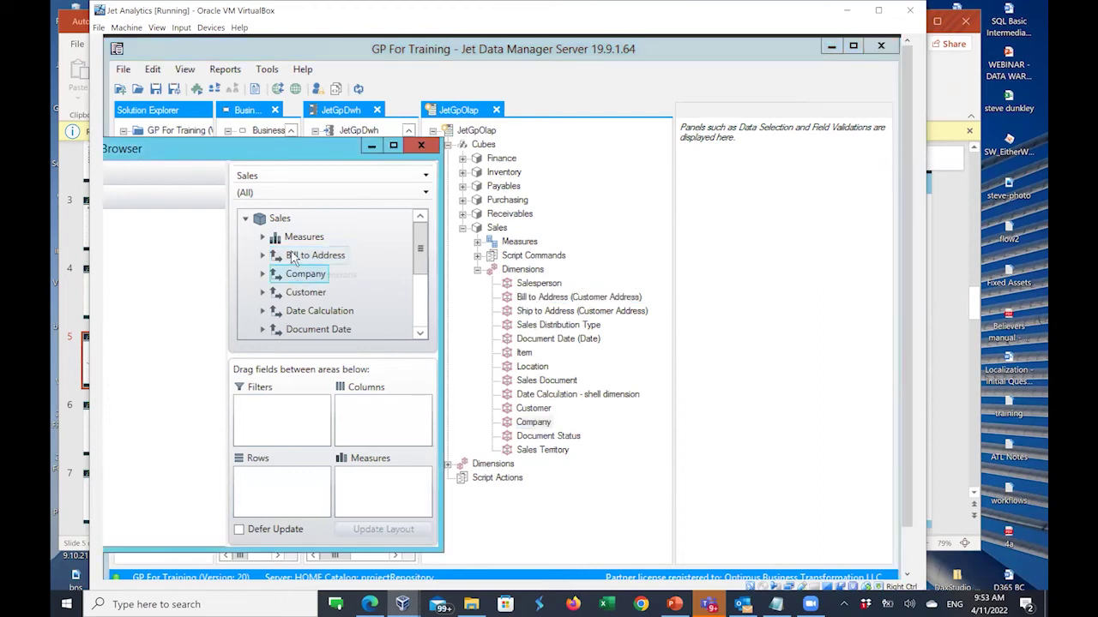
pyautogui.click(307, 298)
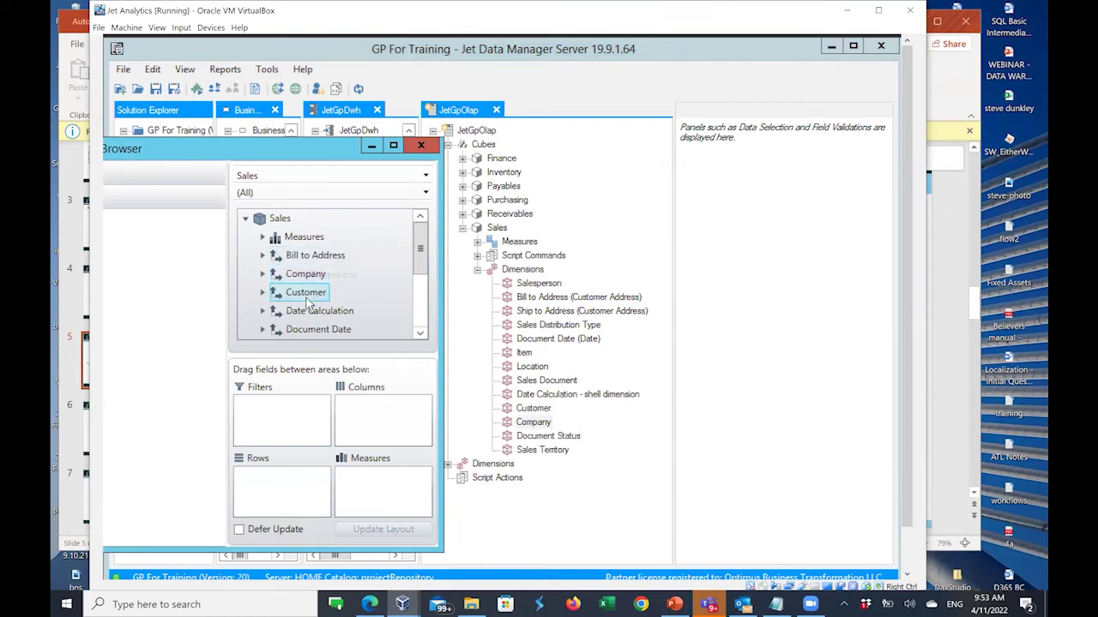
pyautogui.click(544, 412)
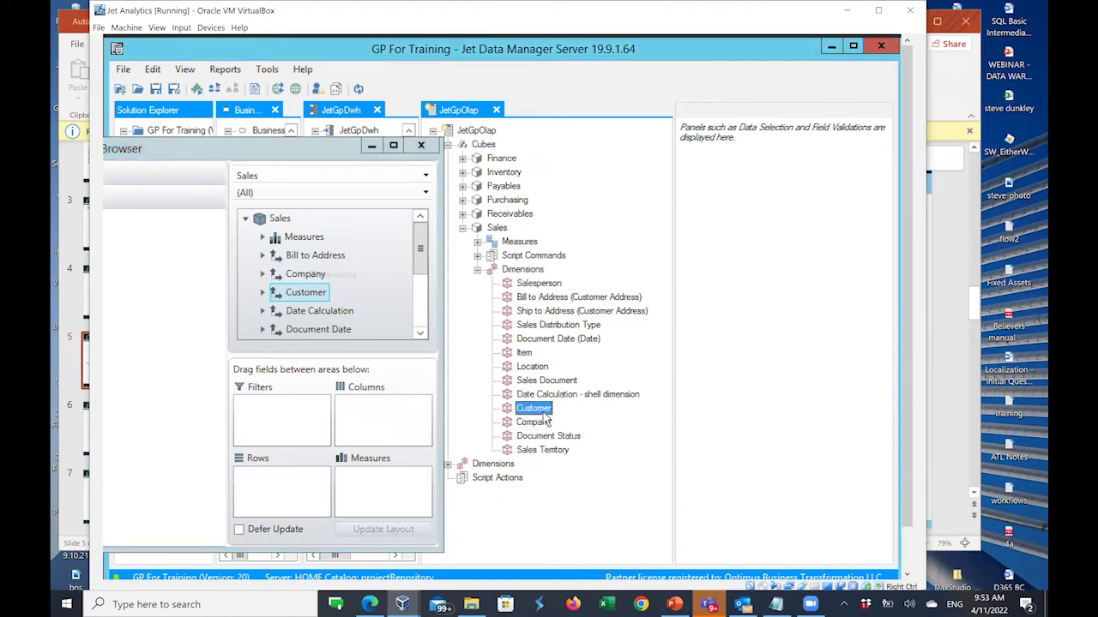
# - Expand Customer to view its hierarchies, then collapse it again
pyautogui.click(263, 292)
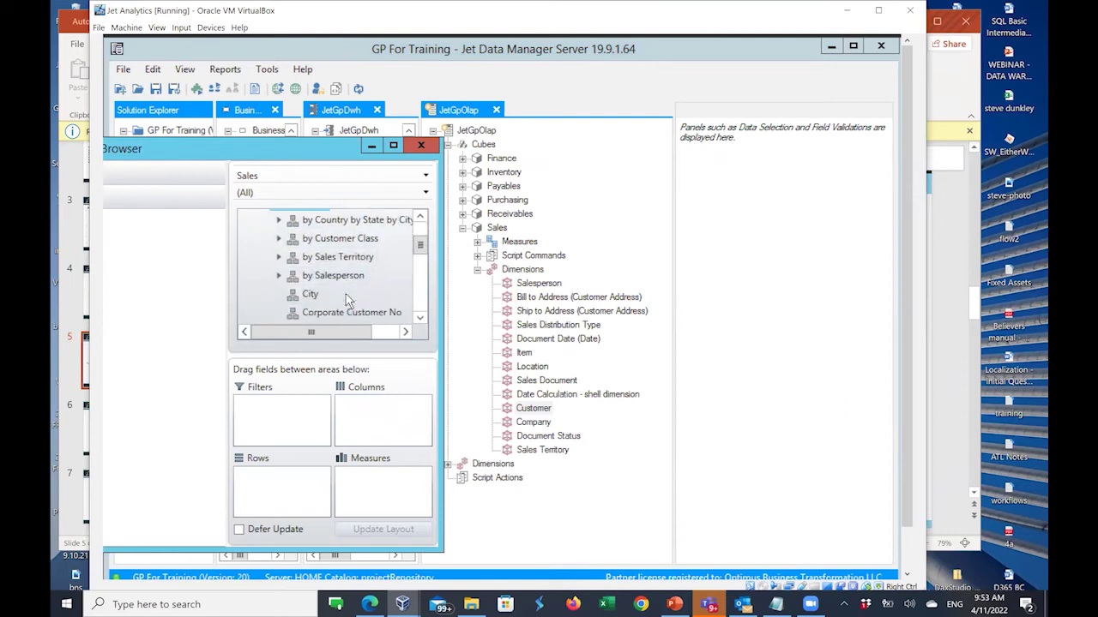
pyautogui.scroll(-1, 347, 300)
pyautogui.scroll(3, 347, 300)
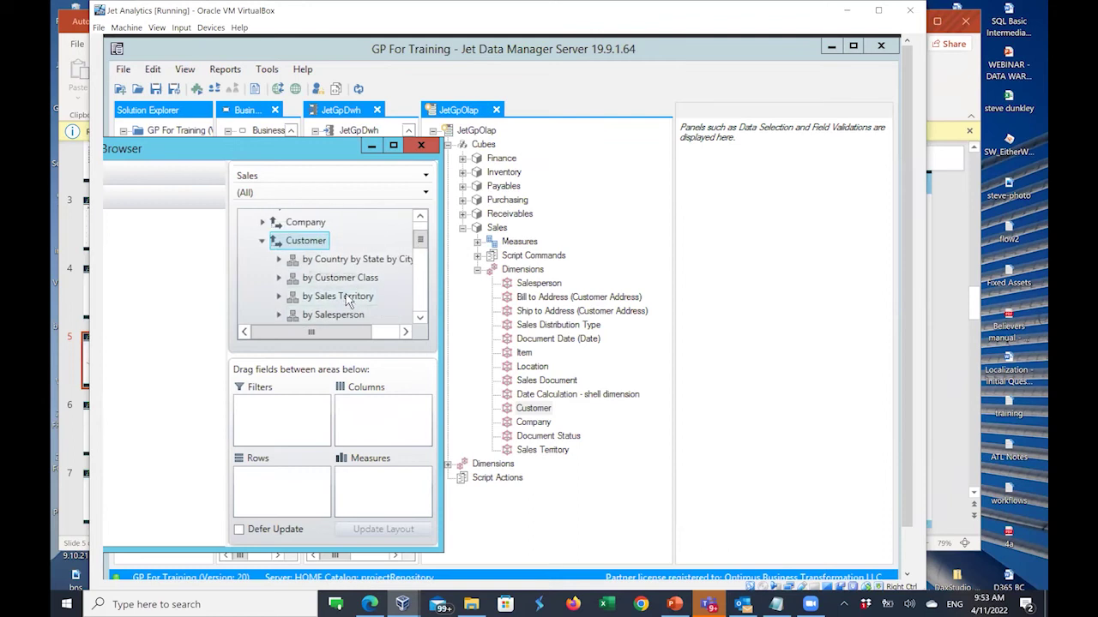
pyautogui.click(261, 244)
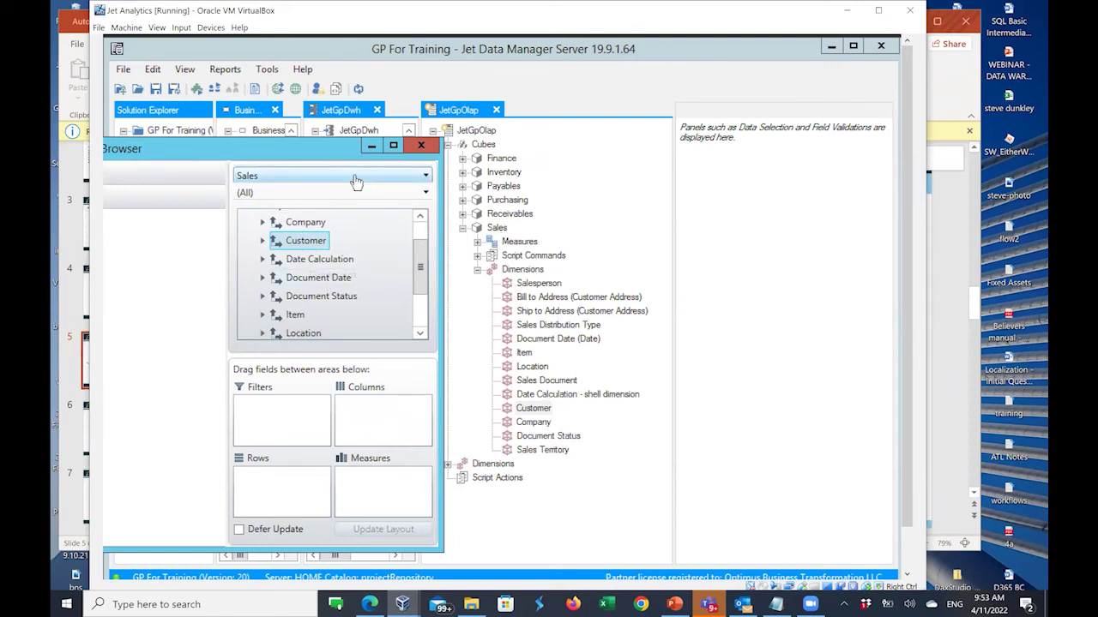
# - Move the Cube Browser up and to the right and enlarge it
pyautogui.moveTo(265, 157); pyautogui.dragTo(602, 88)
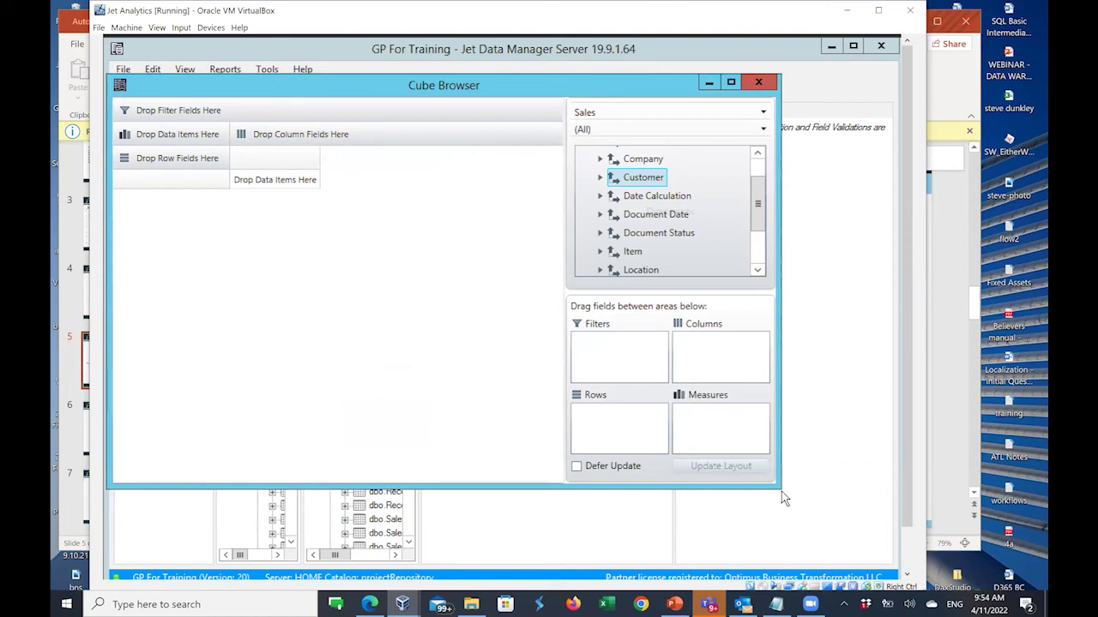
pyautogui.moveTo(776, 483); pyautogui.dragTo(899, 503)
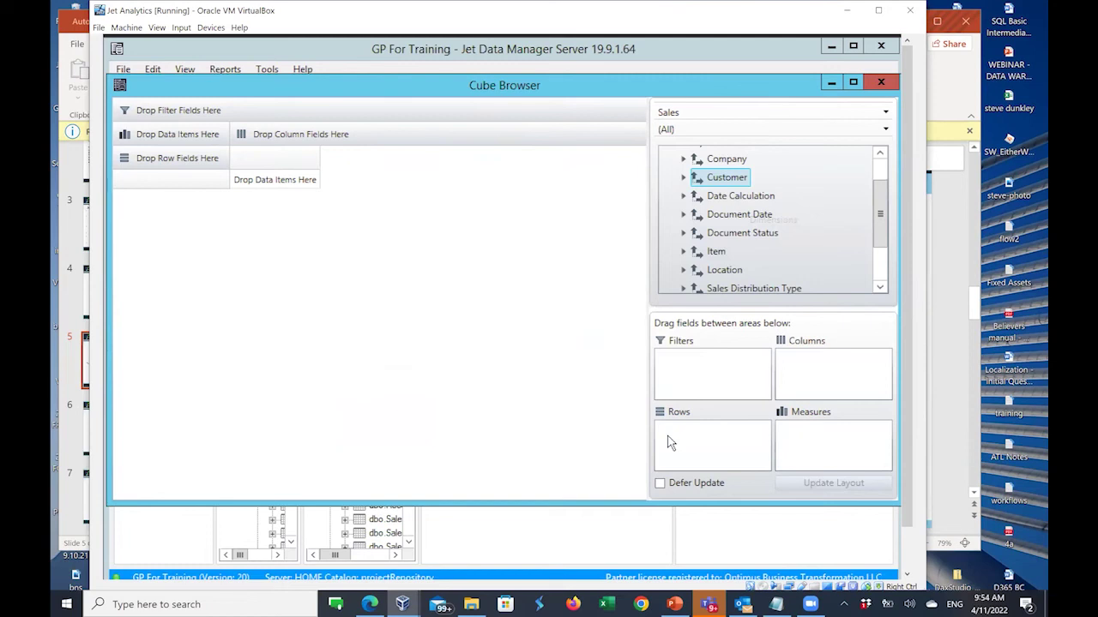
pyautogui.moveTo(882, 214); pyautogui.dragTo(882, 170)
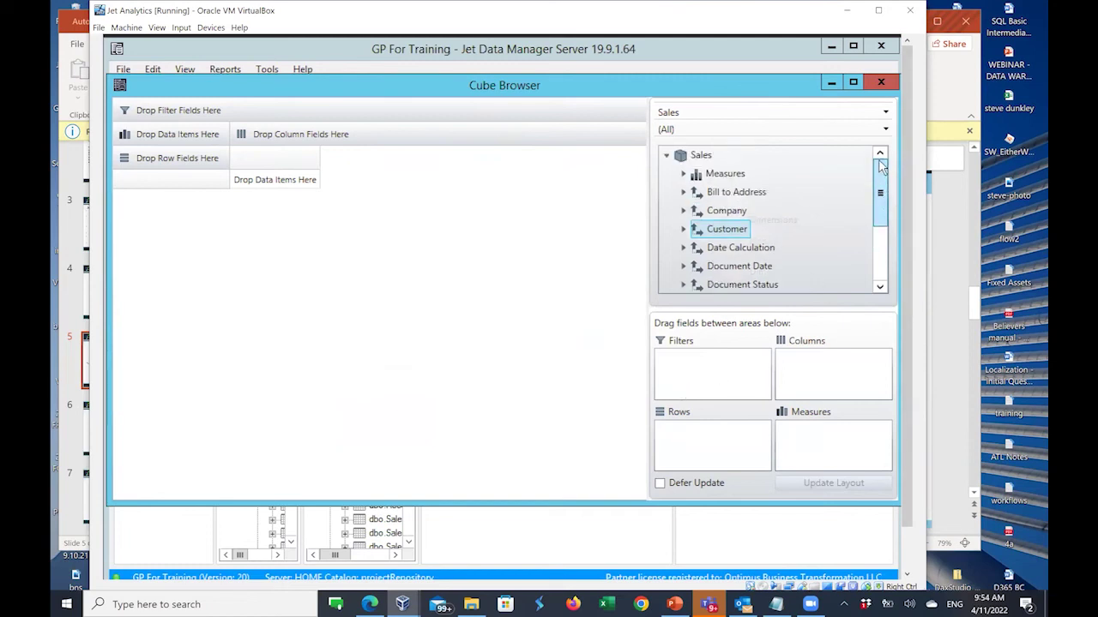
# - Expand Measures and the Sales Transactions folder to list Markdown, Profit, Quantity and Sales Tax
pyautogui.click(683, 174)
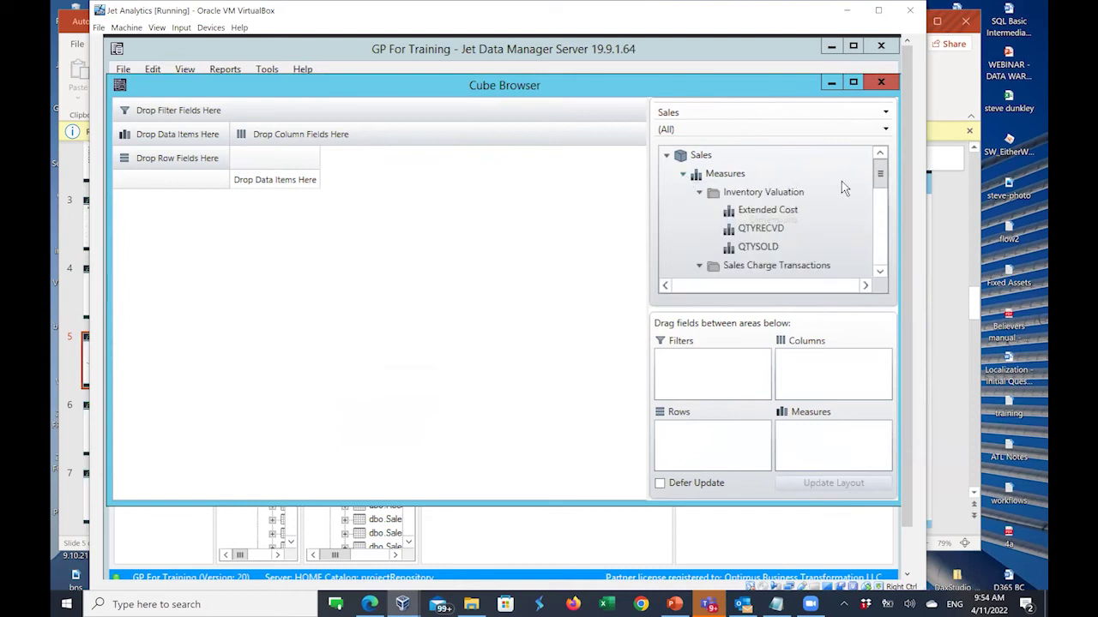
pyautogui.moveTo(880, 179); pyautogui.dragTo(871, 221)
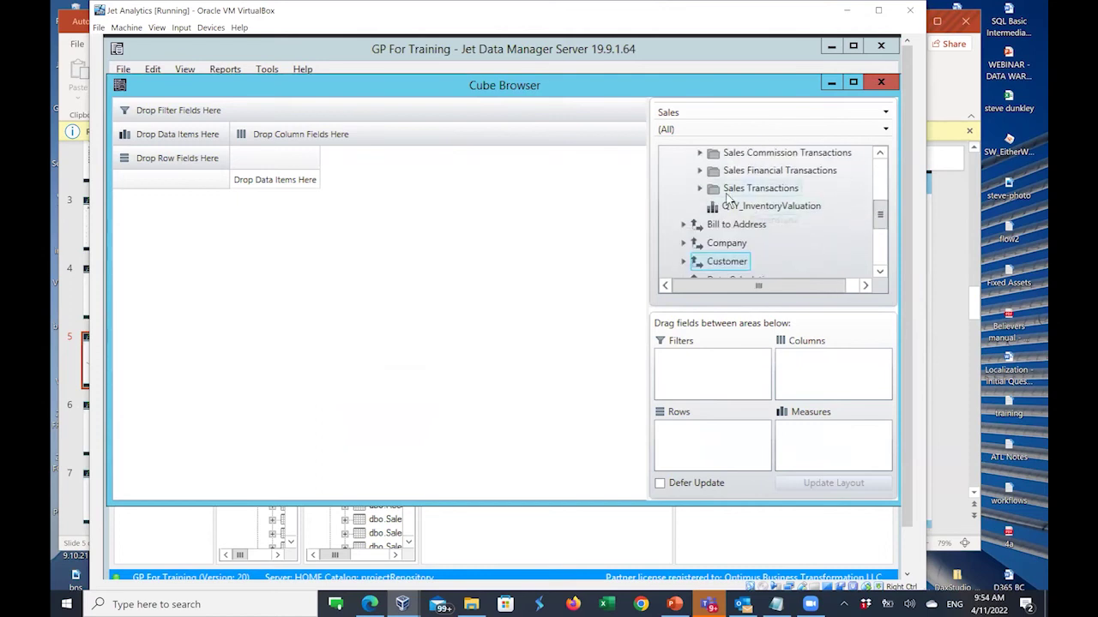
pyautogui.click(699, 188)
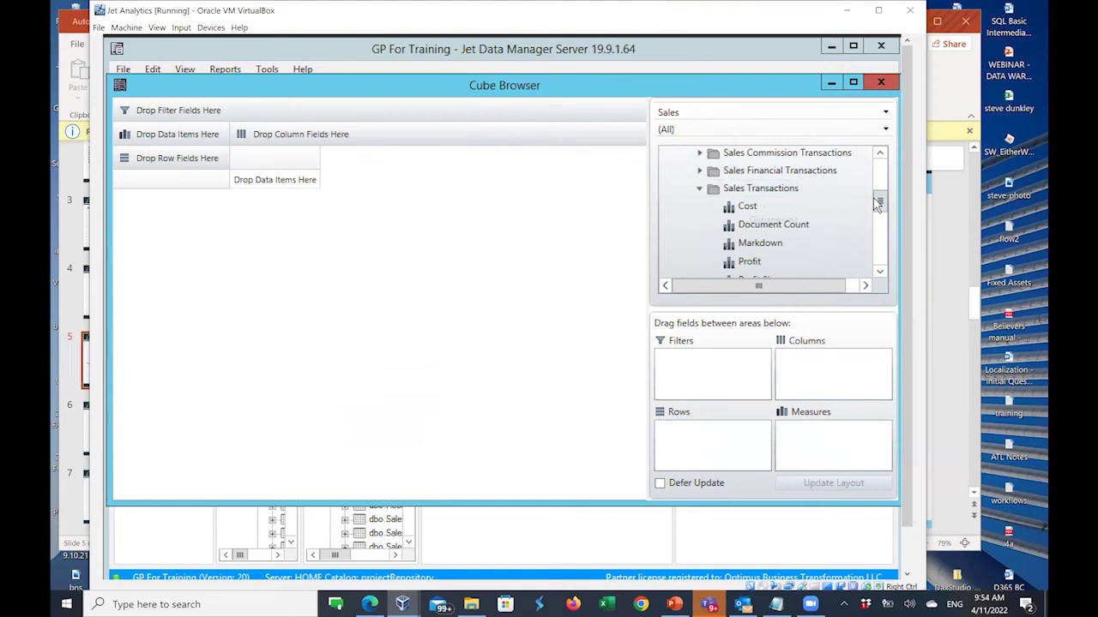
pyautogui.moveTo(880, 204); pyautogui.dragTo(880, 215)
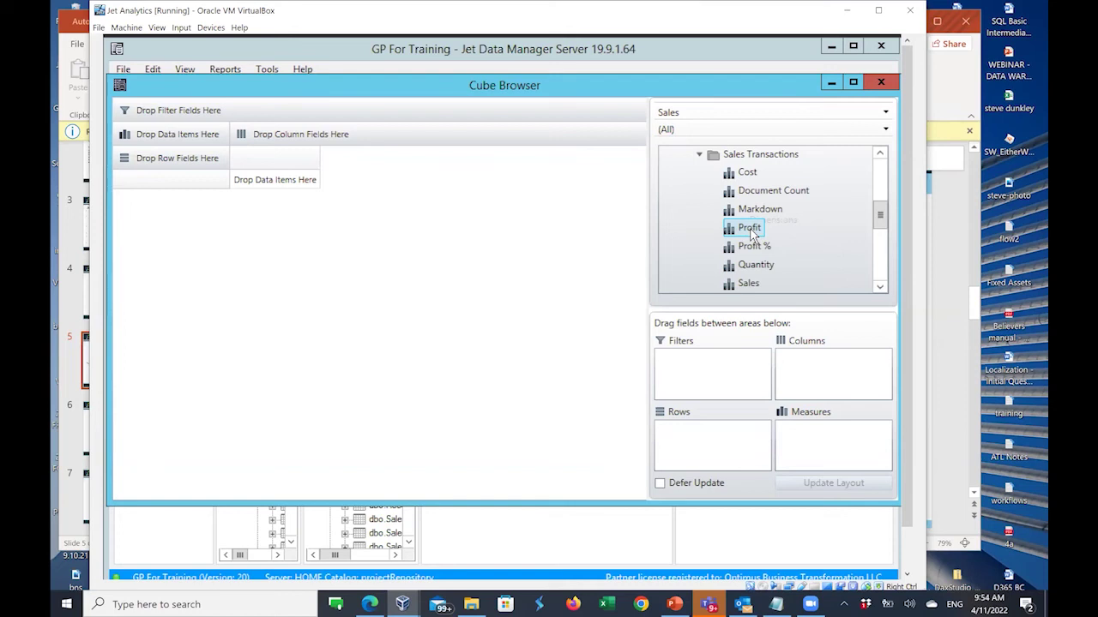
pyautogui.moveTo(880, 213); pyautogui.dragTo(880, 167)
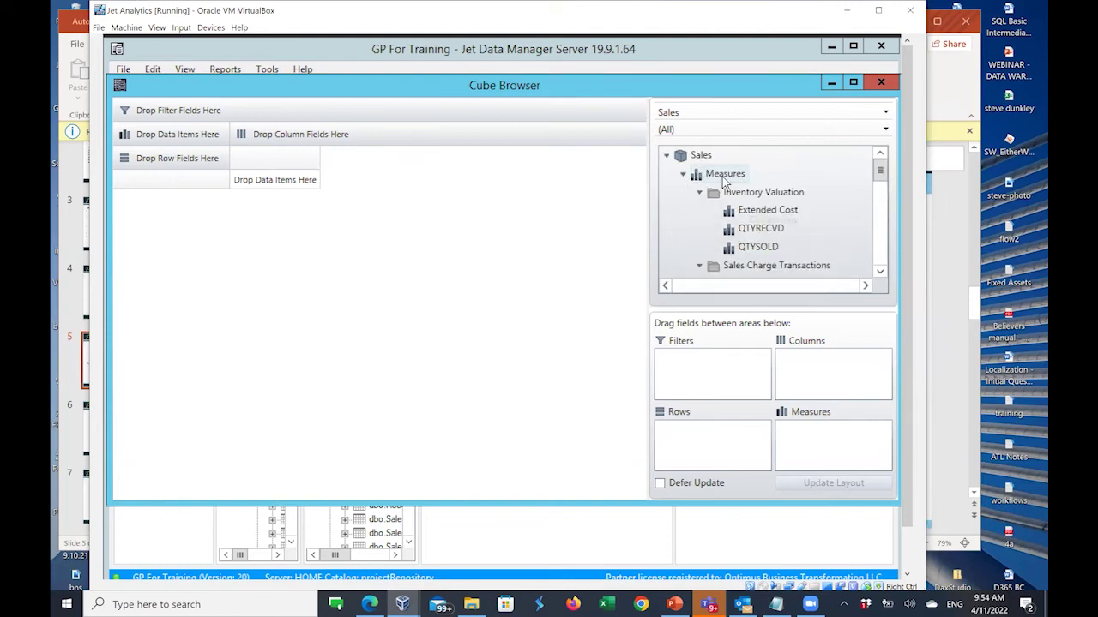
pyautogui.moveTo(880, 173); pyautogui.dragTo(881, 217)
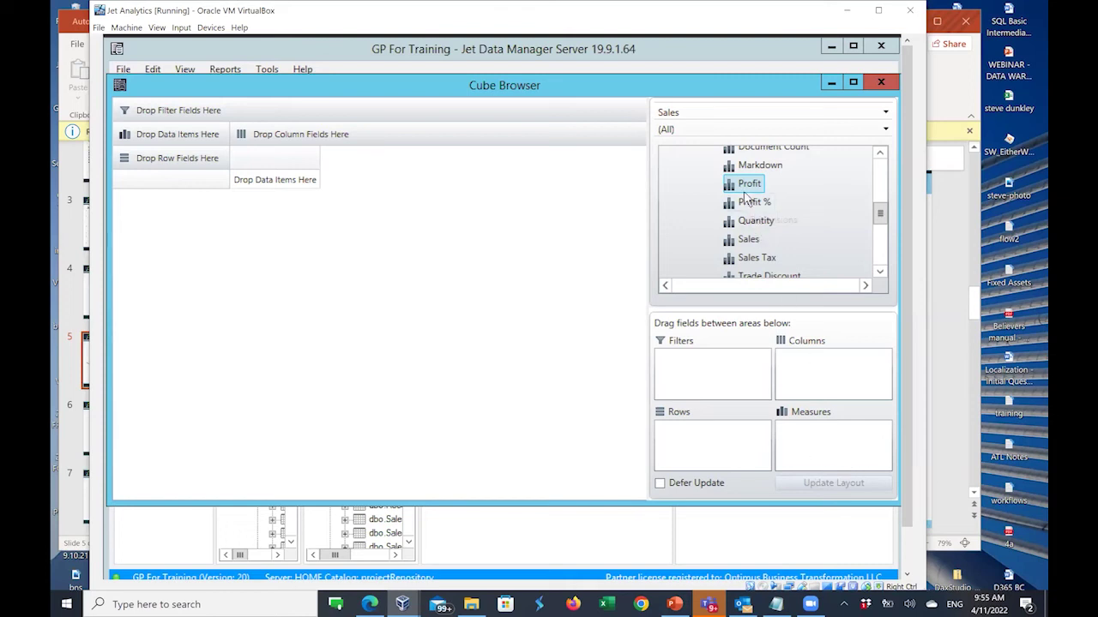
# - Drop Profit into the Measures box, giving a Sales total of 1,176,542
pyautogui.moveTo(733, 188); pyautogui.dragTo(821, 445)
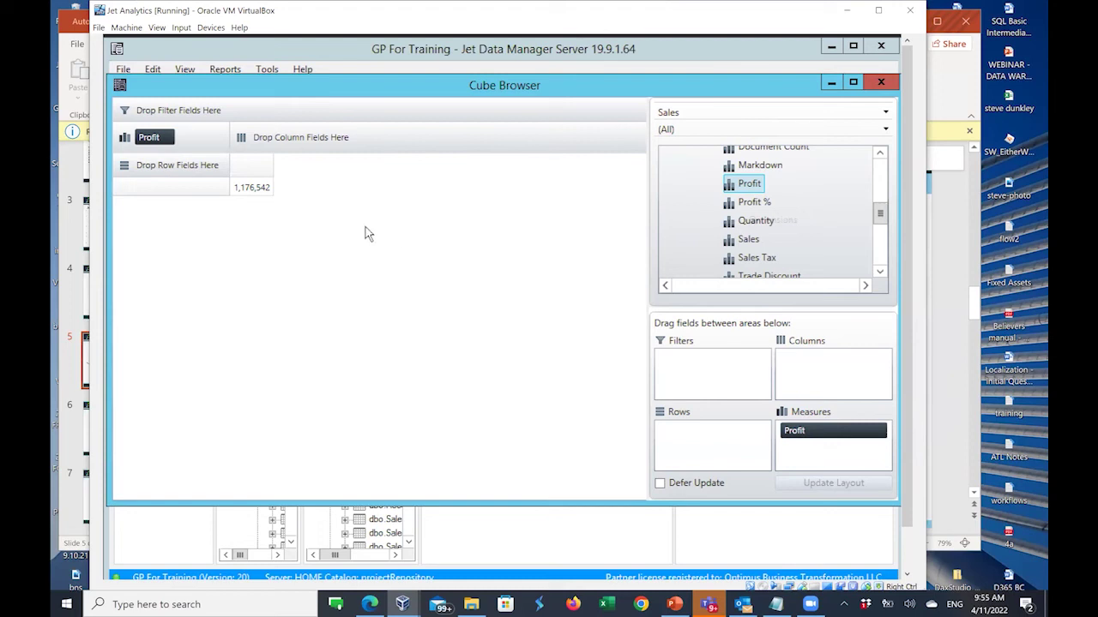
pyautogui.moveTo(150, 141)
# - Collapse Measures and briefly expand, then collapse, the Date Calculation dimension
pyautogui.moveTo(880, 217); pyautogui.dragTo(881, 167)
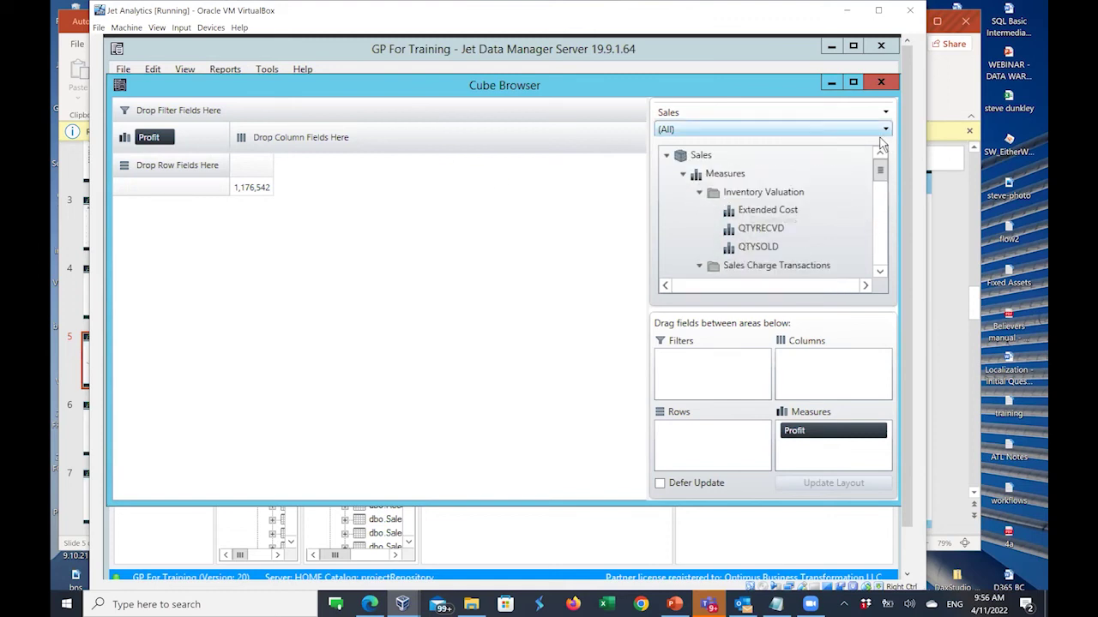
pyautogui.click(686, 174)
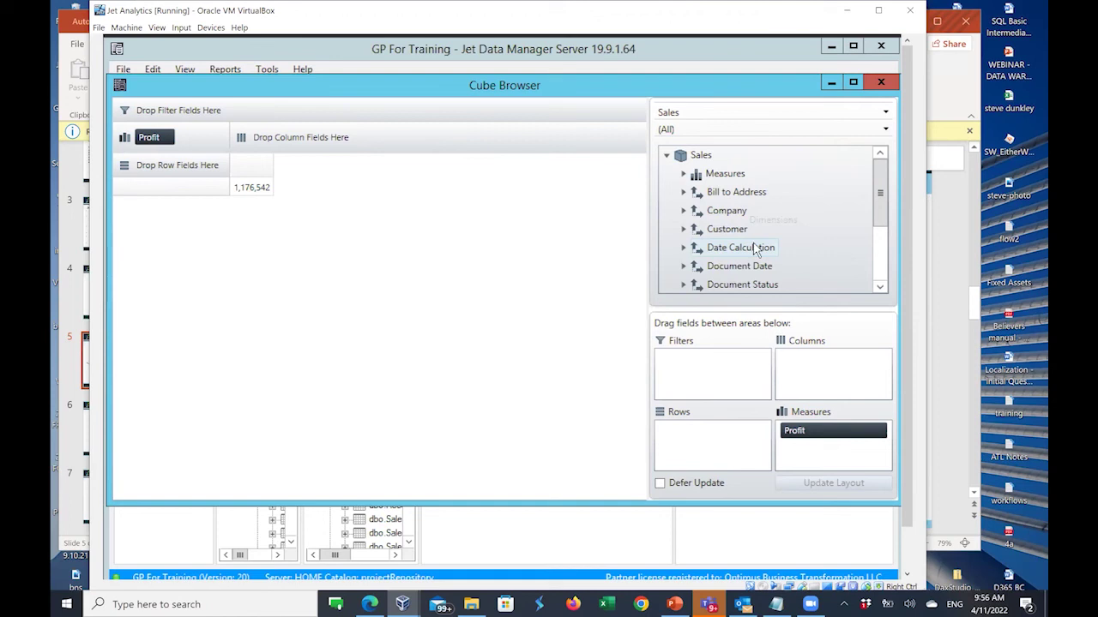
pyautogui.moveTo(880, 197); pyautogui.dragTo(881, 211)
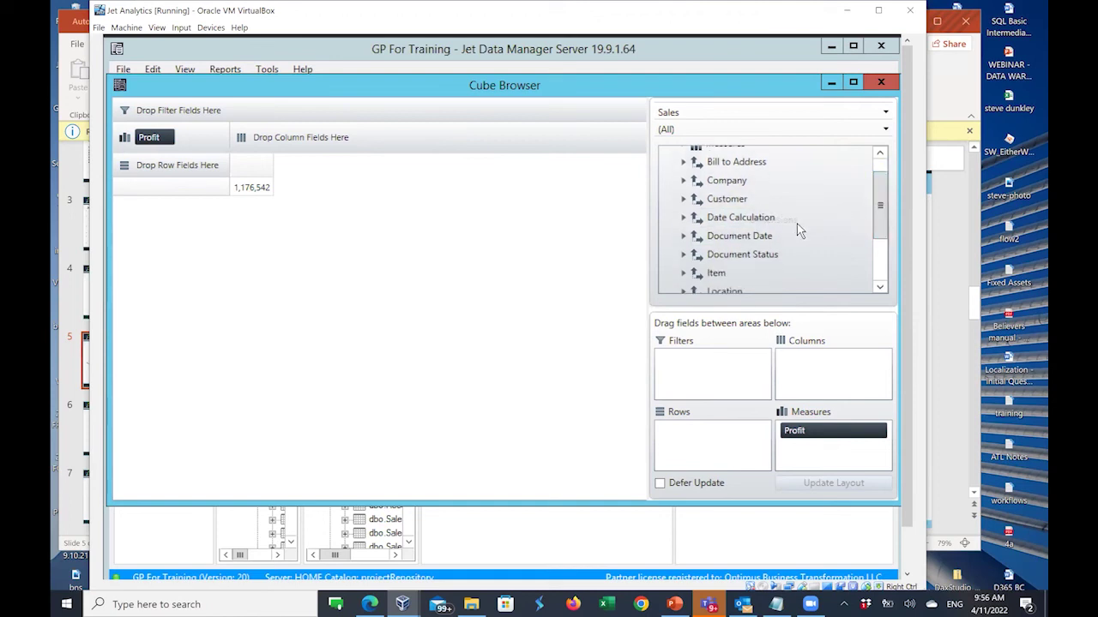
pyautogui.click(683, 217)
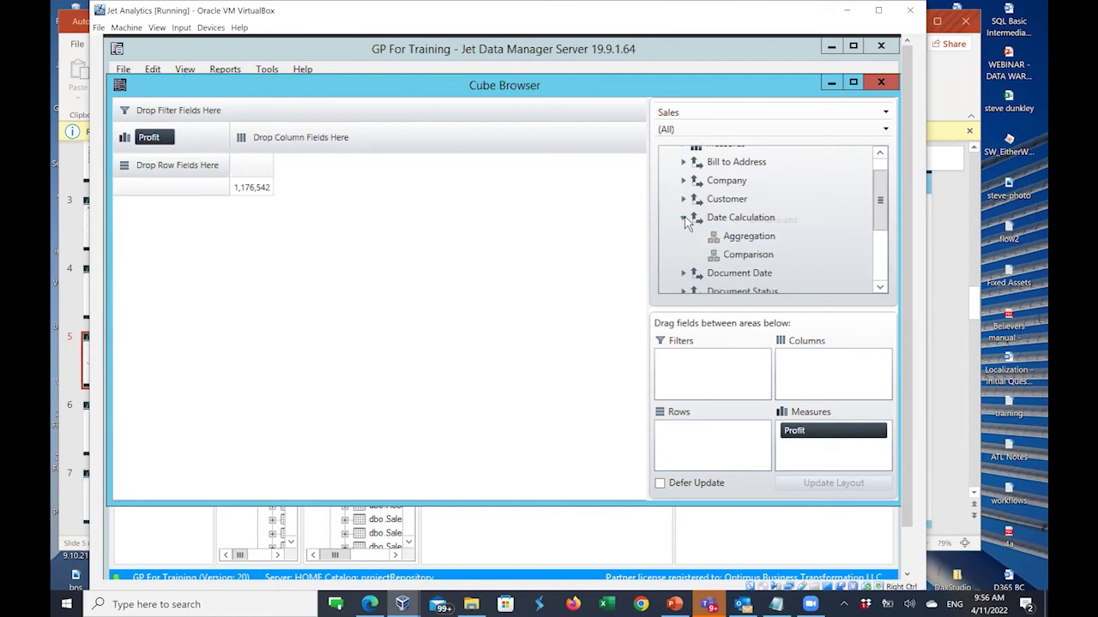
pyautogui.click(684, 219)
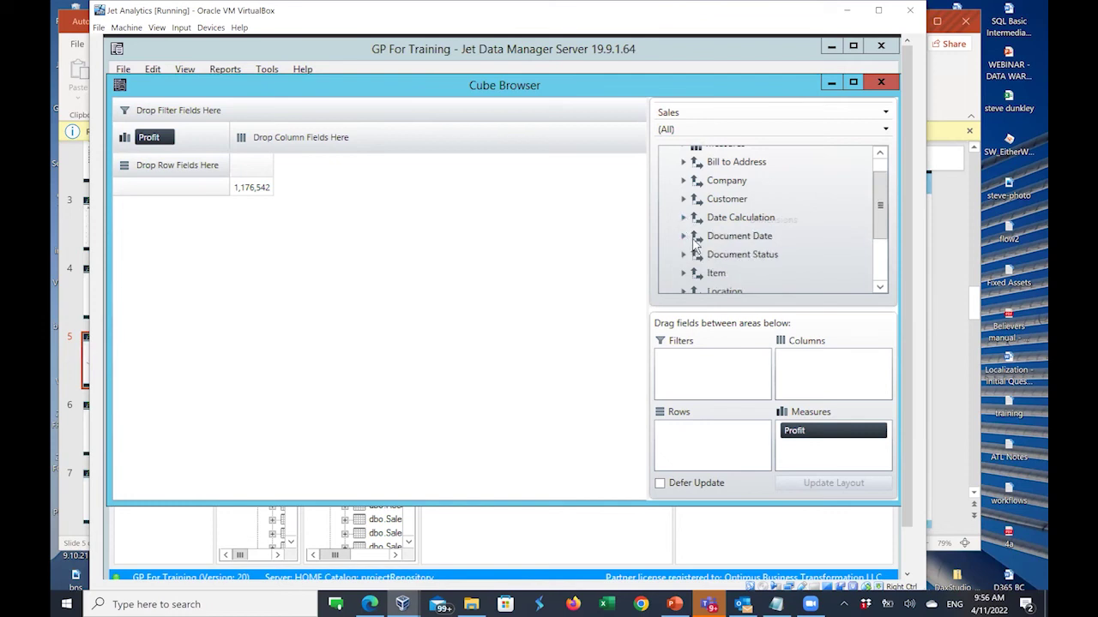
# - Expand Document Date and toggle Date YQMD to view its Year, Quarter, Month and Day levels
pyautogui.click(685, 239)
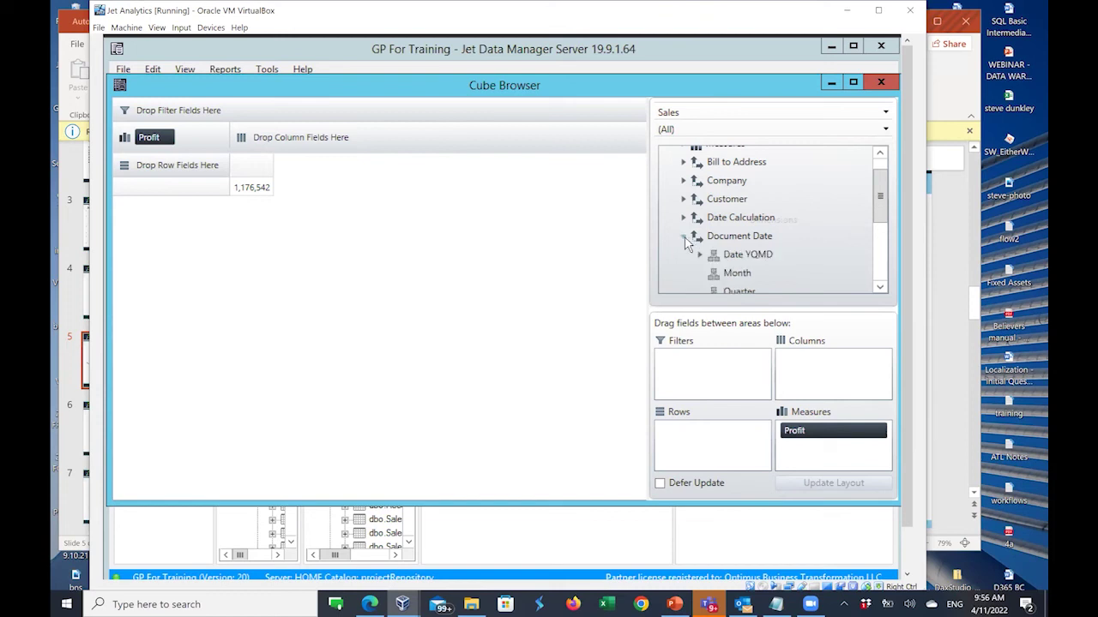
pyautogui.scroll(-2, 881, 214)
pyautogui.moveTo(881, 215); pyautogui.dragTo(881, 221)
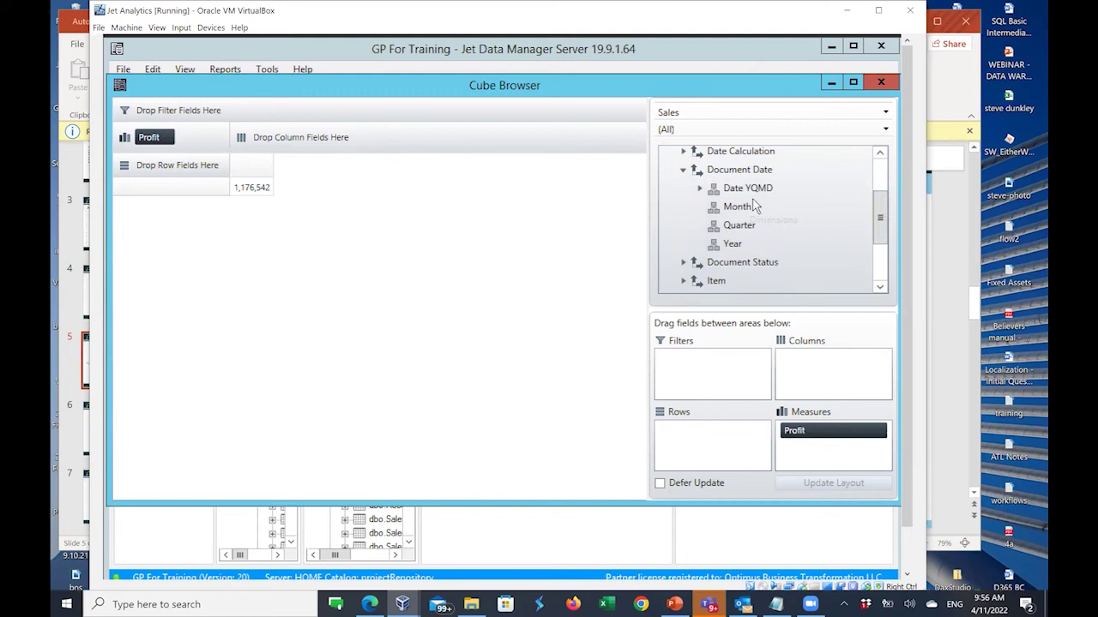
pyautogui.click(699, 190)
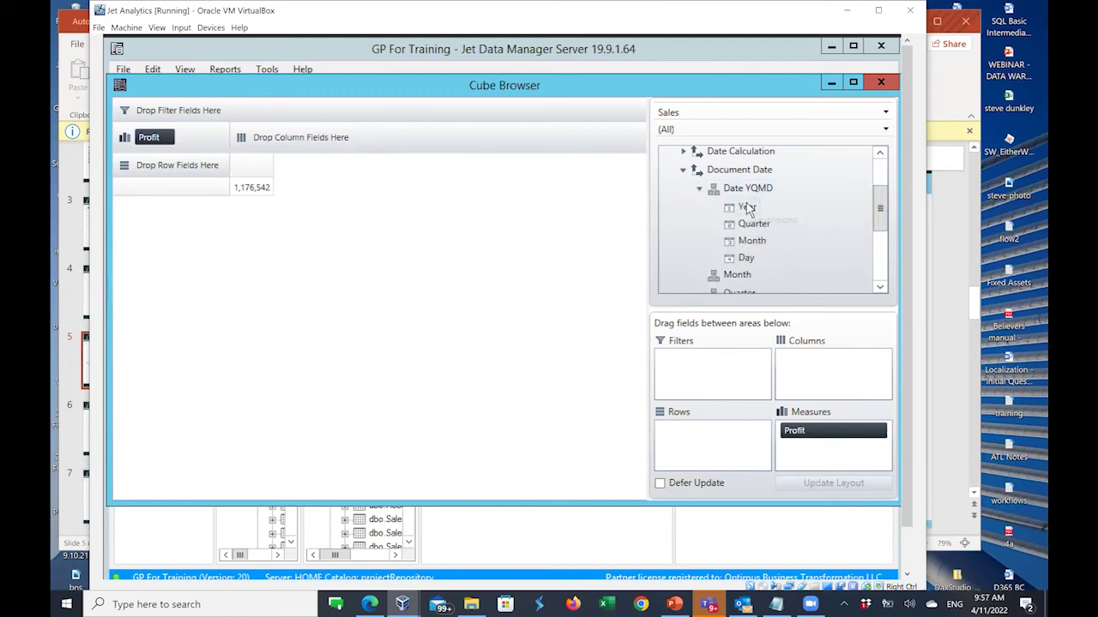
pyautogui.click(700, 191)
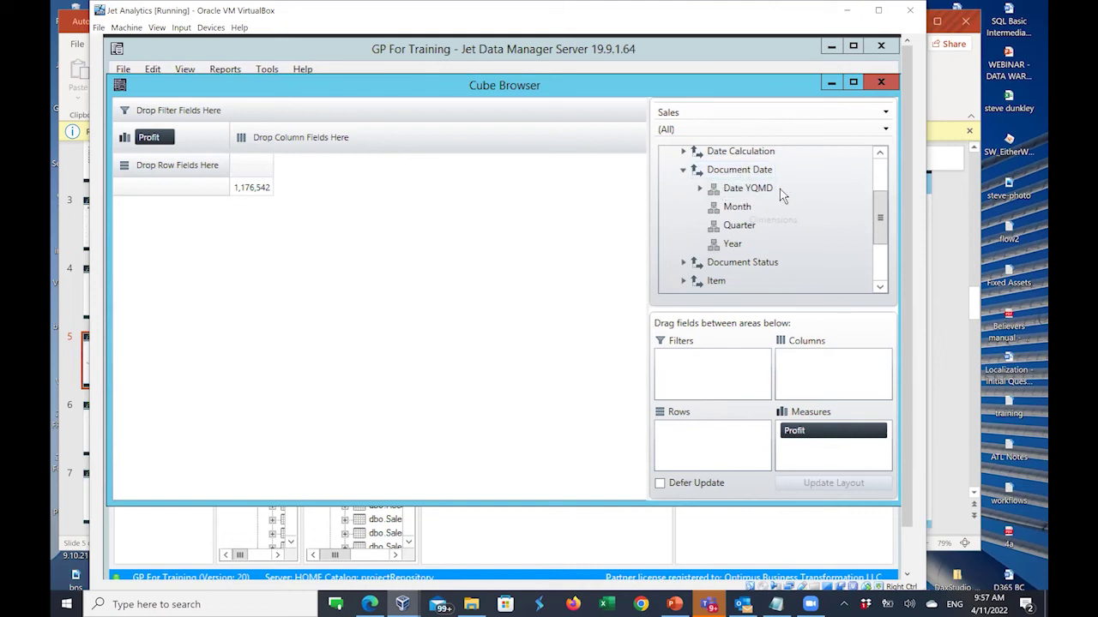
pyautogui.click(700, 188)
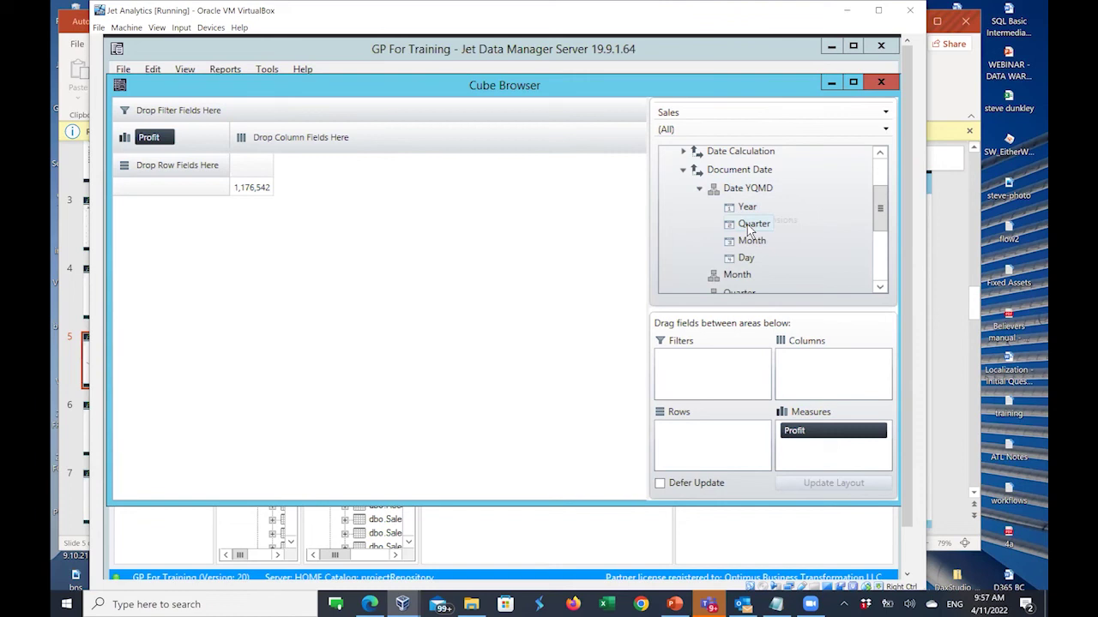
pyautogui.click(699, 190)
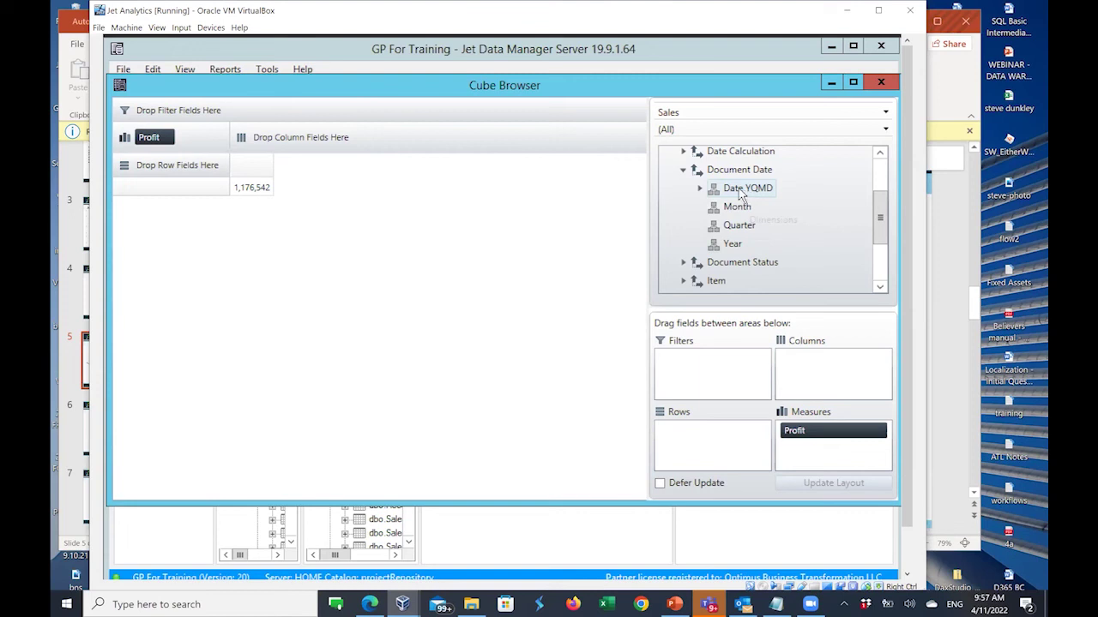
# - Put Date YQMD on the rows, drill from All Date into Unknown, then remove it
pyautogui.click(740, 190)
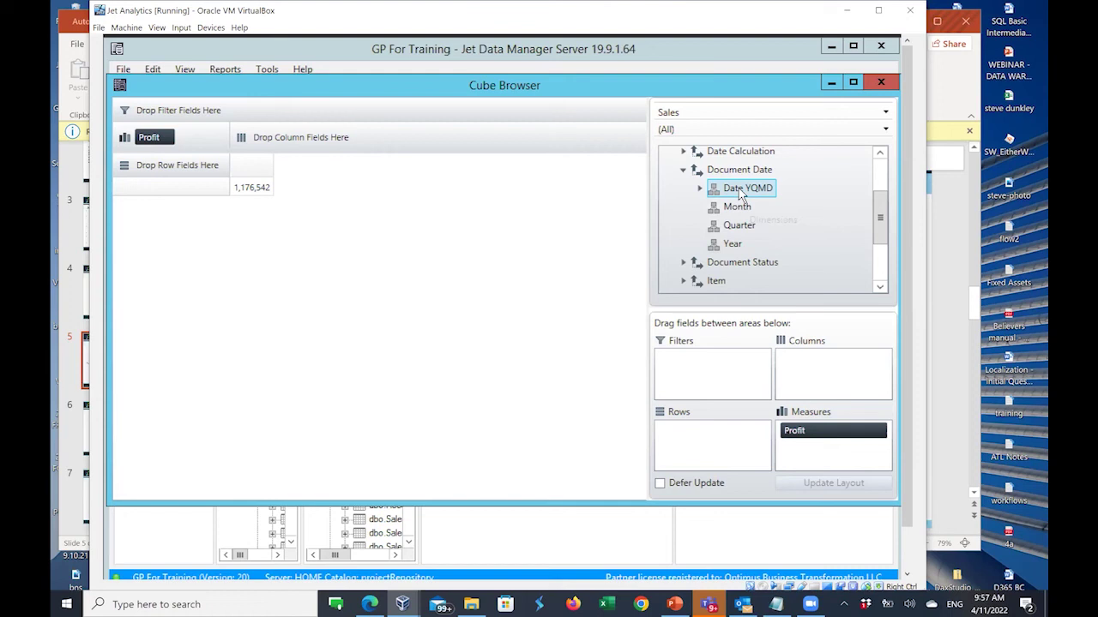
pyautogui.moveTo(739, 194); pyautogui.dragTo(696, 433)
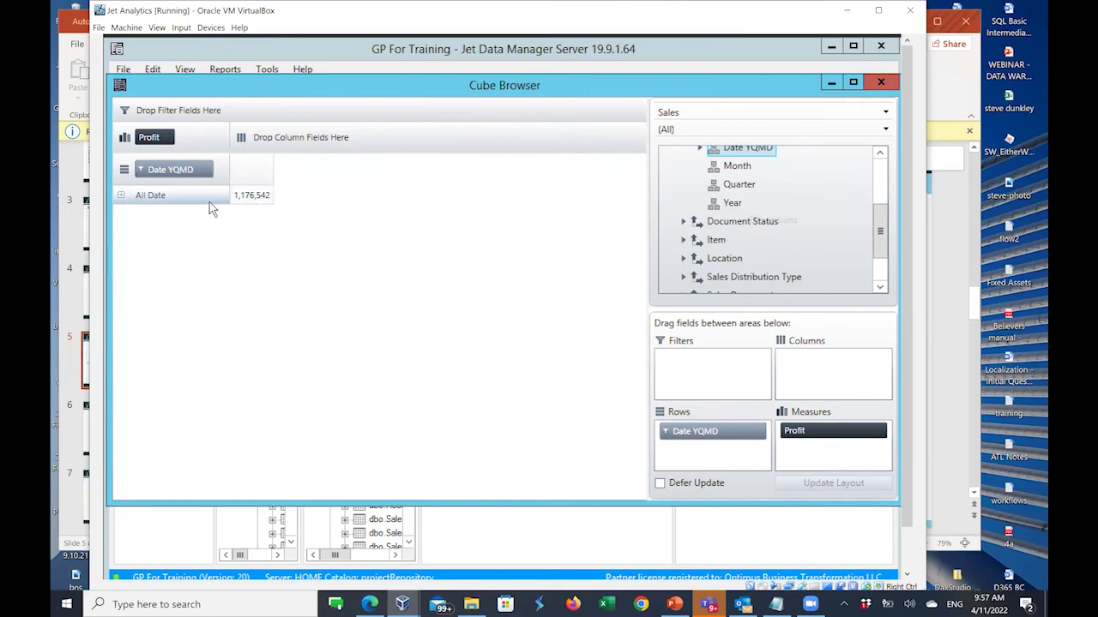
pyautogui.click(122, 196)
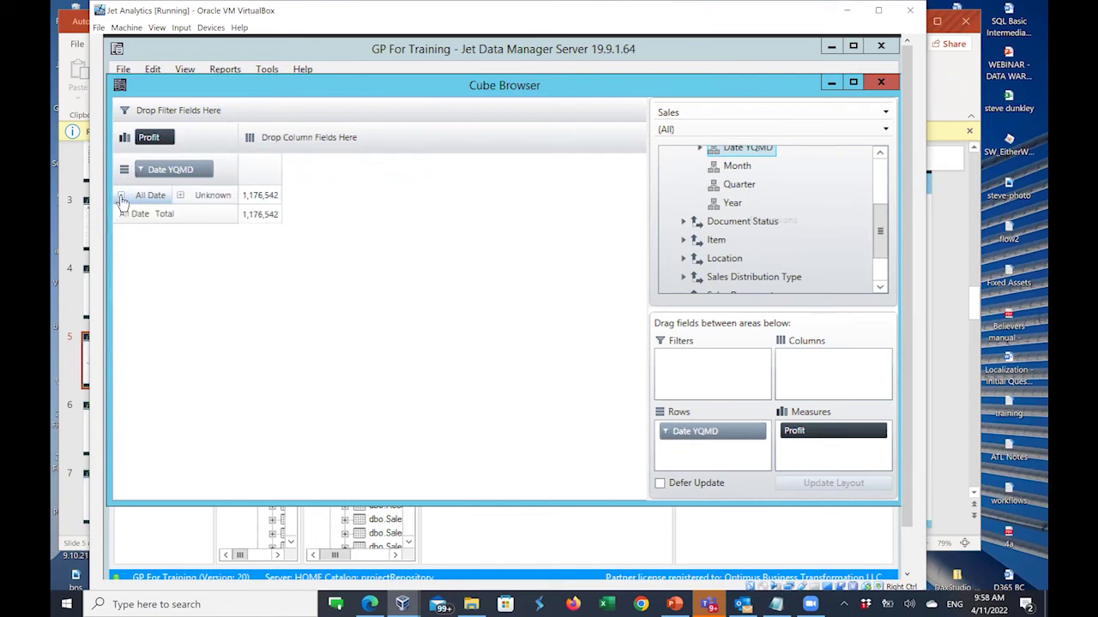
pyautogui.click(181, 197)
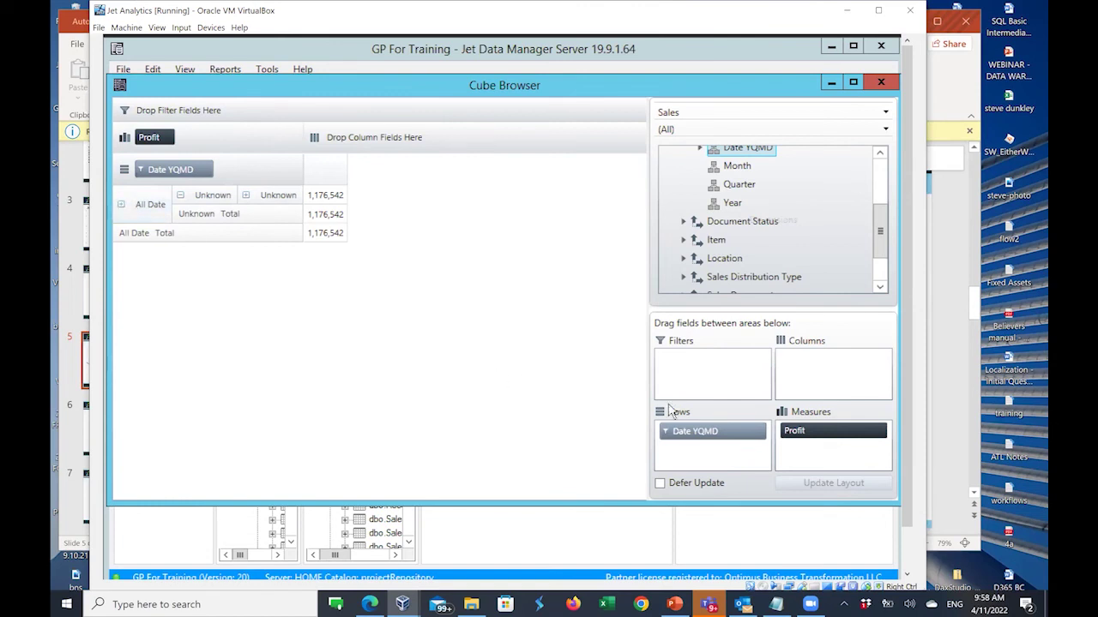
pyautogui.moveTo(705, 438); pyautogui.dragTo(499, 431)
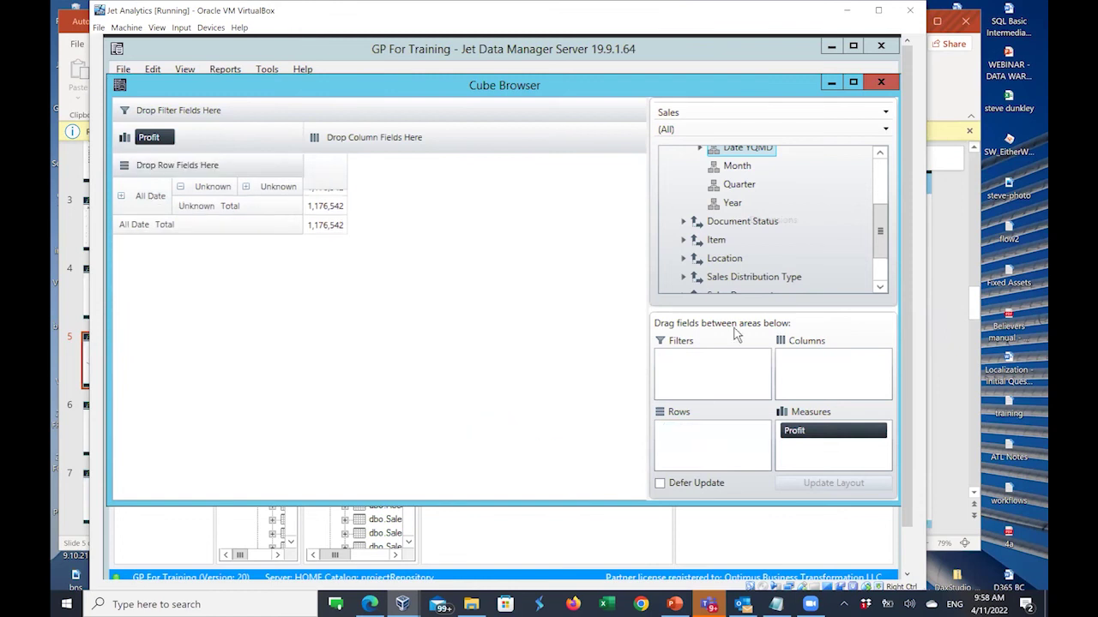
# - Collapse Document Date, try Location on the rows, then use Customer's by Country by State by City instead
pyautogui.moveTo(878, 221); pyautogui.dragTo(876, 180)
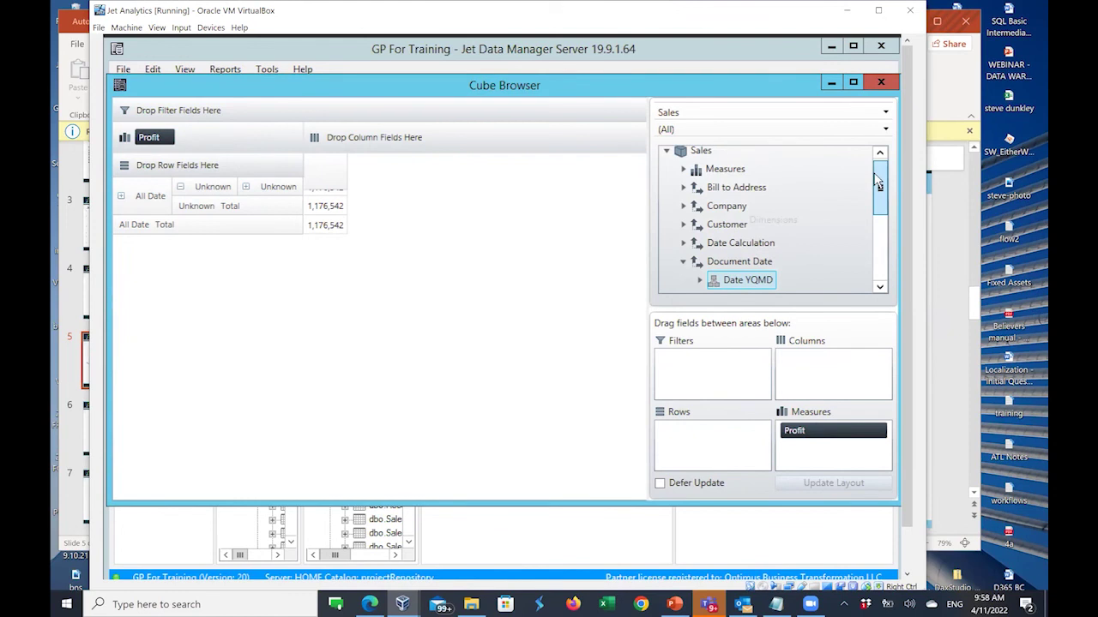
pyautogui.moveTo(878, 180); pyautogui.dragTo(879, 189)
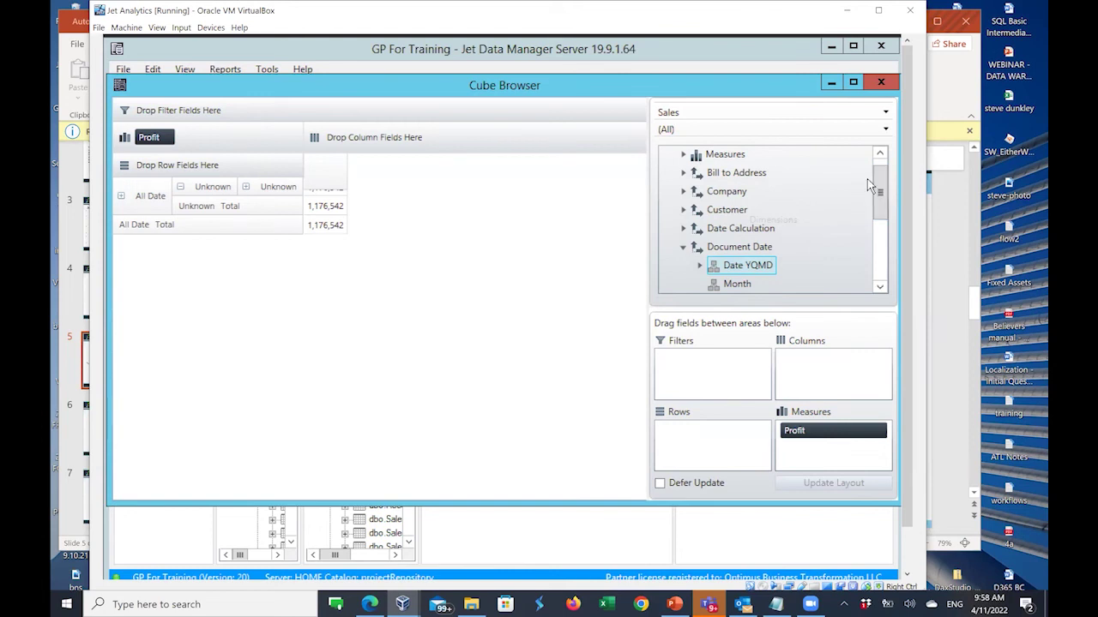
pyautogui.click(683, 247)
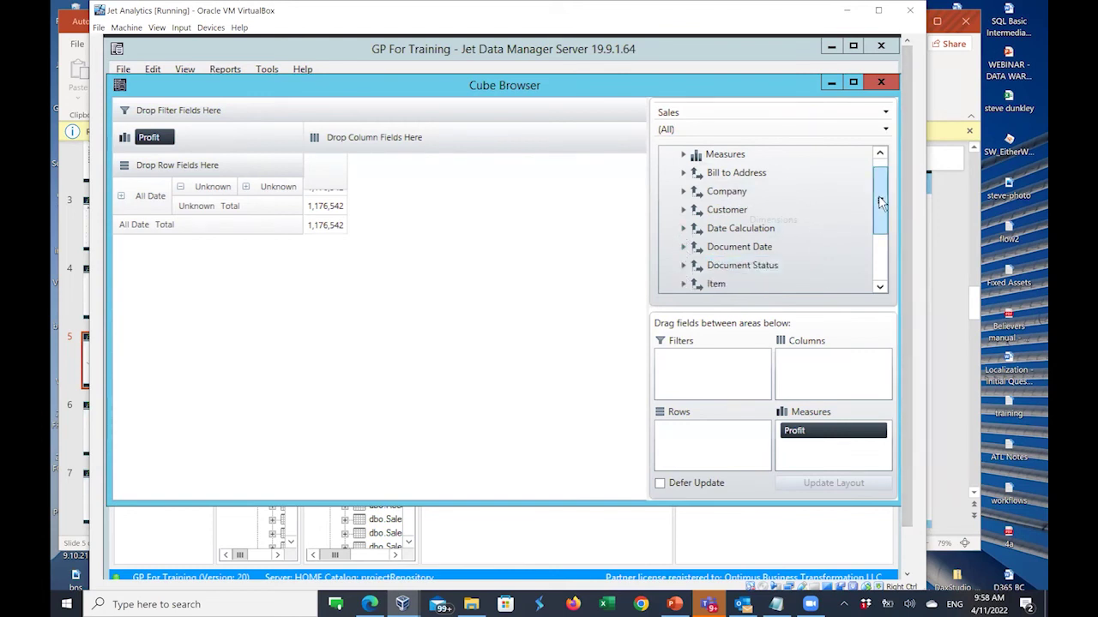
pyautogui.moveTo(880, 204); pyautogui.dragTo(881, 226)
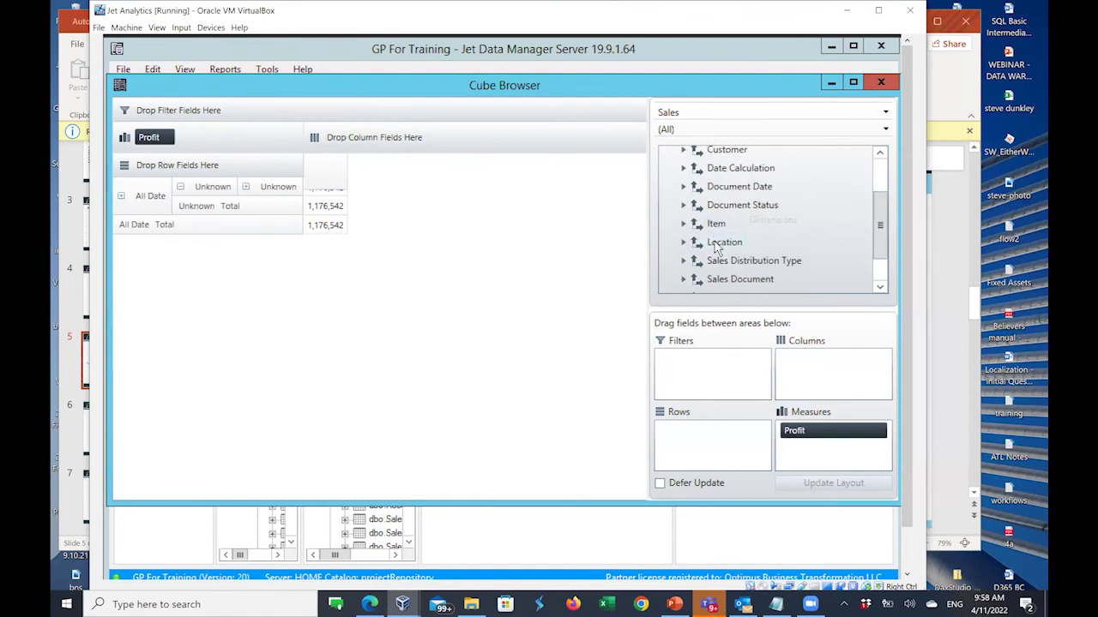
pyautogui.moveTo(716, 247); pyautogui.dragTo(708, 445)
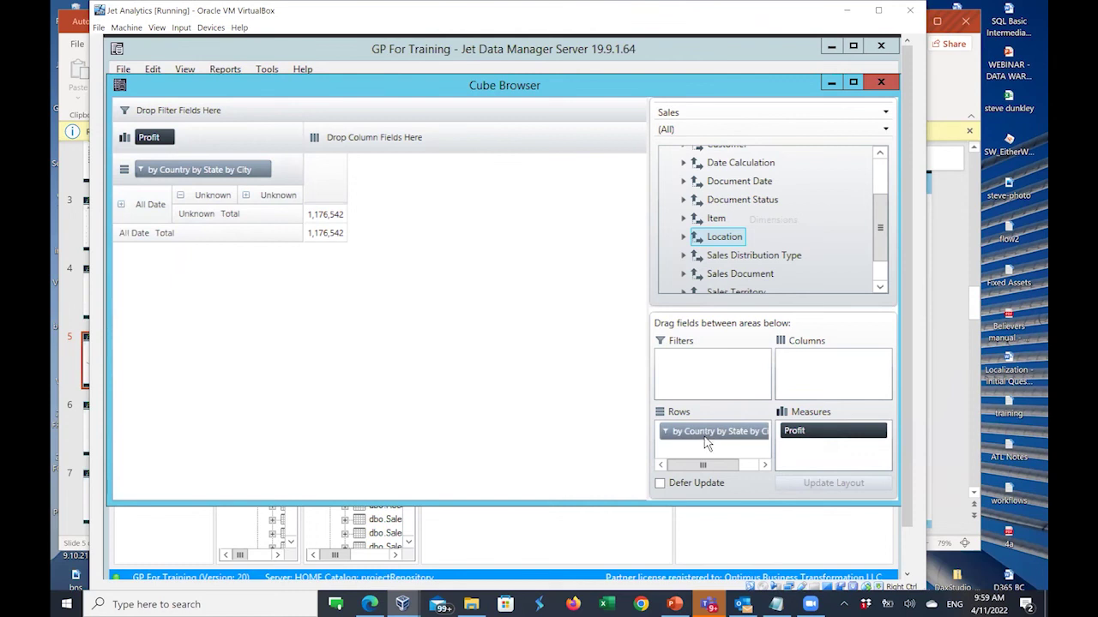
pyautogui.moveTo(716, 432); pyautogui.dragTo(421, 400)
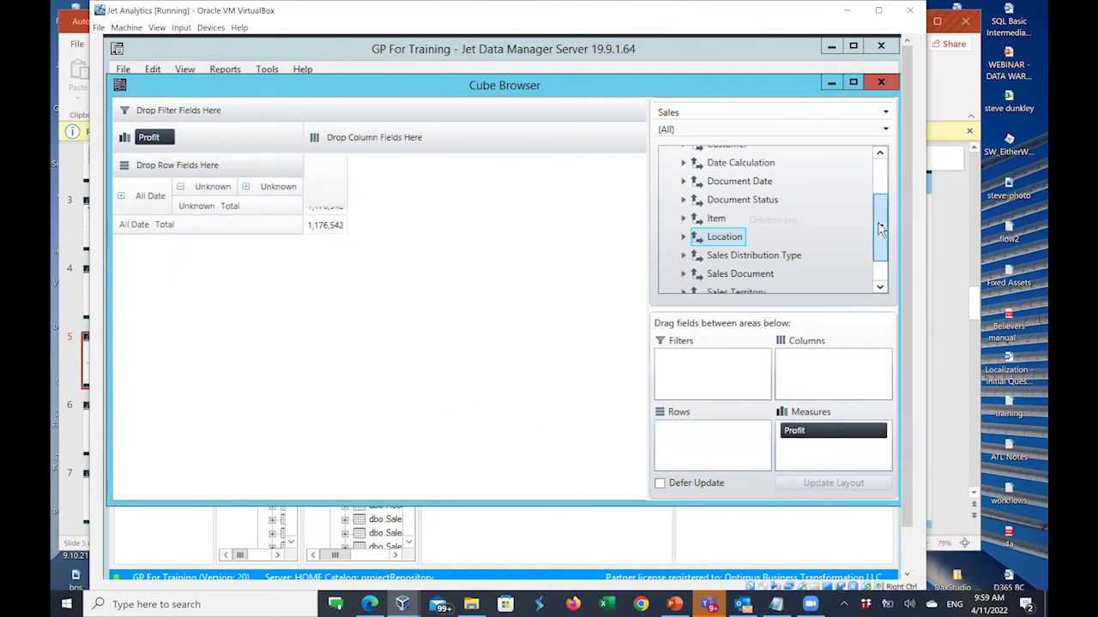
pyautogui.moveTo(878, 221); pyautogui.dragTo(881, 187)
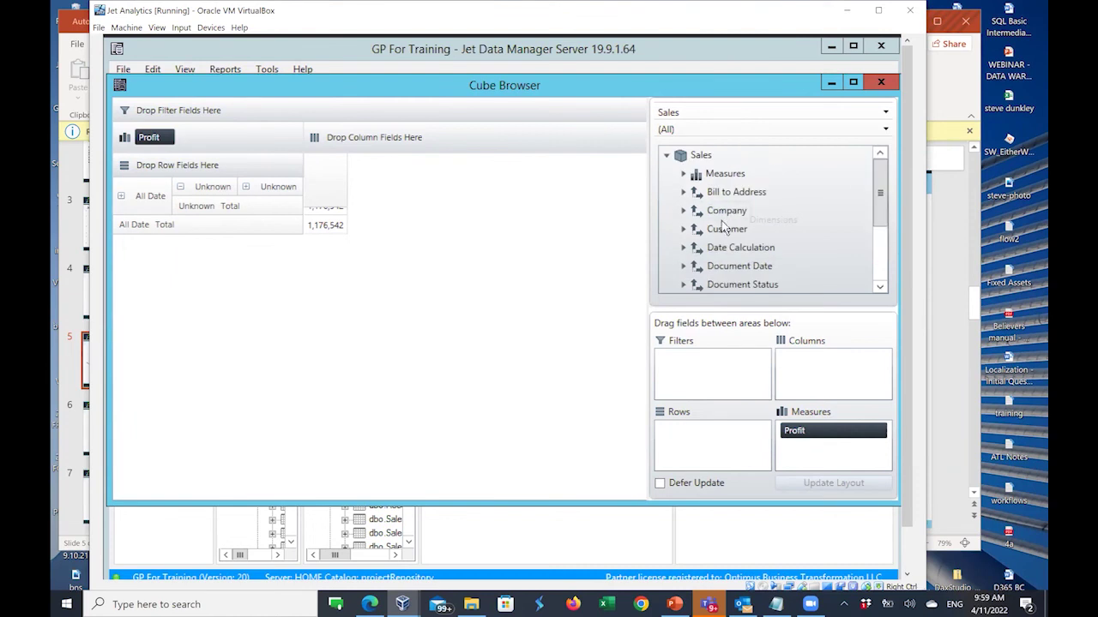
pyautogui.moveTo(720, 232); pyautogui.dragTo(712, 444)
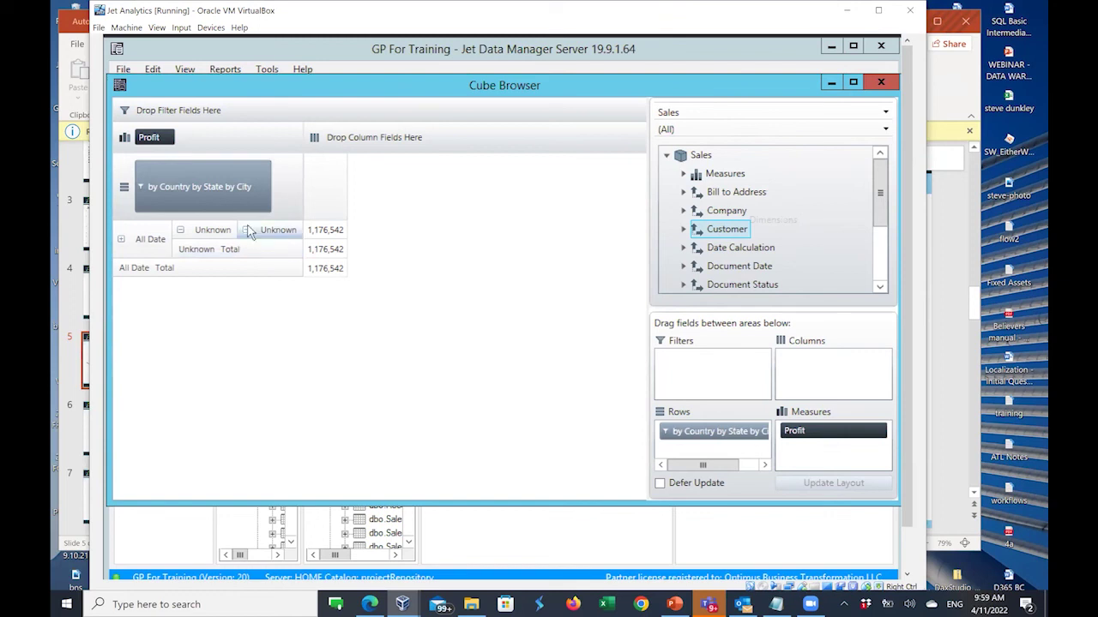
# - Close the Cube Browser and start Deploy and Execute on JetGpOlap, confirming Version Details
pyautogui.click(879, 83)
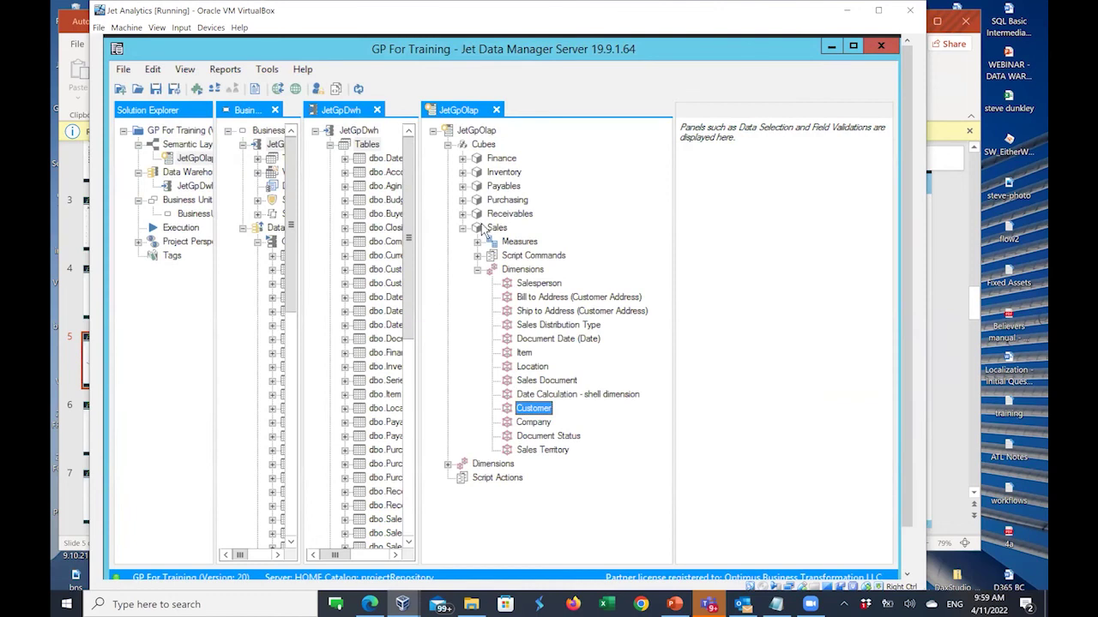
pyautogui.rightClick(462, 133)
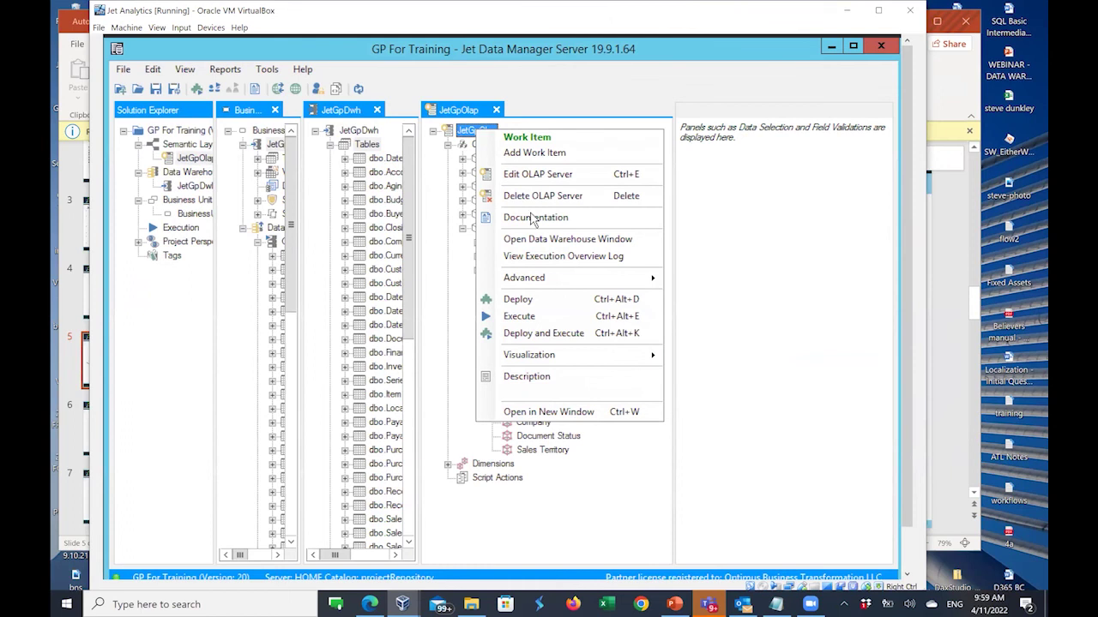
pyautogui.click(540, 334)
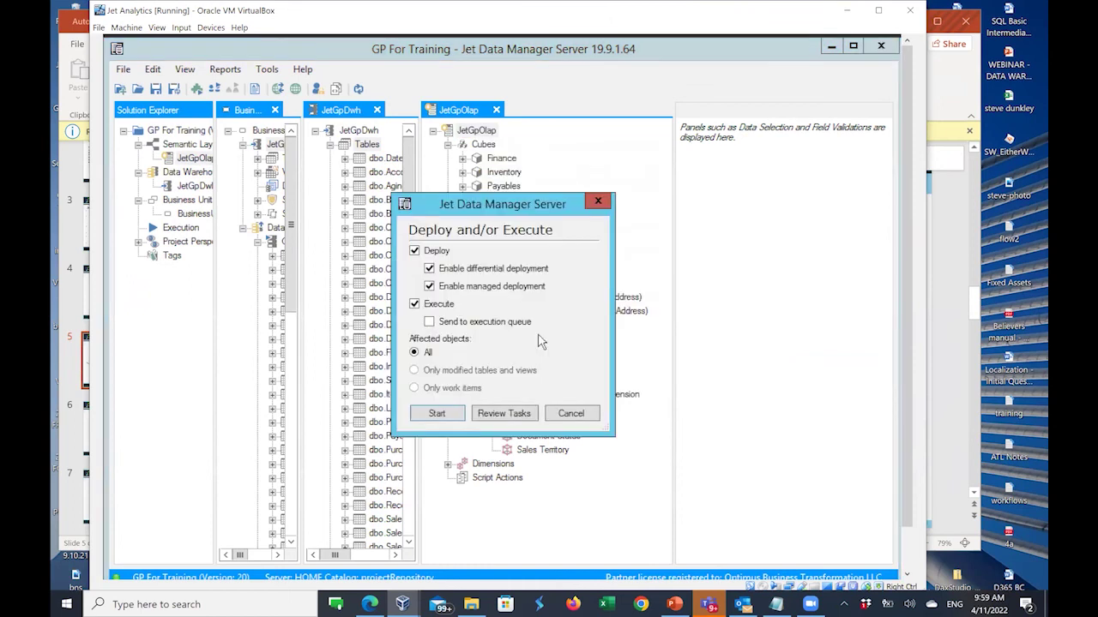
pyautogui.click(437, 414)
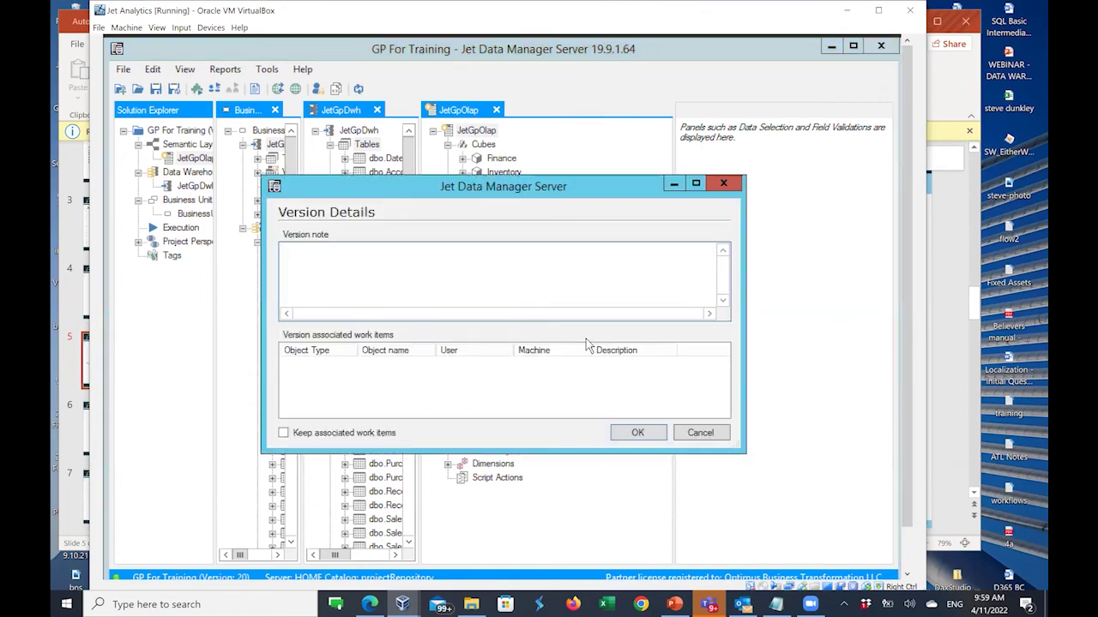
pyautogui.click(632, 433)
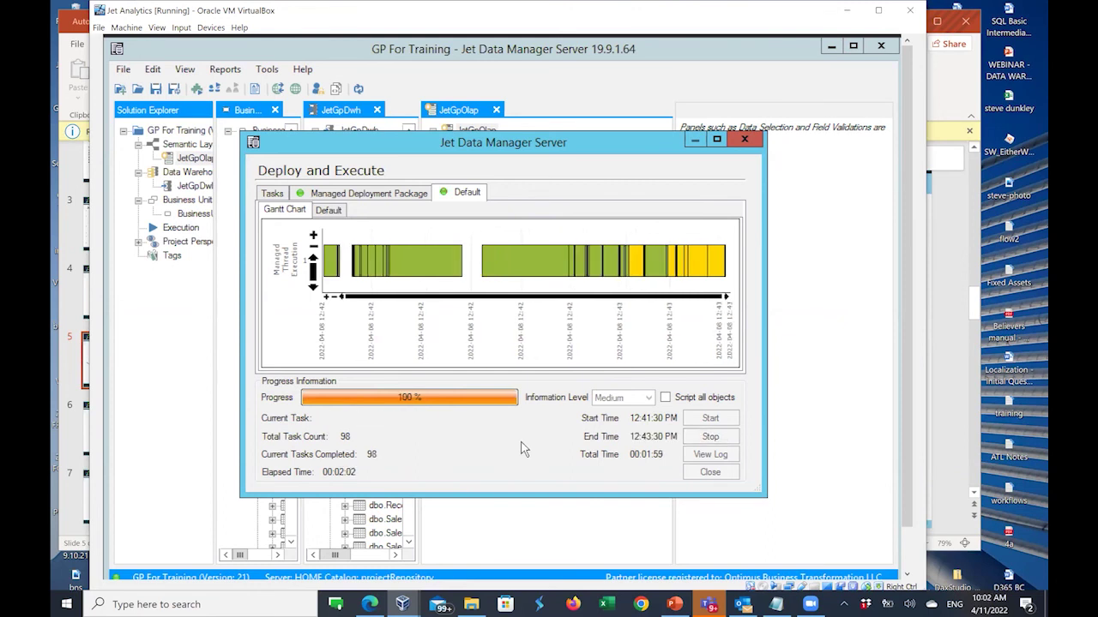
# - Close the Deploy and Execute report once all 98 tasks reach 100%
pyautogui.click(709, 473)
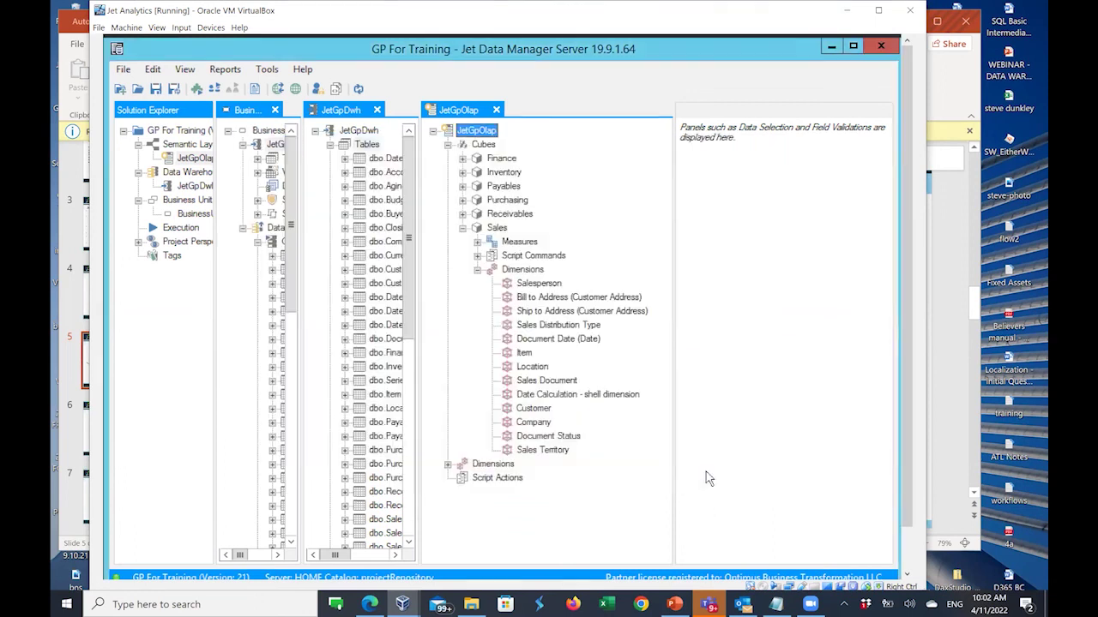
# - Reopen the Sales cube in the Cube Browser and expand its Measures
pyautogui.rightClick(496, 229)
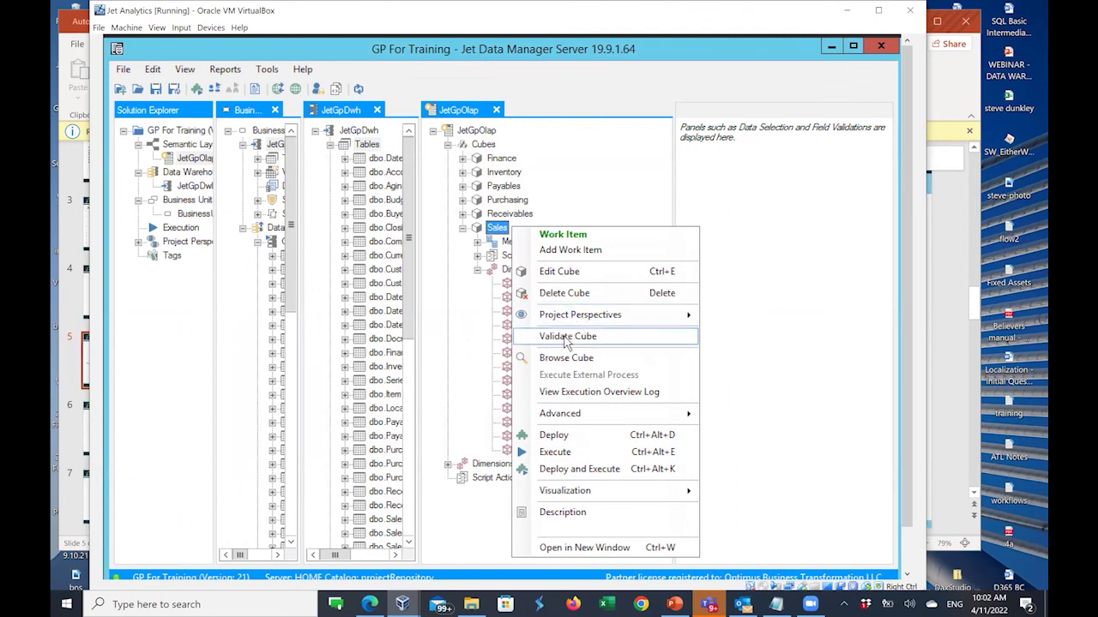
pyautogui.click(556, 360)
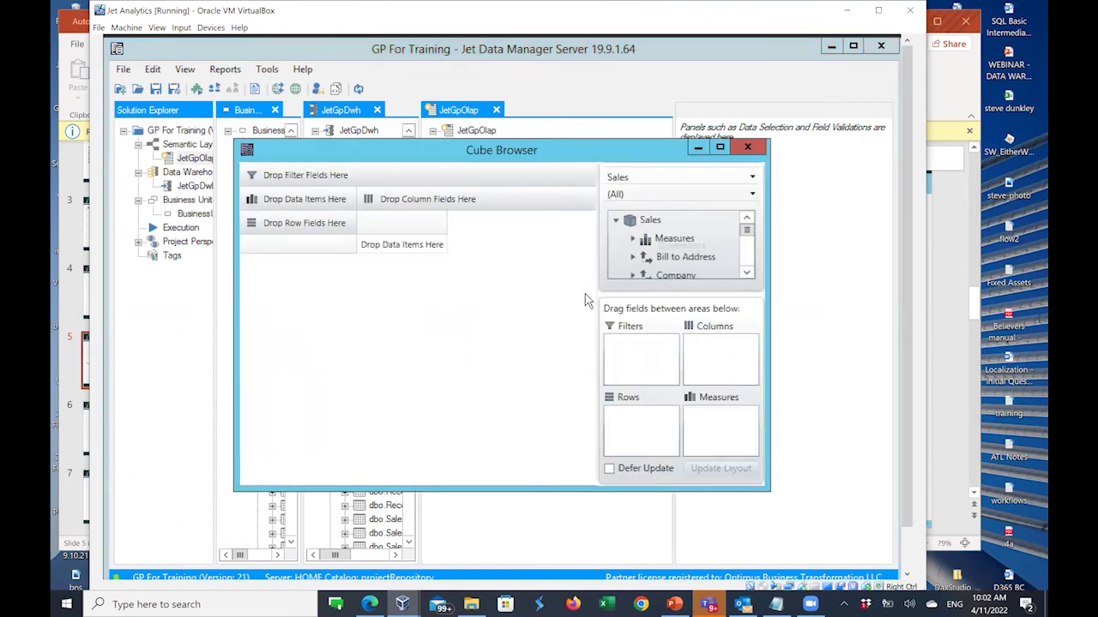
pyautogui.click(638, 245)
pyautogui.click(747, 257)
pyautogui.click(747, 257)
pyautogui.click(747, 257)
pyautogui.click(747, 257)
pyautogui.click(747, 258)
pyautogui.click(747, 257)
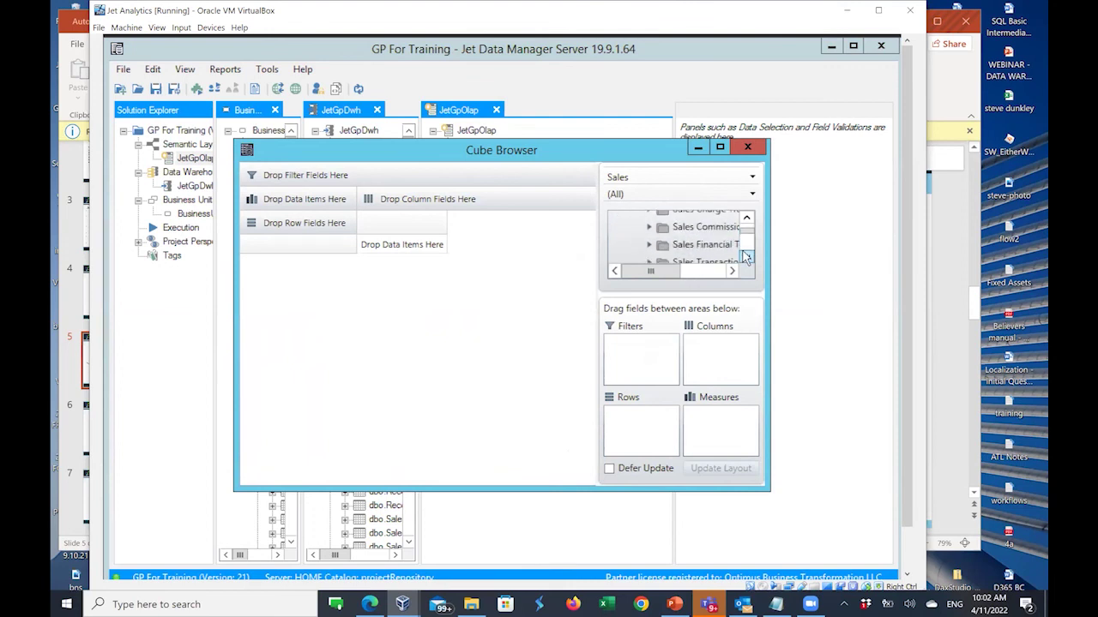
pyautogui.click(747, 257)
# - Enlarge the browser and add Cost from Sales Transactions as the measure
pyautogui.moveTo(235, 141); pyautogui.dragTo(130, 66)
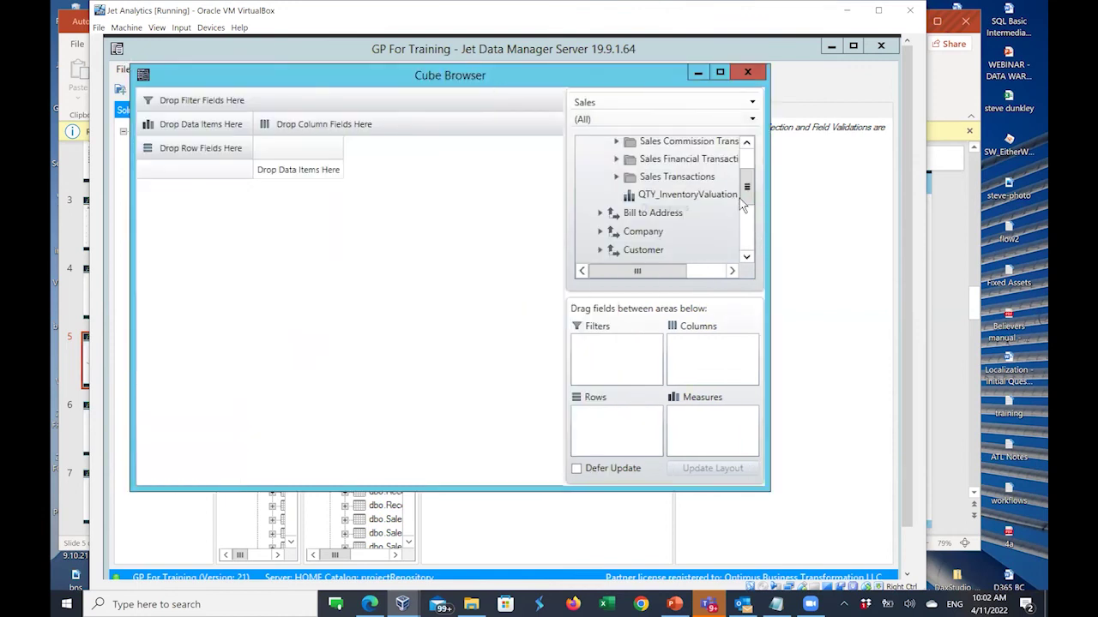
pyautogui.moveTo(755, 194); pyautogui.dragTo(755, 180)
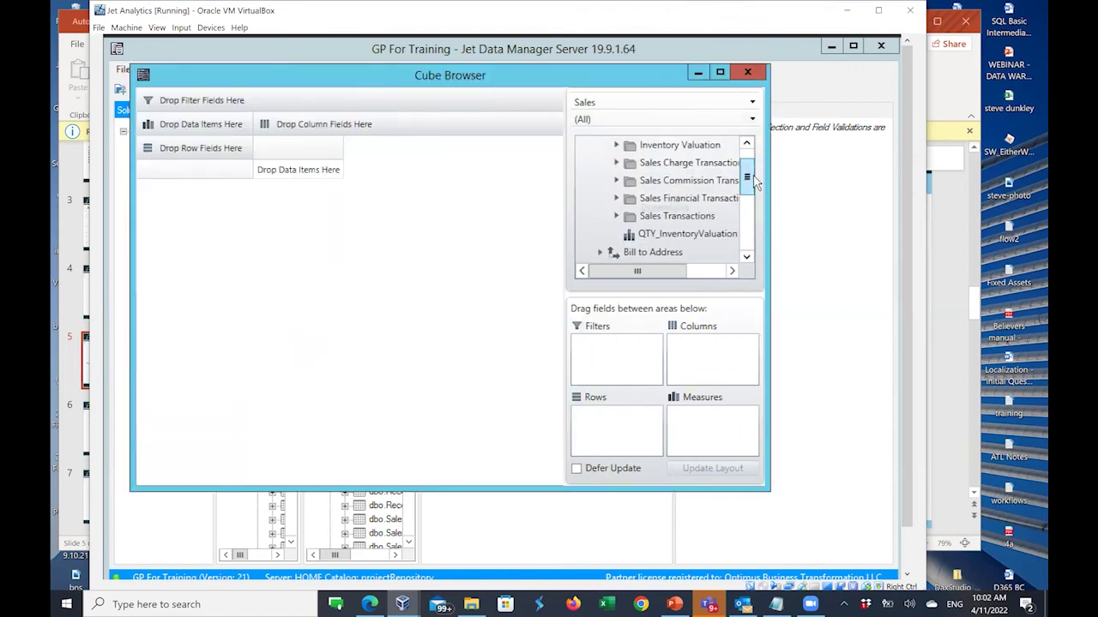
pyautogui.click(617, 217)
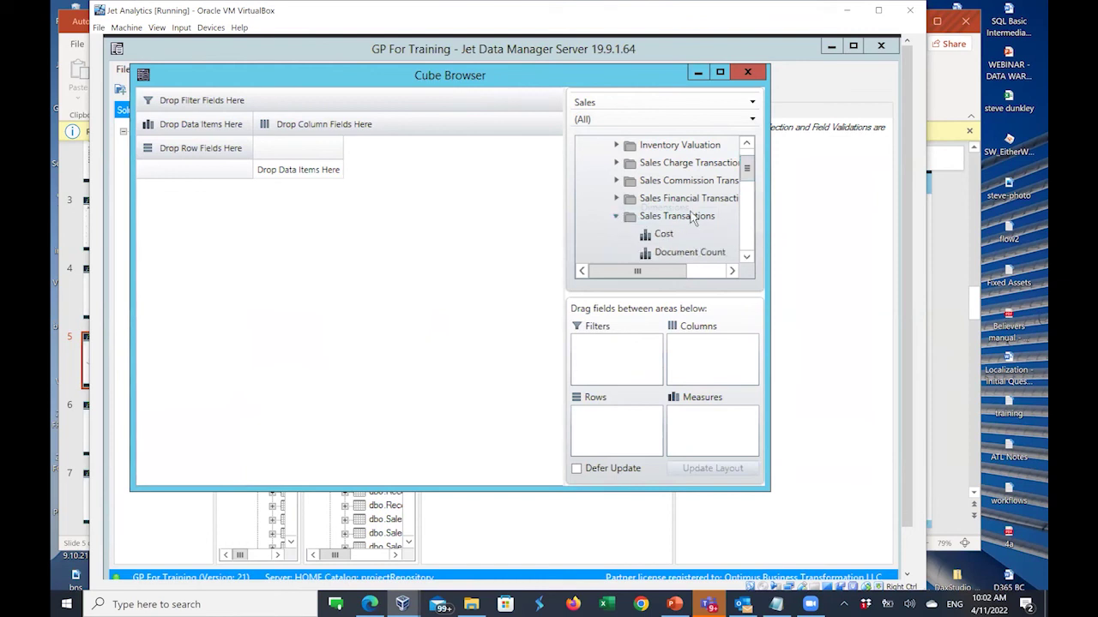
pyautogui.moveTo(662, 234); pyautogui.dragTo(705, 435)
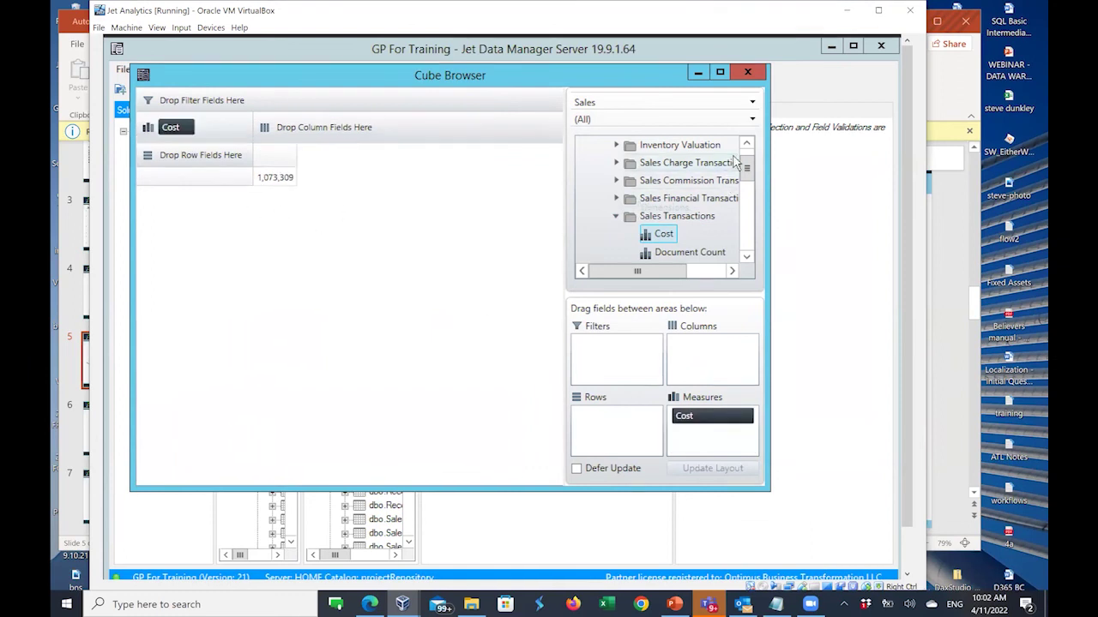
# - Put Location's by Country by State by City hierarchy on rows, showing Cost 1,073,309
pyautogui.moveTo(746, 170); pyautogui.dragTo(747, 231)
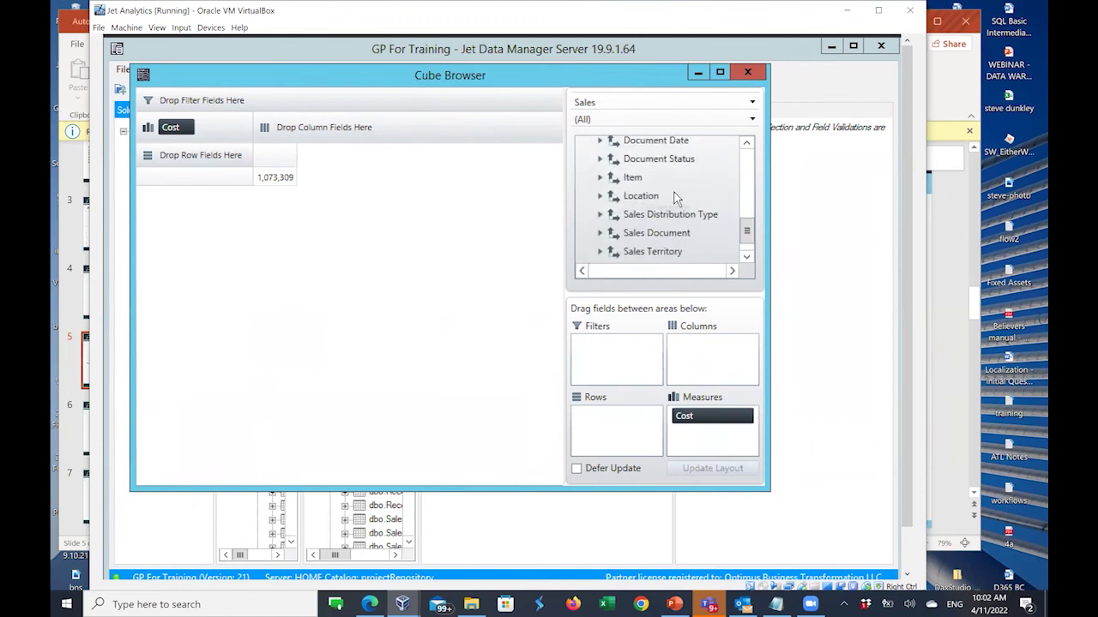
pyautogui.click(602, 196)
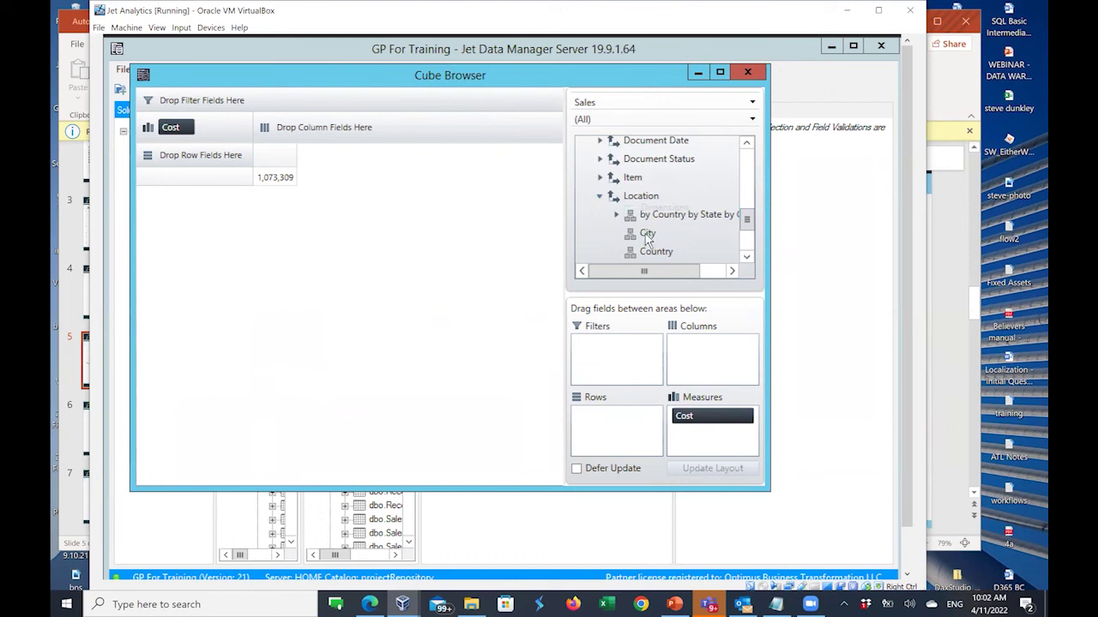
pyautogui.moveTo(652, 216); pyautogui.dragTo(609, 426)
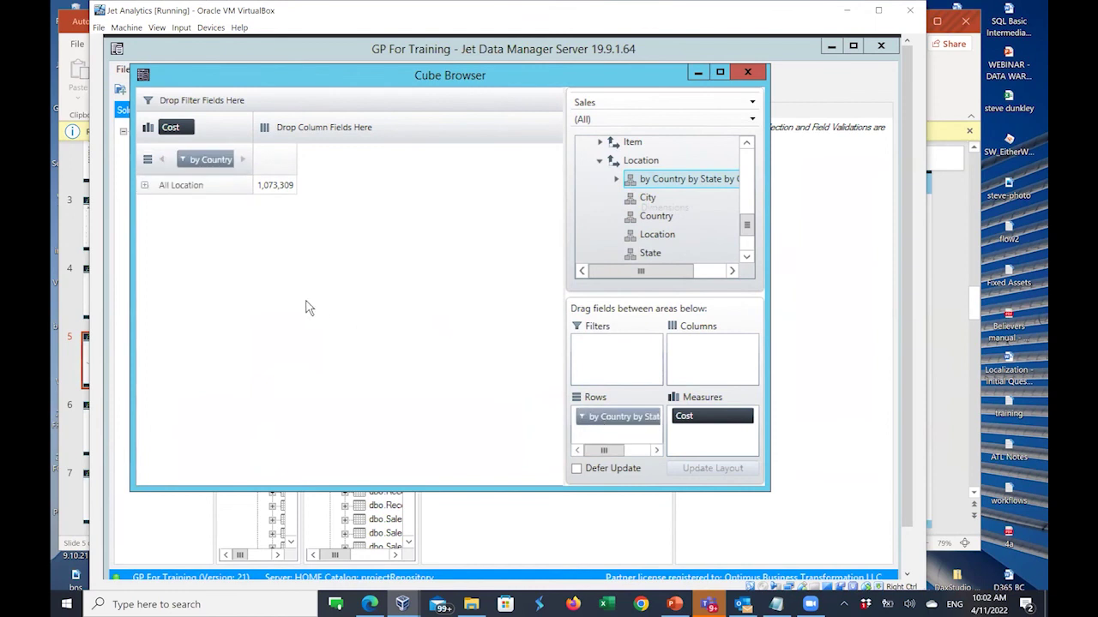
# - Drill Location from All Location through USA into IL's cities
pyautogui.click(144, 186)
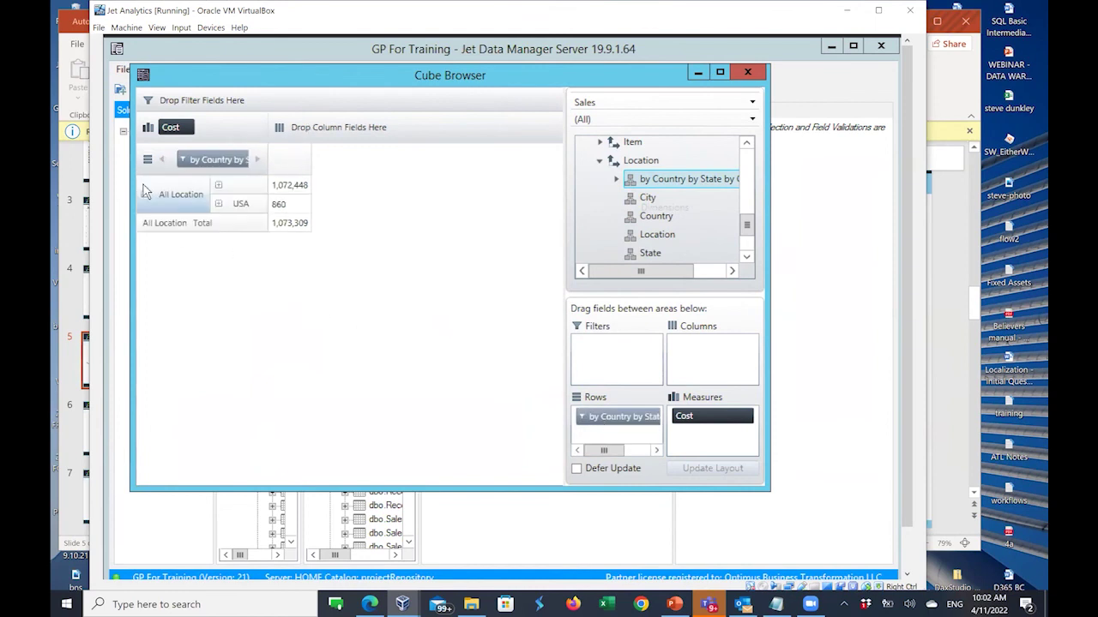
pyautogui.click(220, 207)
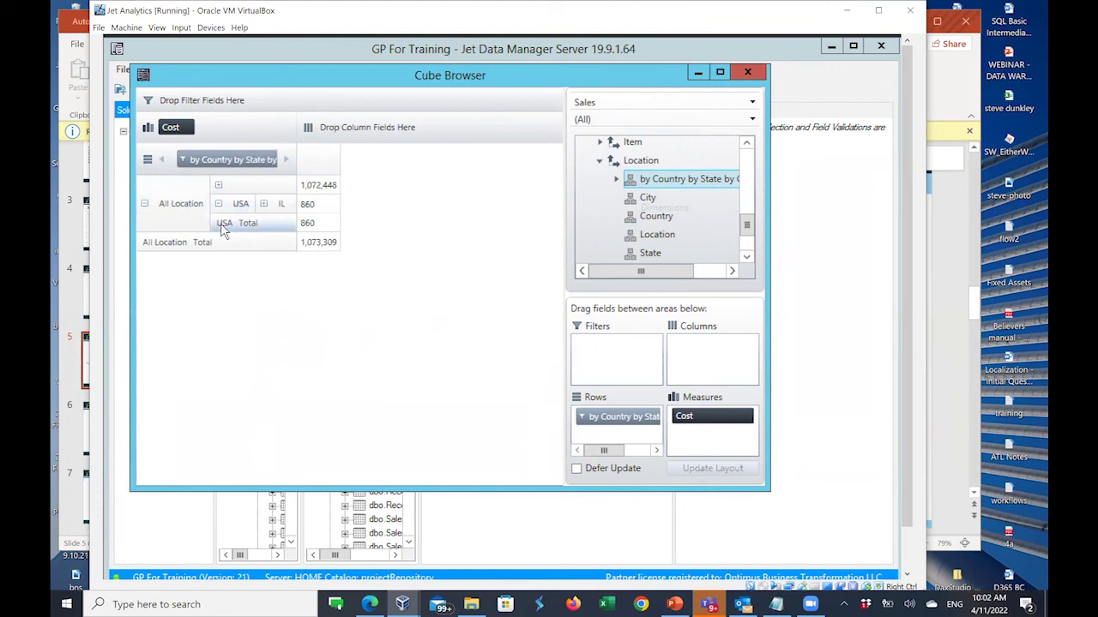
pyautogui.click(265, 205)
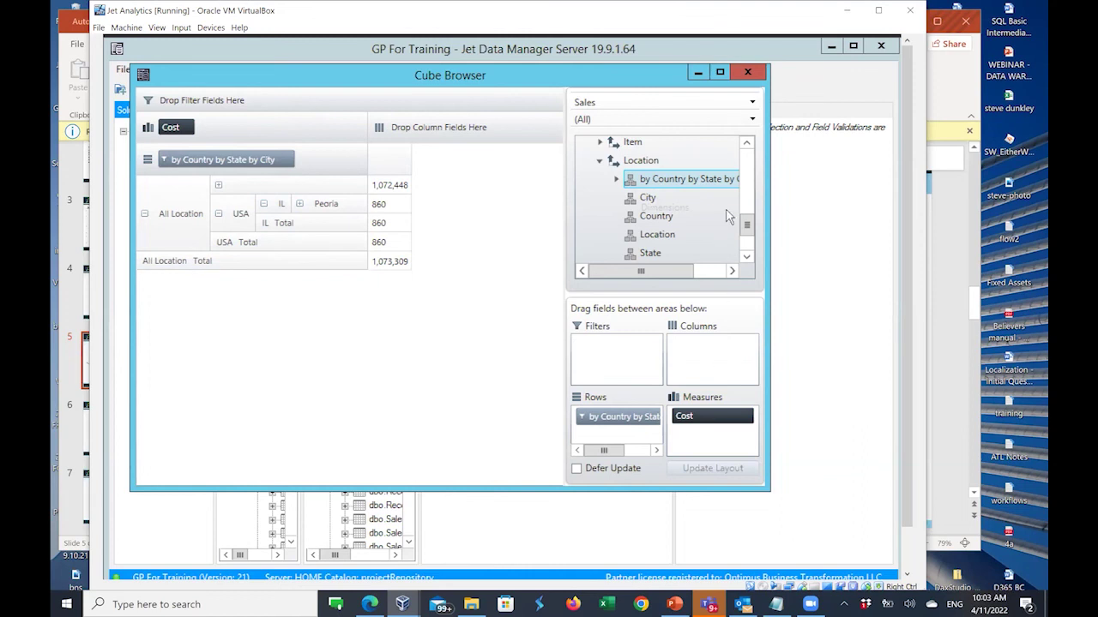
pyautogui.moveTo(747, 226); pyautogui.dragTo(749, 203)
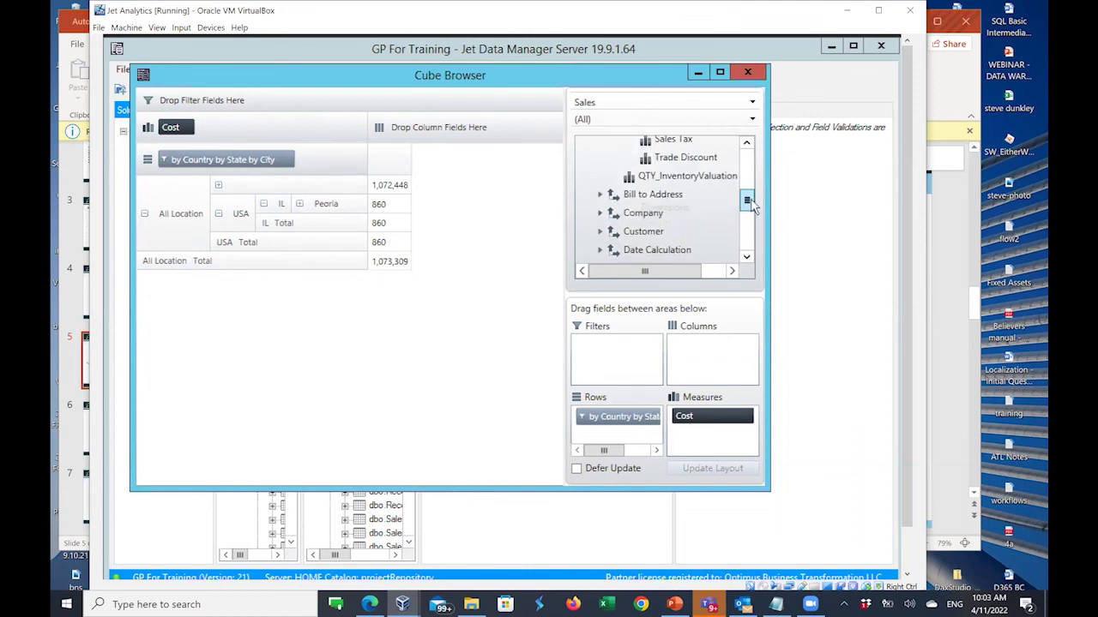
pyautogui.moveTo(750, 204); pyautogui.dragTo(747, 243)
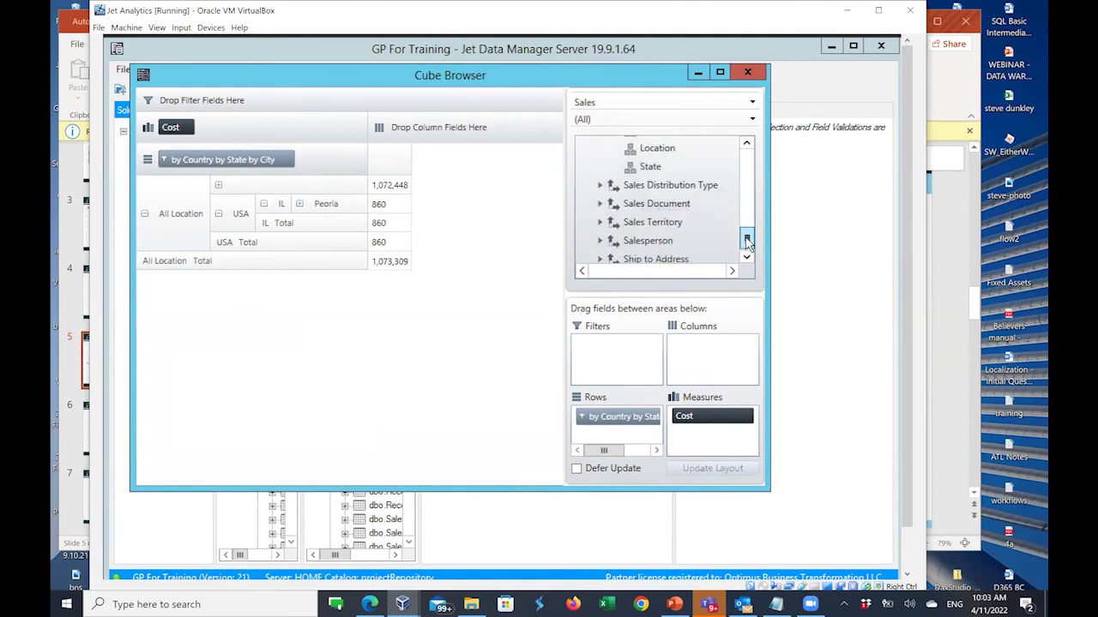
# - Put Salesperson by Territory on the columns, expand All Salesperson and widen the window
pyautogui.click(600, 241)
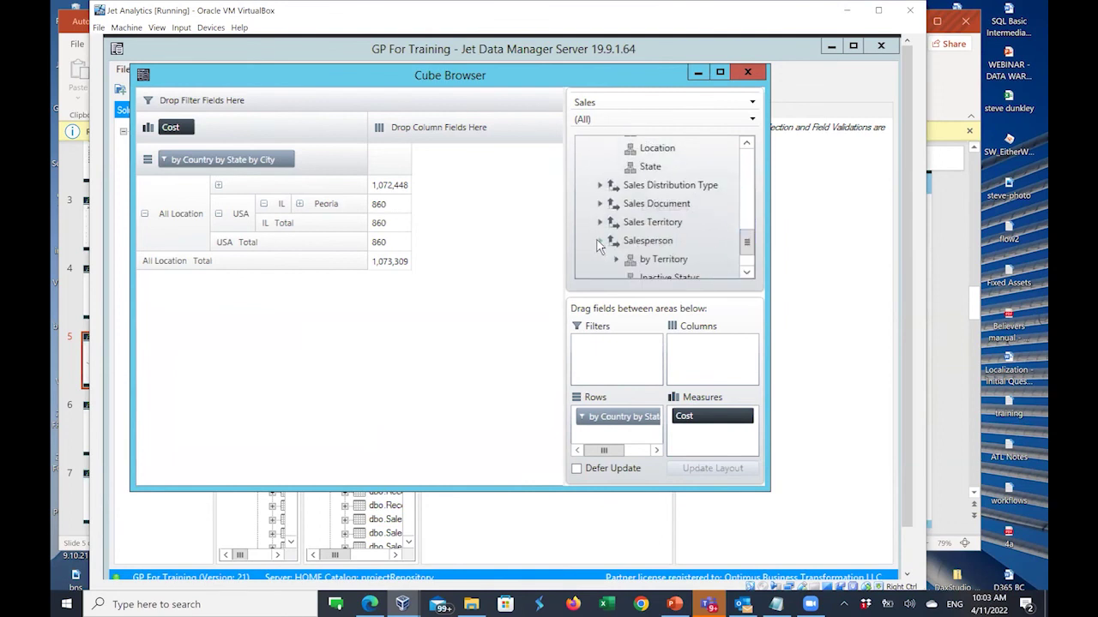
pyautogui.moveTo(747, 245); pyautogui.dragTo(748, 263)
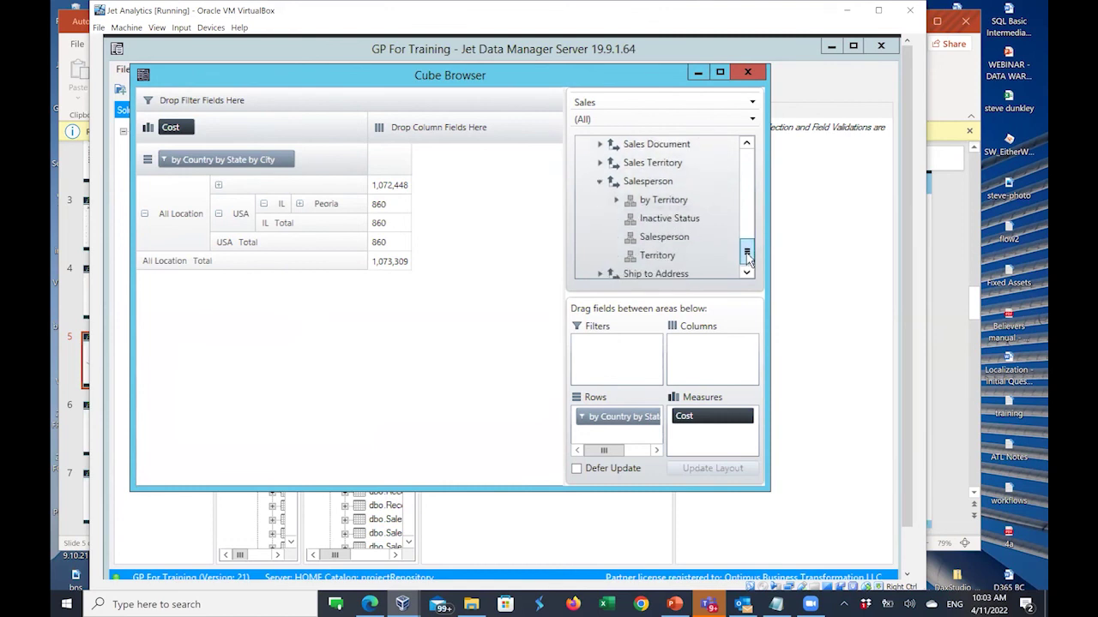
pyautogui.click(649, 204)
pyautogui.moveTo(649, 204); pyautogui.dragTo(708, 353)
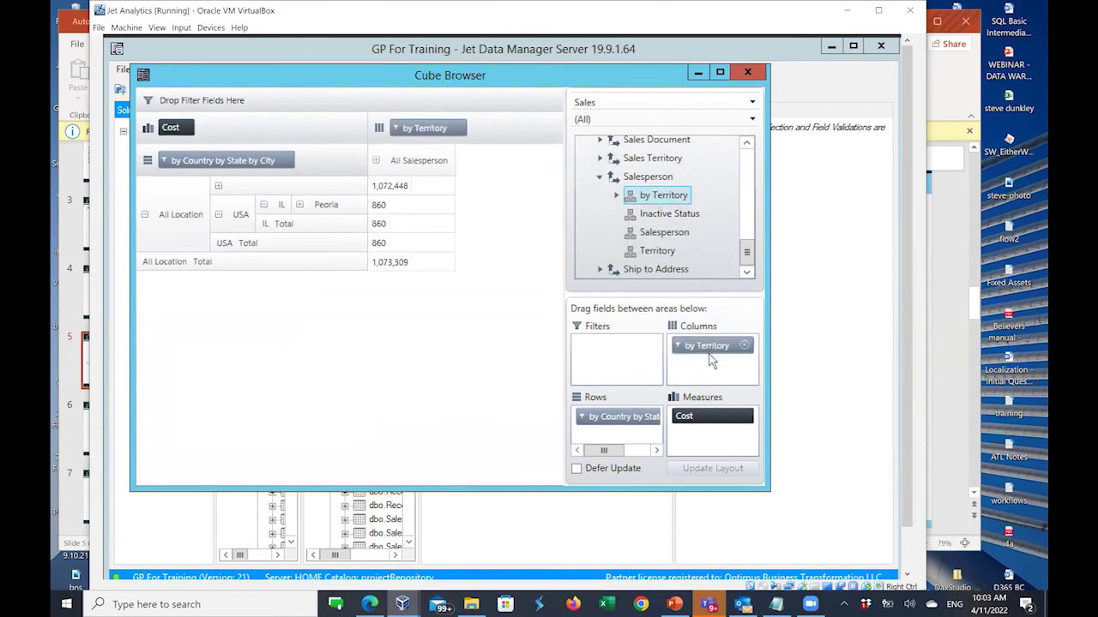
pyautogui.click(377, 160)
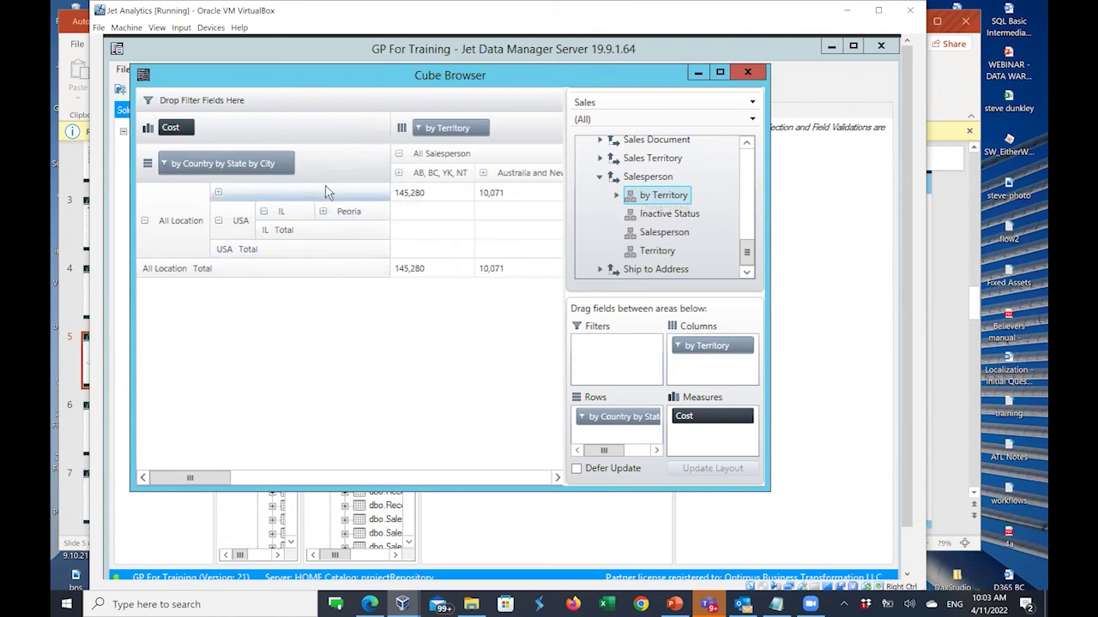
pyautogui.moveTo(766, 491); pyautogui.dragTo(900, 497)
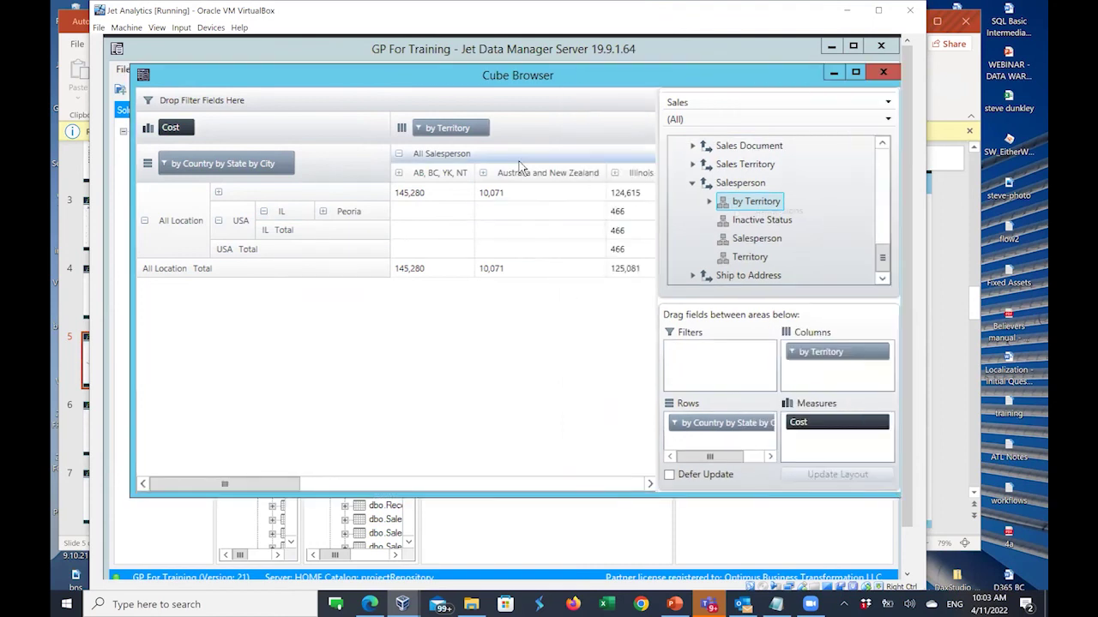